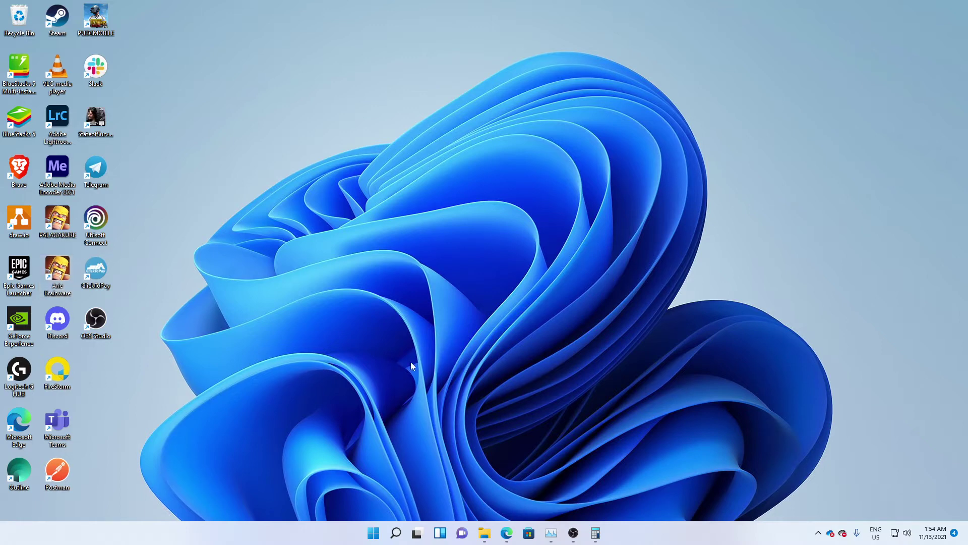
pyautogui.press('super')
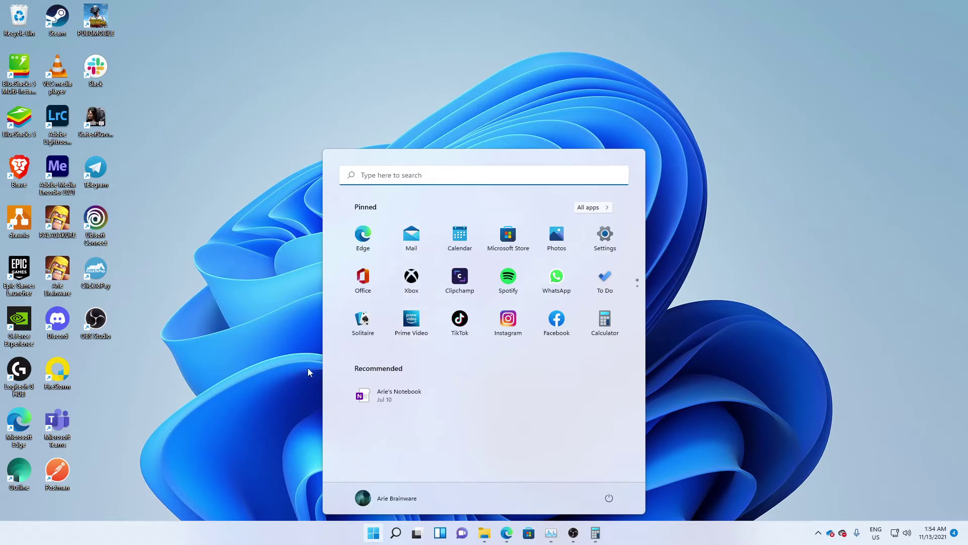
pyautogui.press('super')
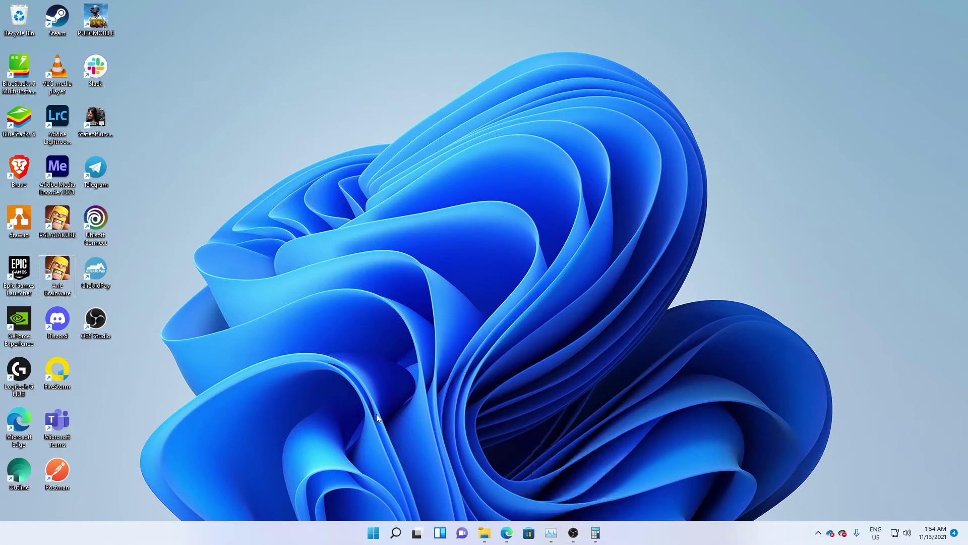
pyautogui.press('super')
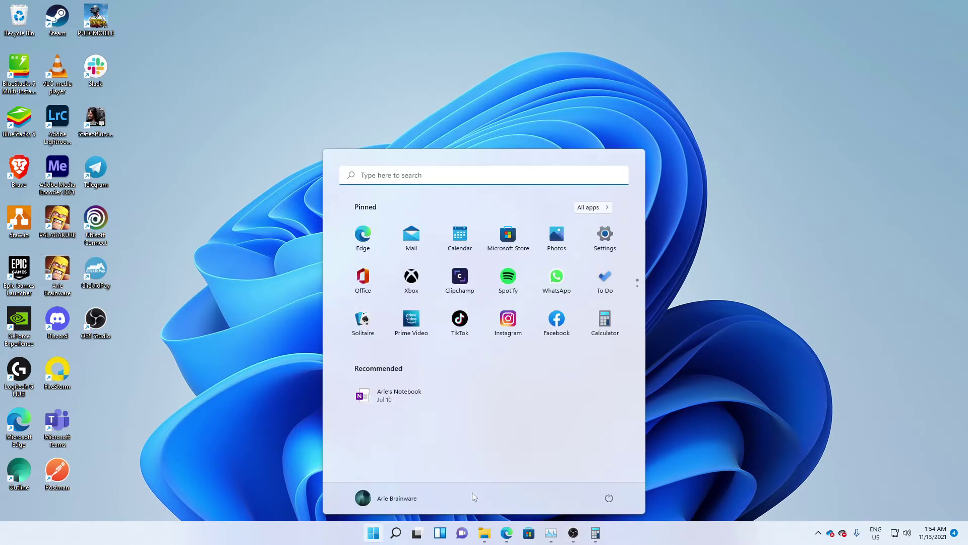
# Switch to Microsoft Edge and search the web for "download vmware" in a new tab.
pyautogui.click(508, 533)
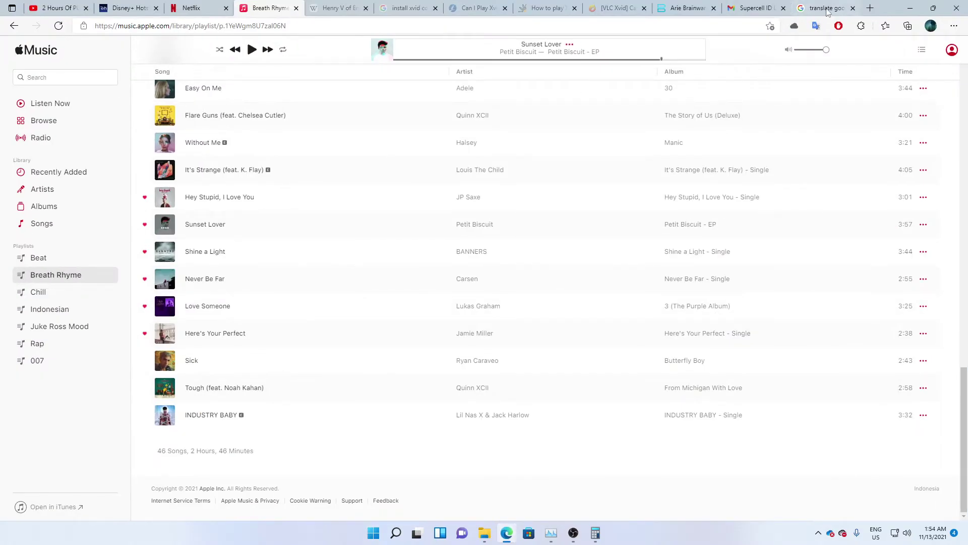
pyautogui.click(871, 8)
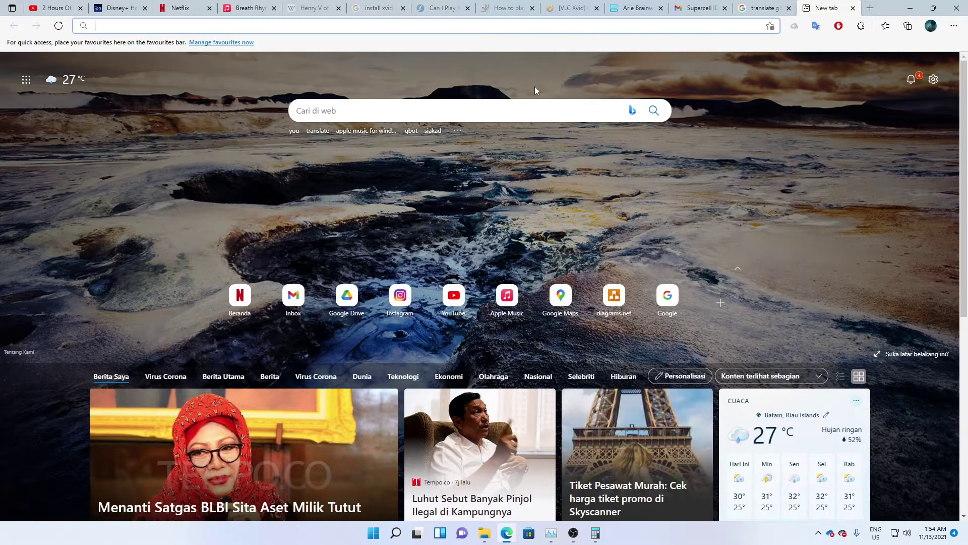
pyautogui.write('download vm')
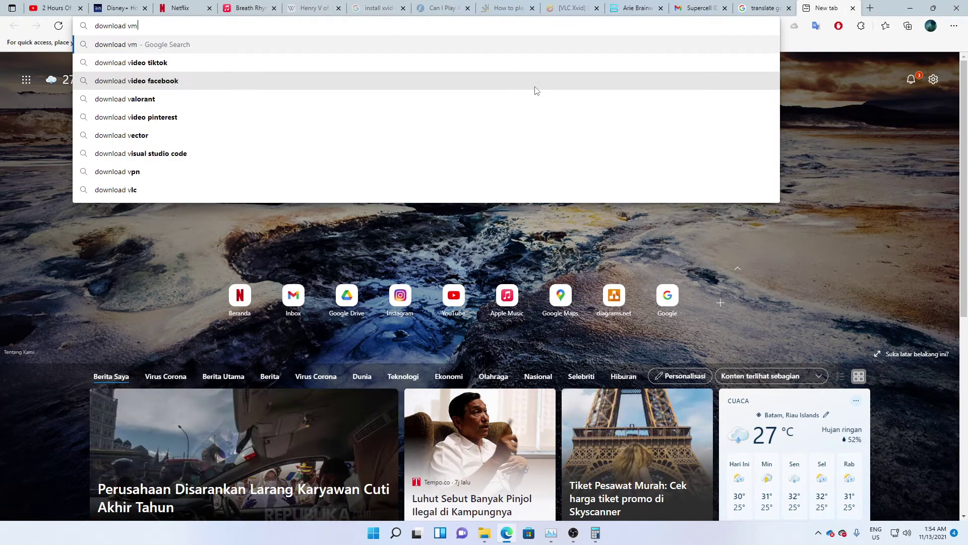
pyautogui.press('Return')
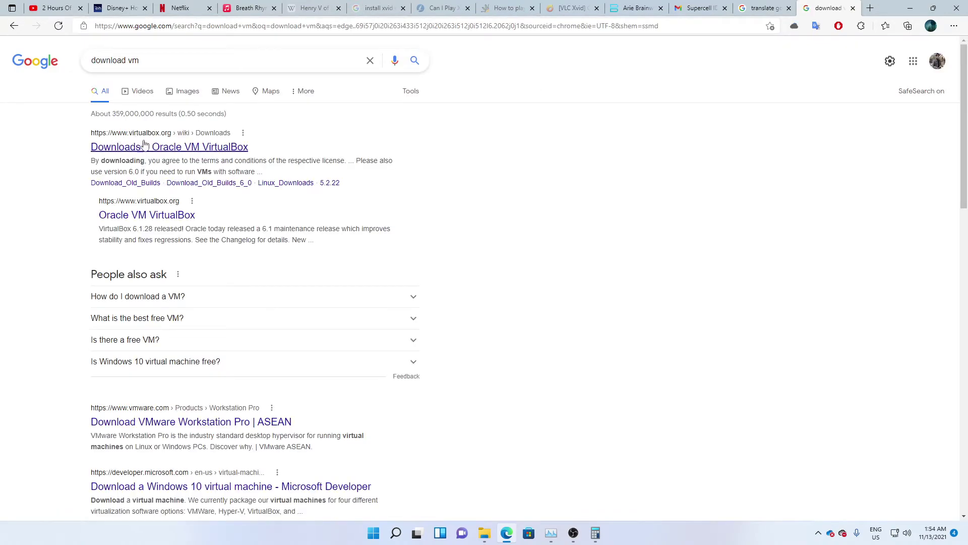
pyautogui.click(154, 63)
pyautogui.write('ware')
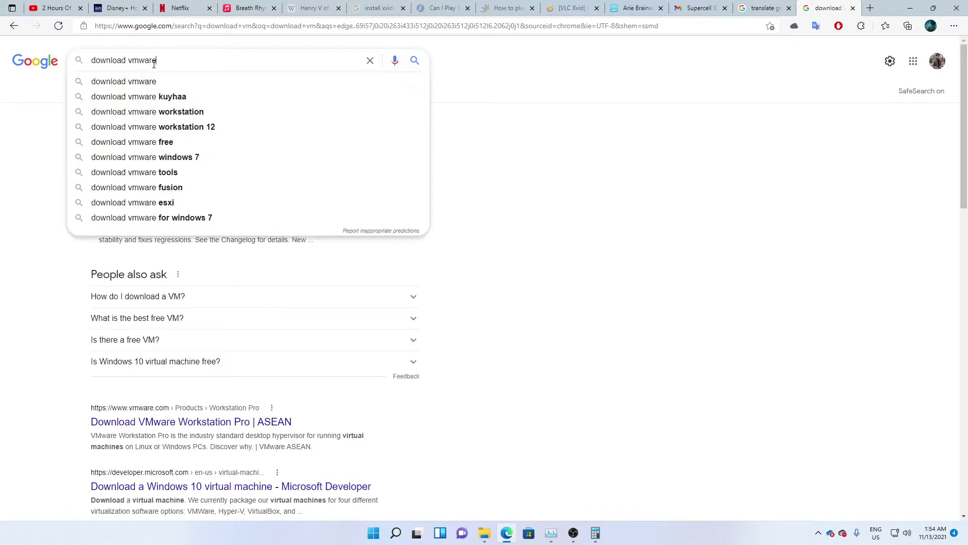
pyautogui.press('Return')
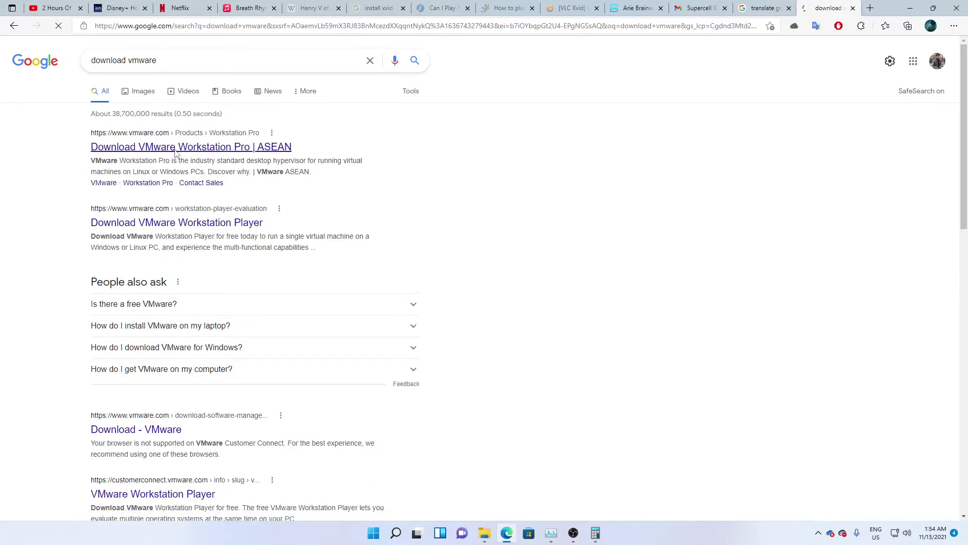
# Open the VMware Workstation Pro download page, go back to the results, and open the VMware Workstation Player download page.
pyautogui.click(176, 146)
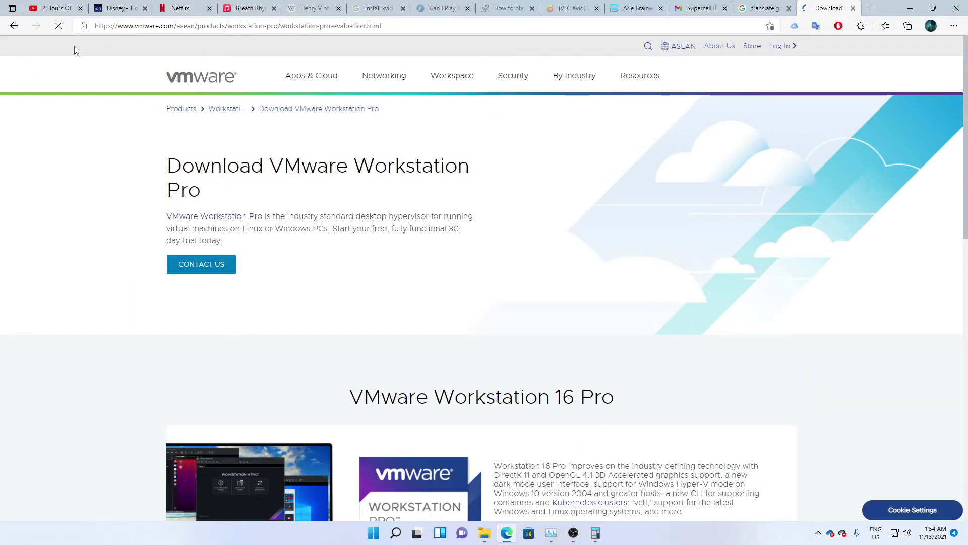
pyautogui.click(14, 25)
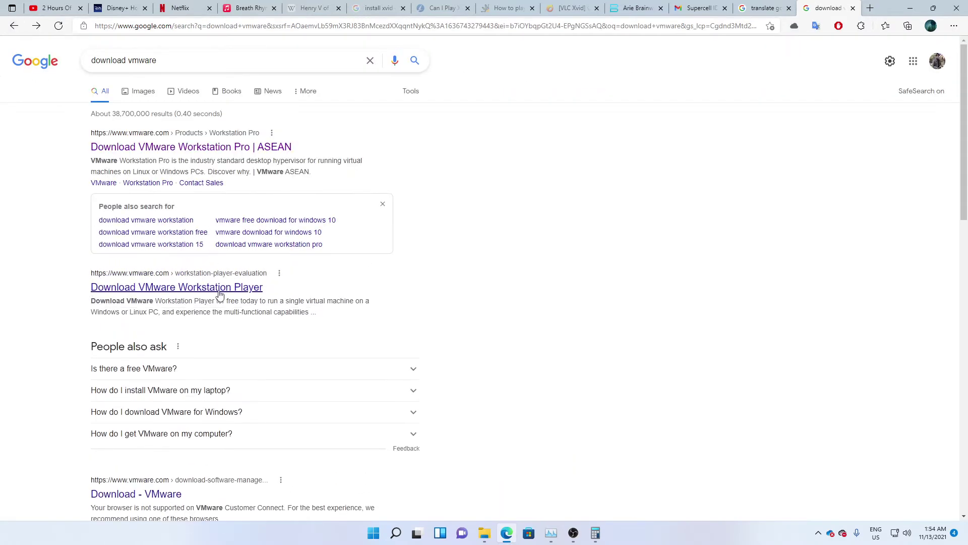
pyautogui.click(220, 289)
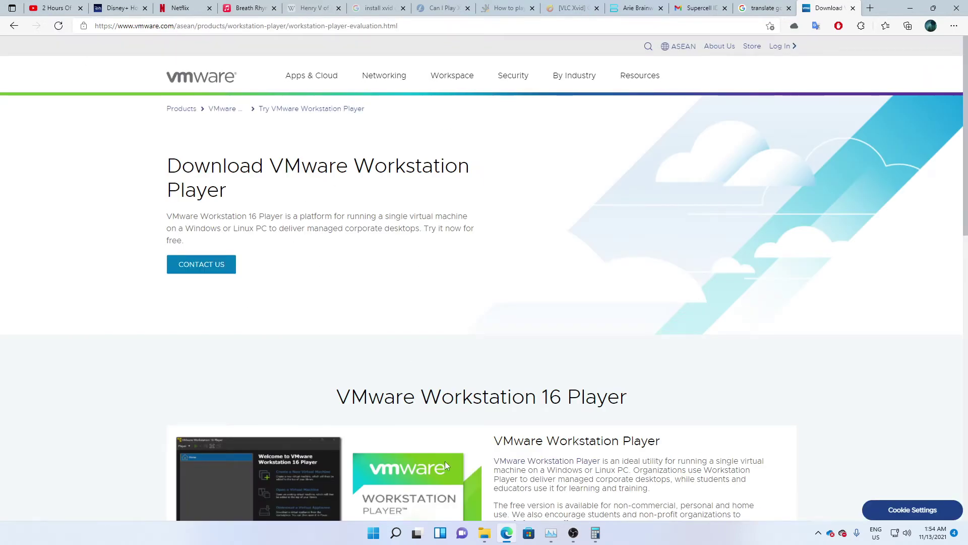
# Launch VMware Workstation 16 Player.
pyautogui.press('super')
pyautogui.write('vm')
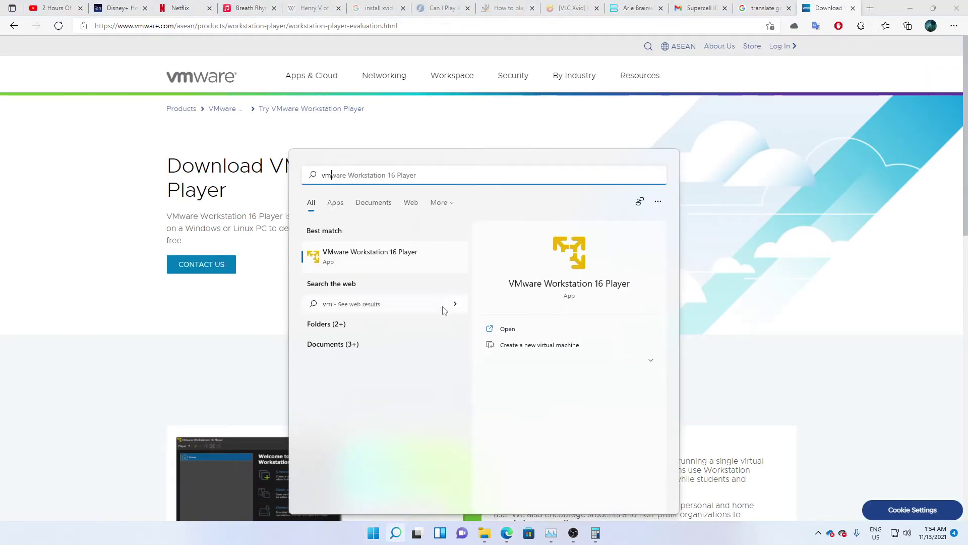
pyautogui.click(406, 261)
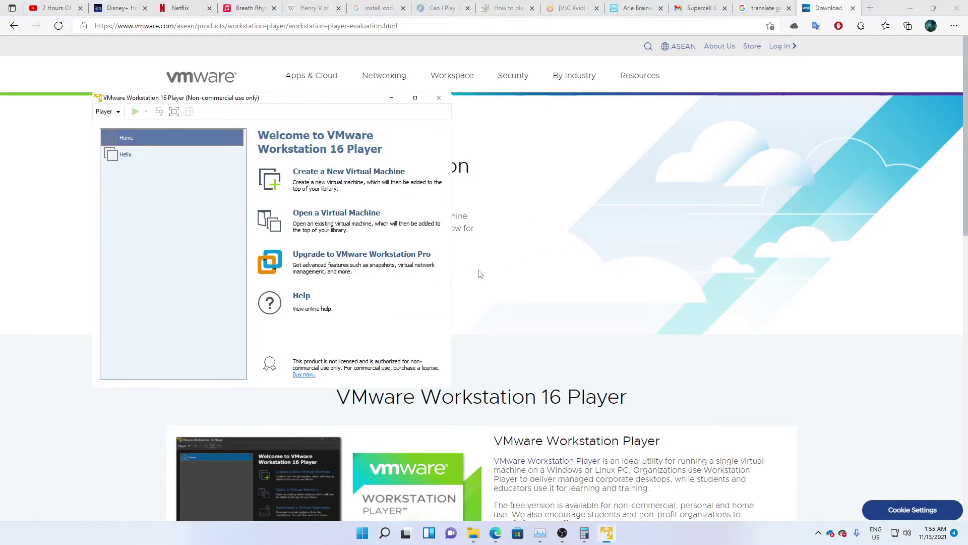
# In File Explorer, select the Helix_V1.9-07-13-2007 disc image in the OS folder of installer-windows and take the window out of full size.
pyautogui.click(474, 533)
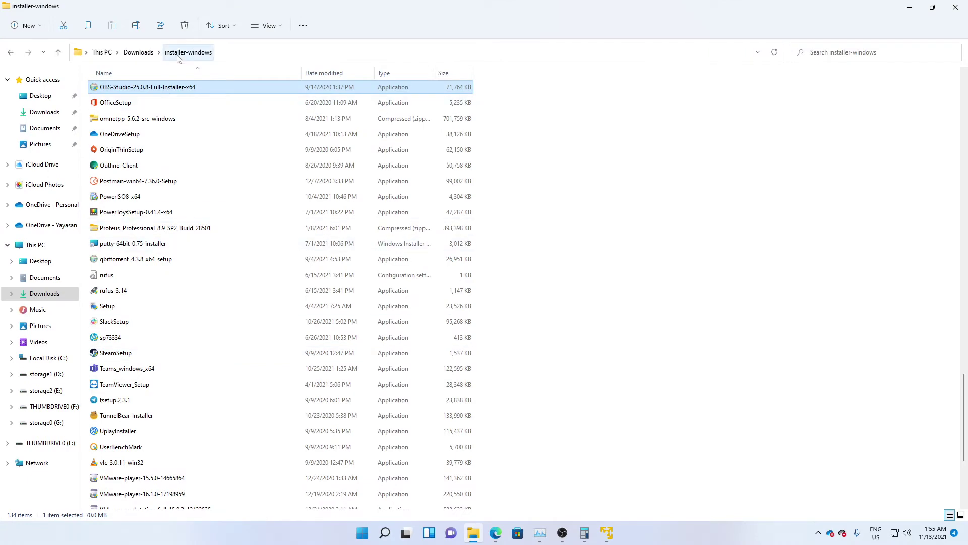
pyautogui.click(186, 103)
pyautogui.click(186, 121)
pyautogui.click(187, 134)
pyautogui.scroll(20, 187, 166)
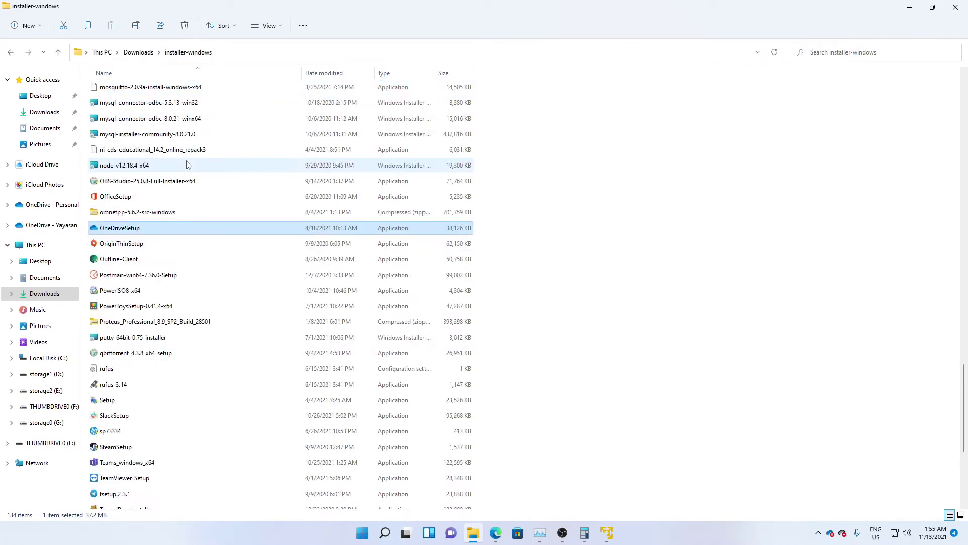
pyautogui.scroll(3, 184, 192)
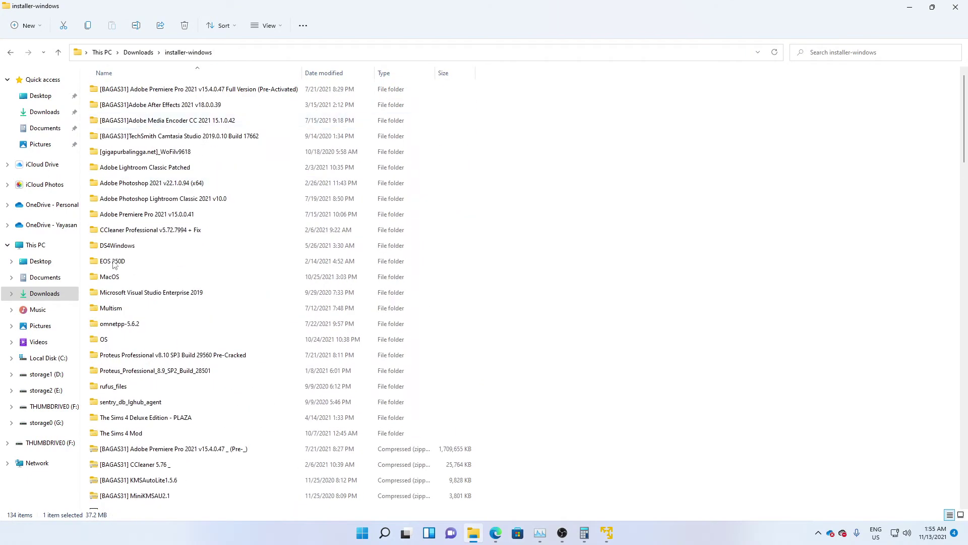
pyautogui.doubleClick(116, 339)
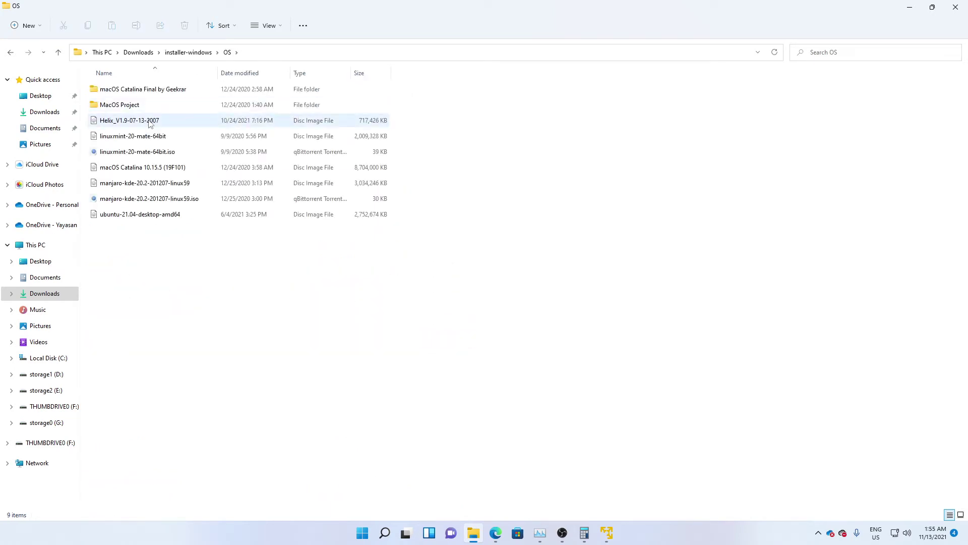
pyautogui.click(218, 125)
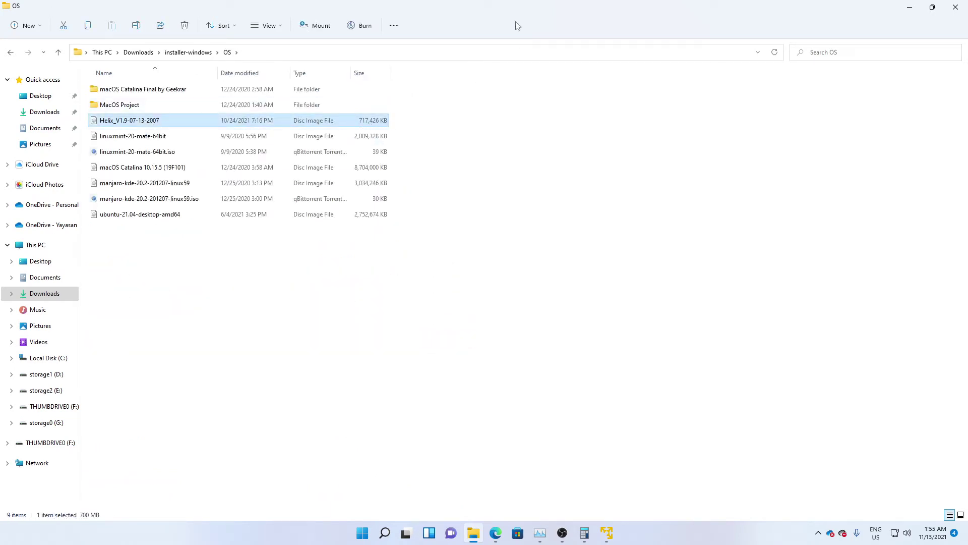
pyautogui.moveTo(459, 9); pyautogui.dragTo(330, 172)
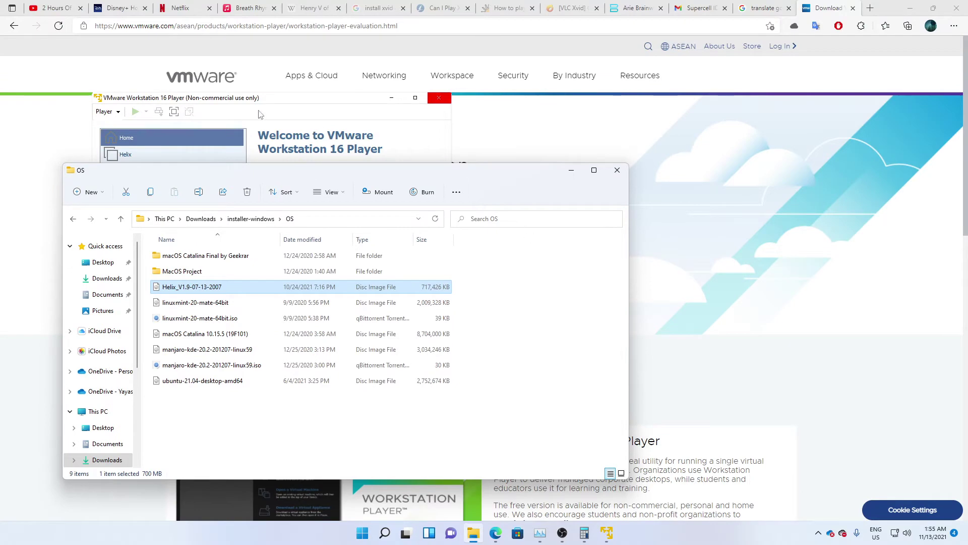
# Return to Microsoft Edge and search the web for "archive os", extending the query to "archive os helix".
pyautogui.click(71, 147)
pyautogui.hotkey('ctrl', 'l')
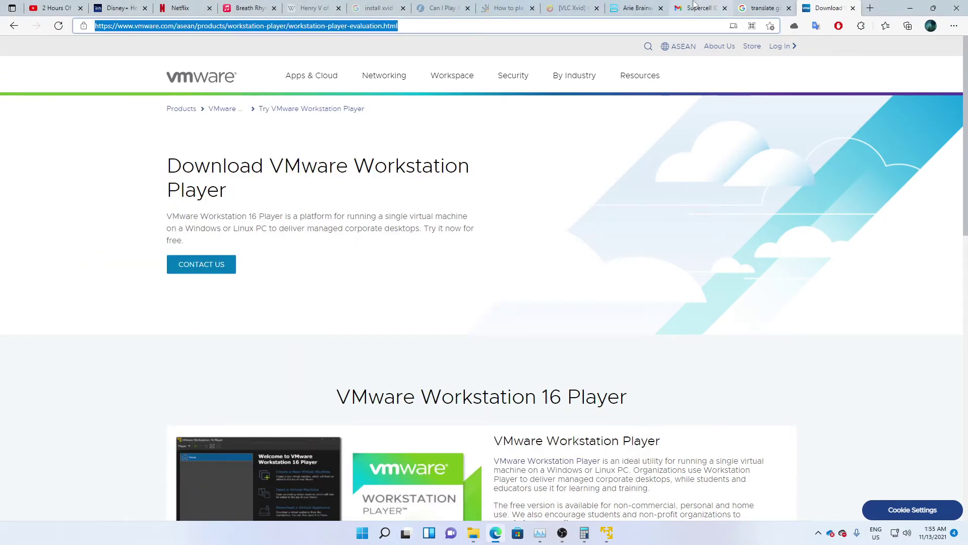
pyautogui.write('ar')
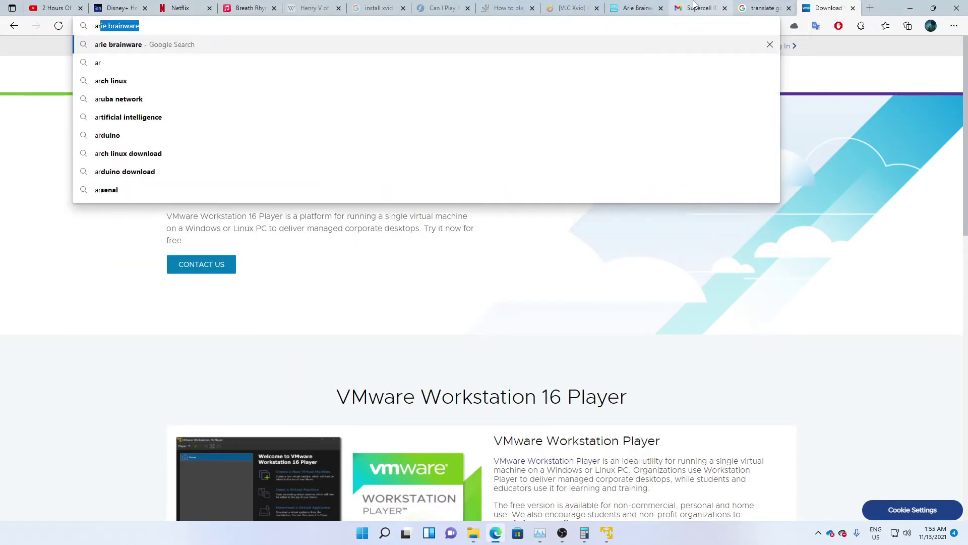
pyautogui.write('chive os')
pyautogui.press('Return')
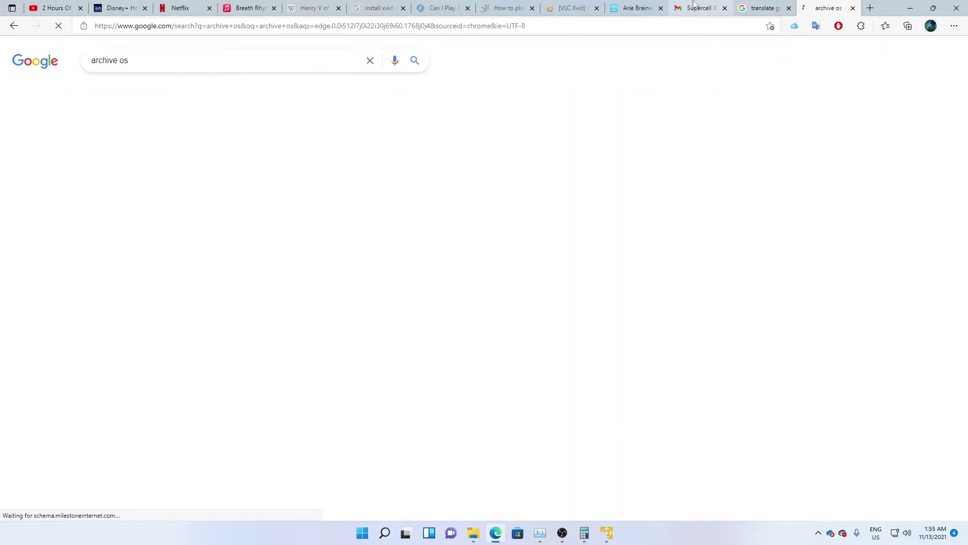
pyautogui.click(162, 58)
pyautogui.write('helix')
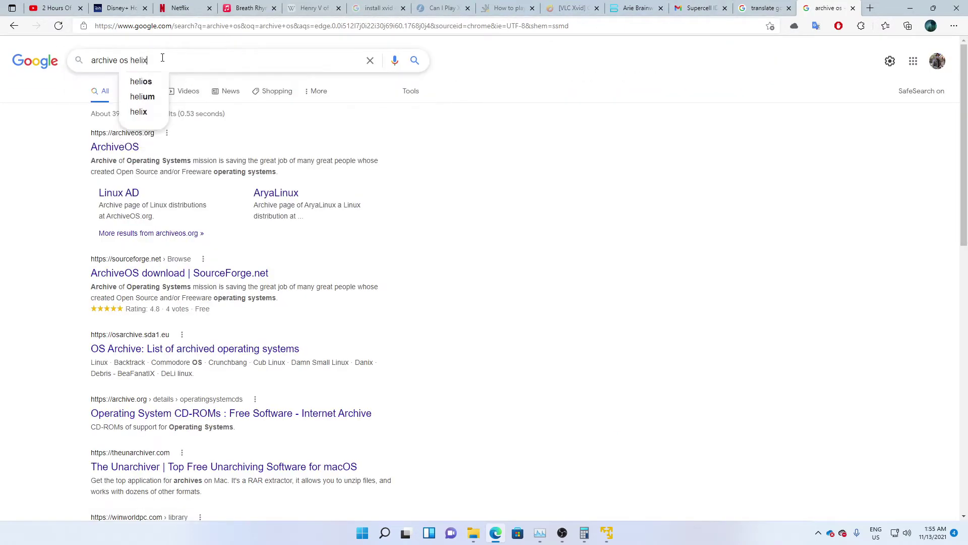
pyautogui.press('Return')
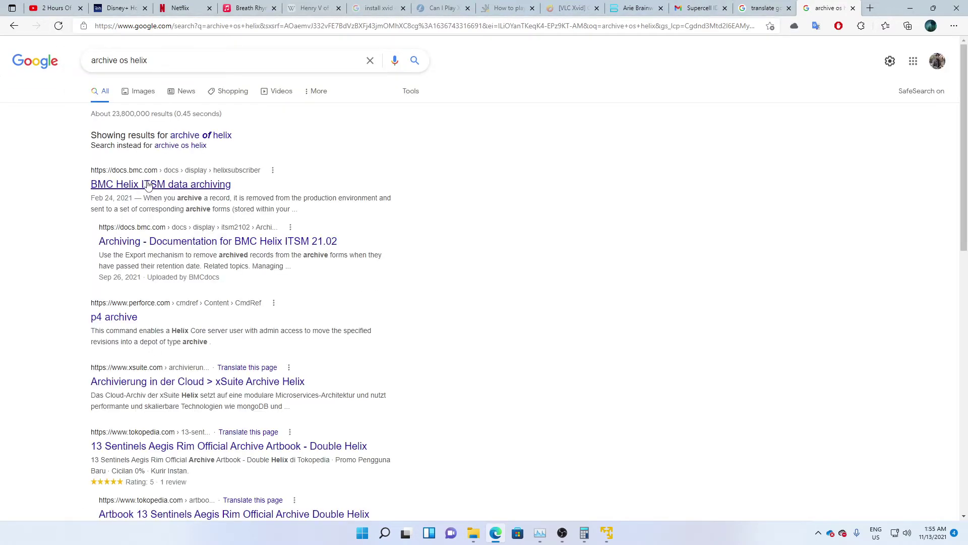
# Reword the search as "helix archive os" and open the Helix page on ArchiveOS at its Helix 1.9 ISO download link.
pyautogui.click(129, 61)
pyautogui.press('Delete')
pyautogui.press('Delete')
pyautogui.press('Delete')
pyautogui.press('Delete')
pyautogui.press('Delete')
pyautogui.press('Delete')
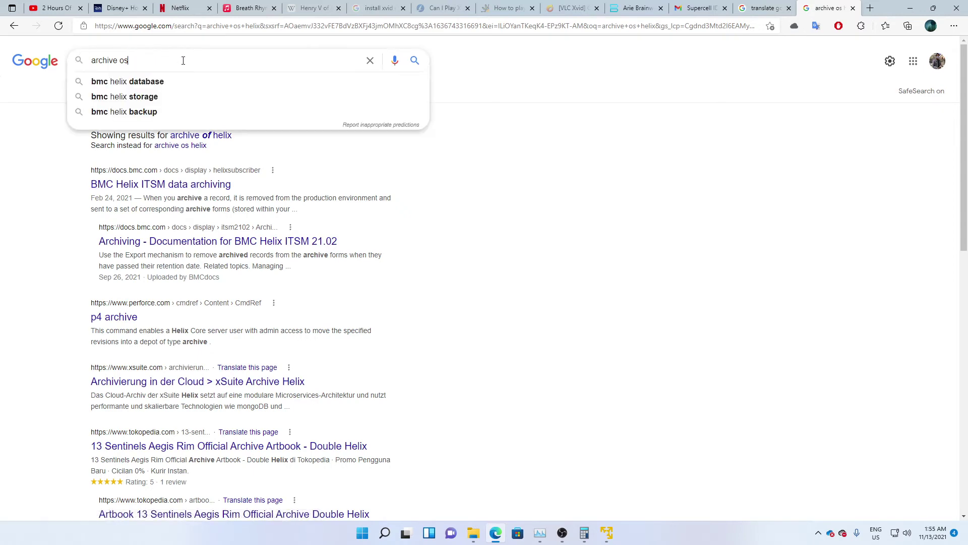
pyautogui.press('Home')
pyautogui.write('helix')
pyautogui.press('Return')
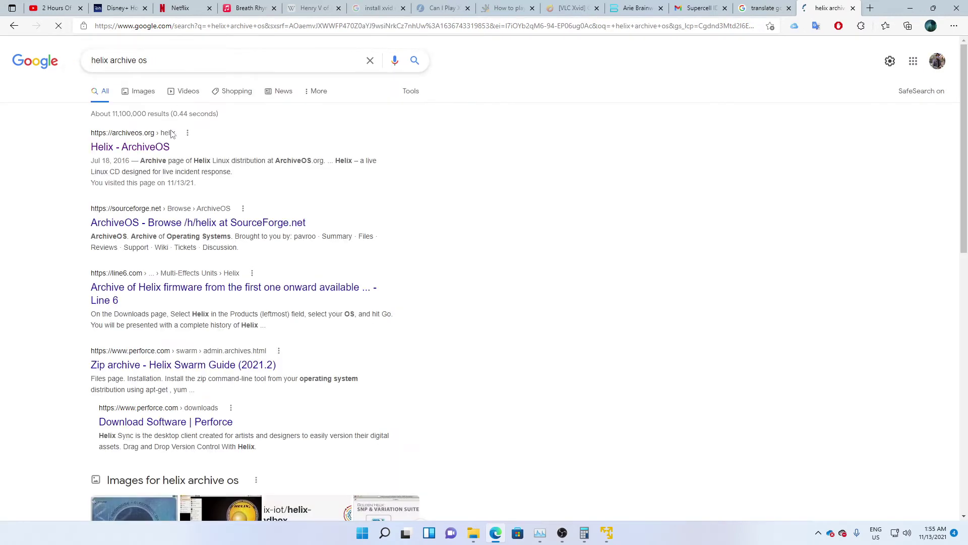
pyautogui.click(160, 150)
pyautogui.scroll(-9, 381, 347)
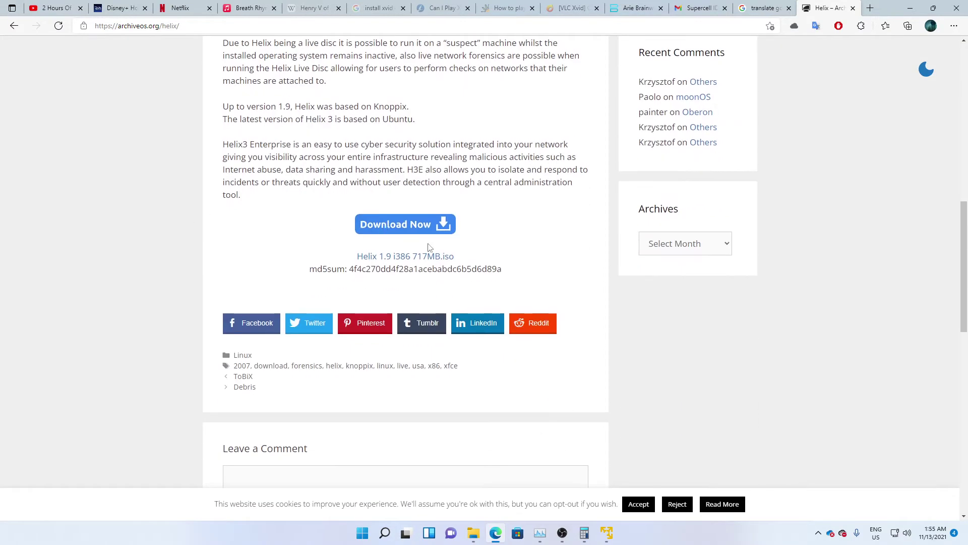
# Switch to VMware Workstation 16 Player and permanently delete the existing Helix virtual machine from disk.
pyautogui.click(607, 533)
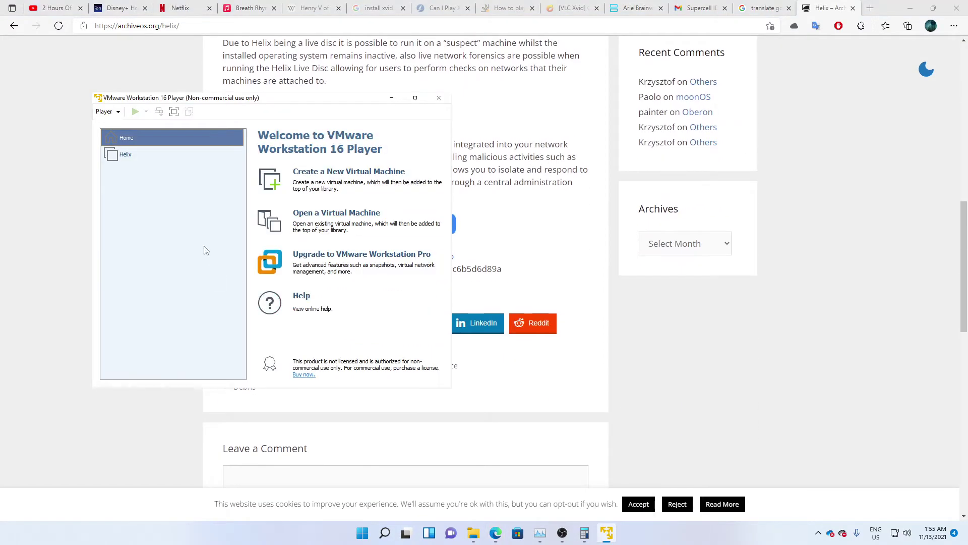
pyautogui.rightClick(130, 161)
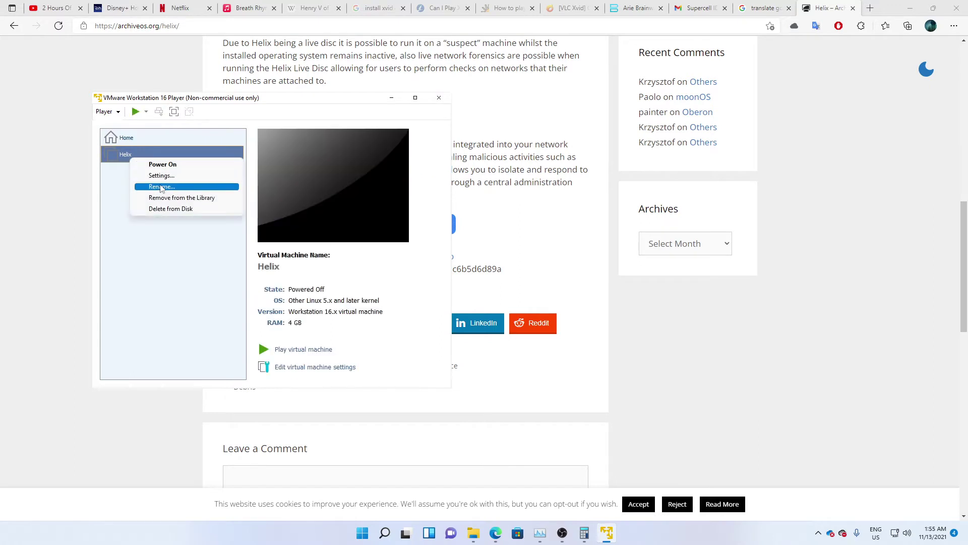
pyautogui.click(171, 209)
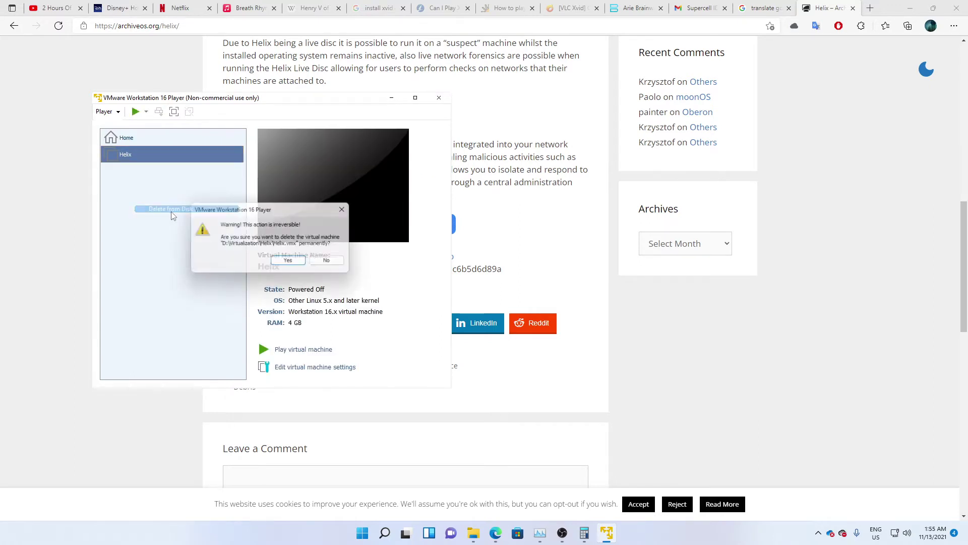
pyautogui.click(290, 263)
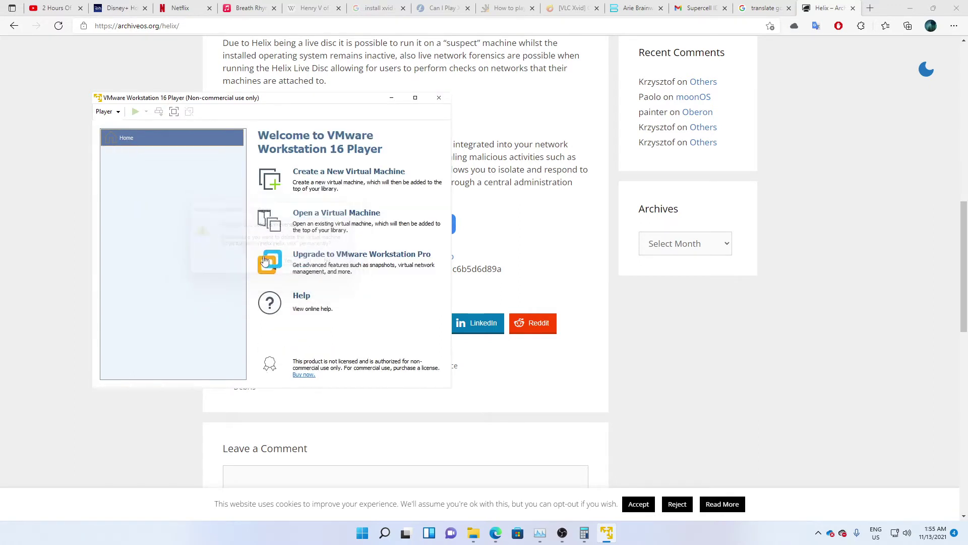
# Start creating a new virtual machine and choose an installer disc image file as the installation source.
pyautogui.click(117, 112)
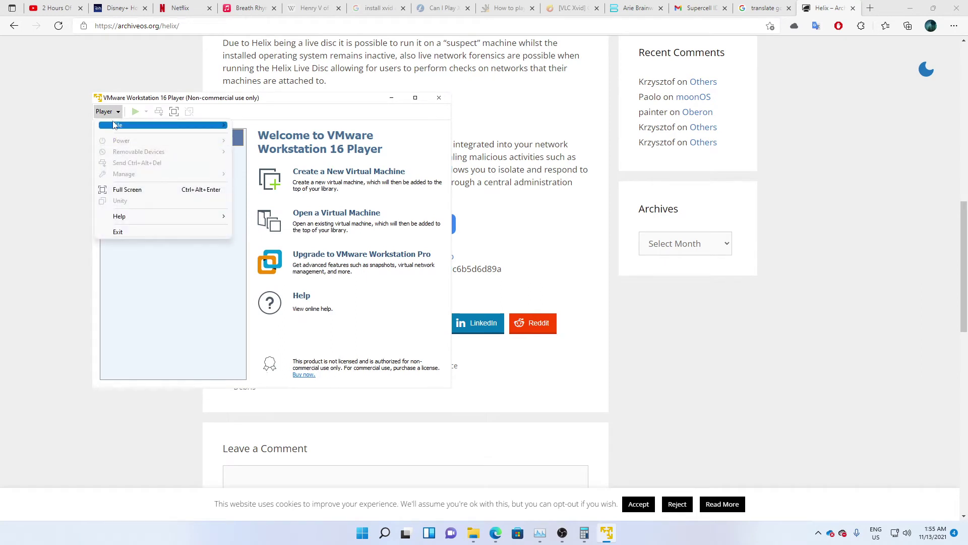
pyautogui.click(140, 208)
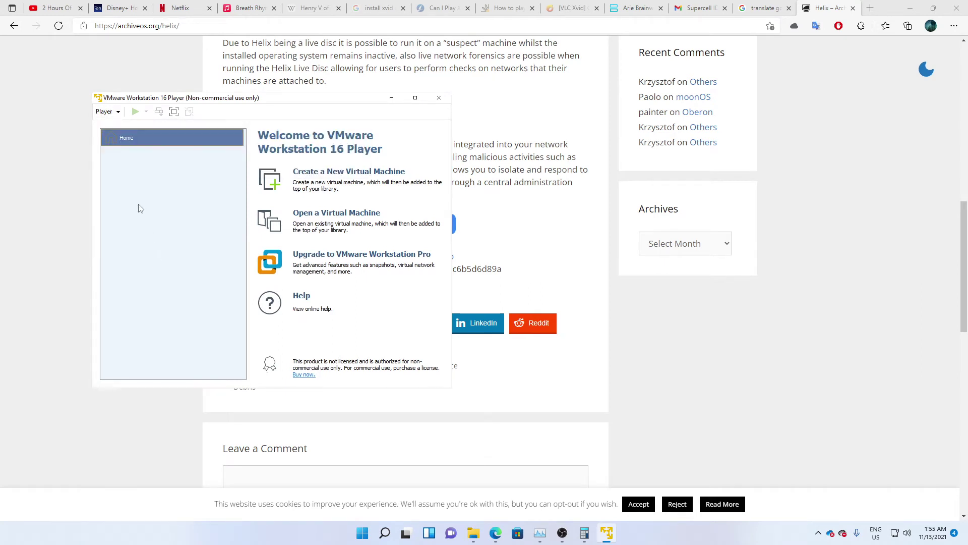
pyautogui.click(114, 112)
pyautogui.click(244, 129)
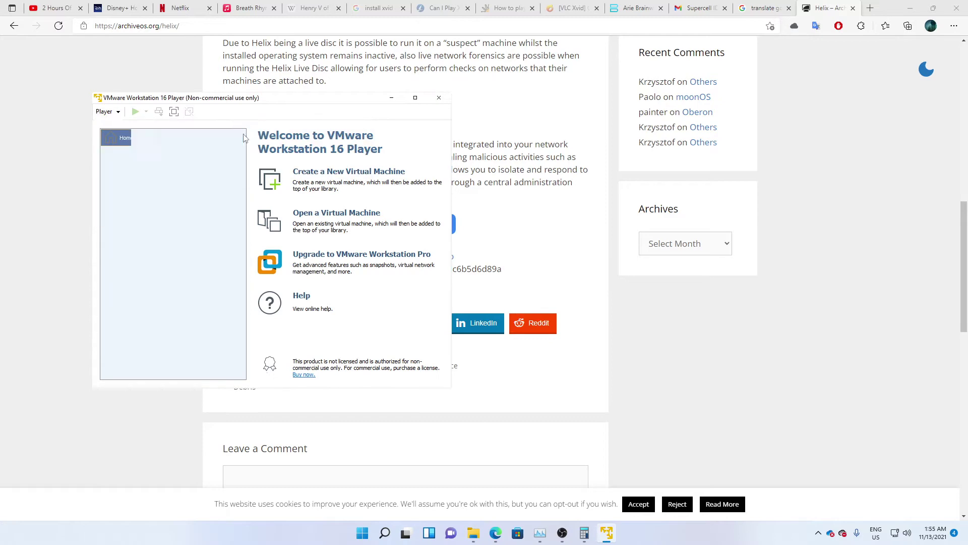
pyautogui.click(214, 246)
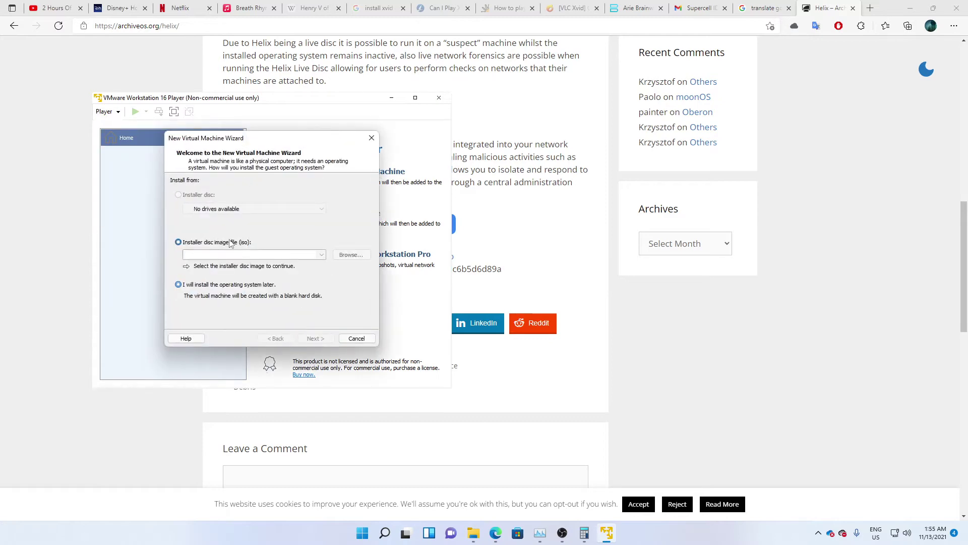
# Load the Helix_V1.9-07-13-2007 disc image from Downloads, installer-windows, OS as the installer and continue to the guest operating system choice.
pyautogui.click(351, 254)
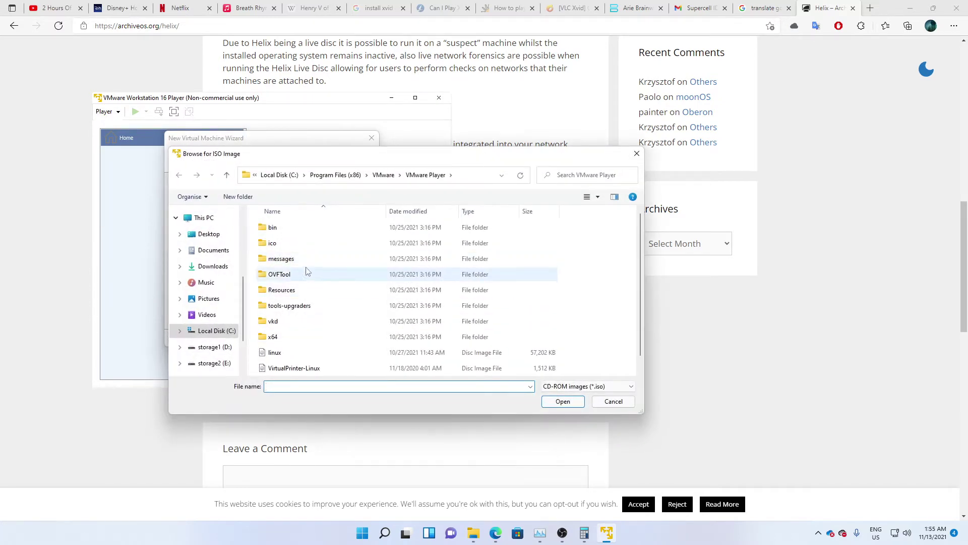
pyautogui.click(227, 348)
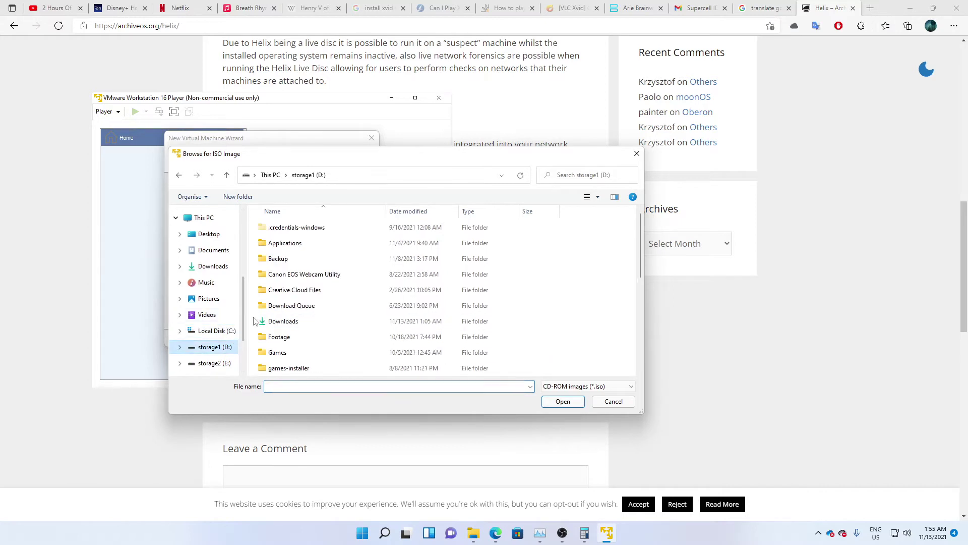
pyautogui.click(214, 267)
pyautogui.doubleClick(292, 241)
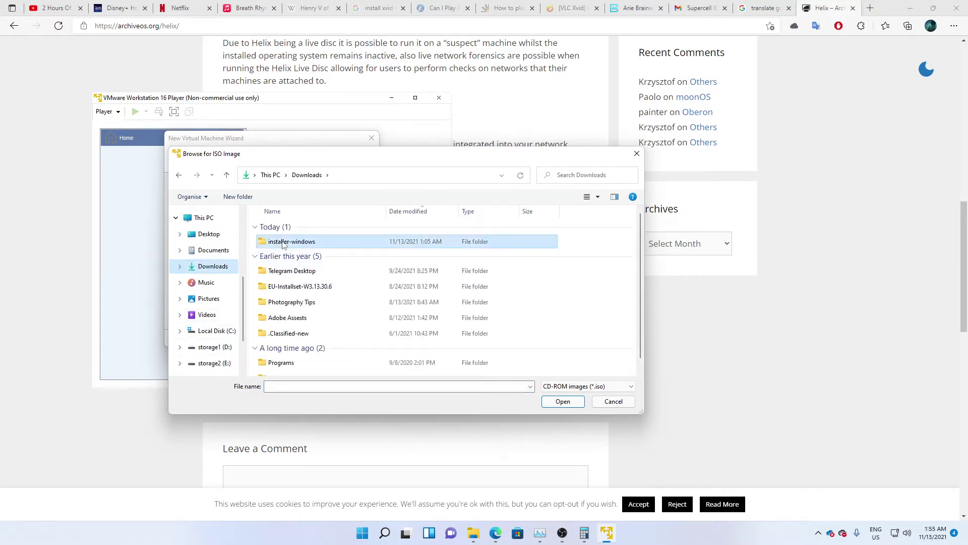
pyautogui.scroll(-5, 292, 245)
pyautogui.click(302, 260)
pyautogui.doubleClick(285, 276)
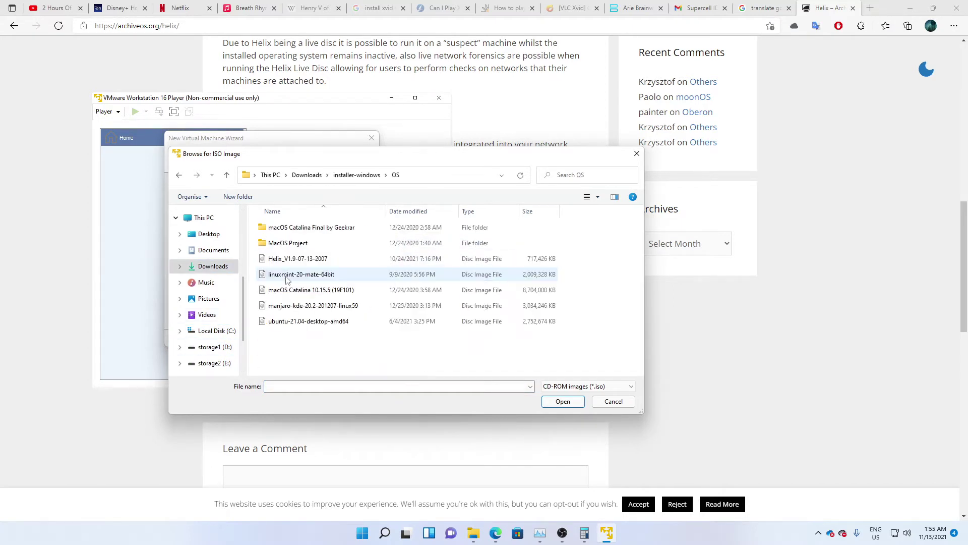
pyautogui.doubleClick(284, 259)
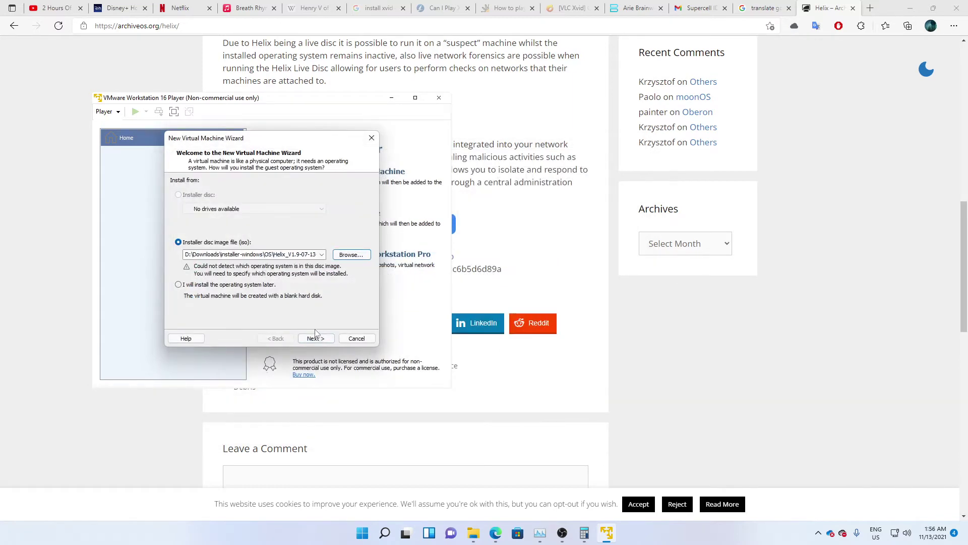
pyautogui.click(315, 339)
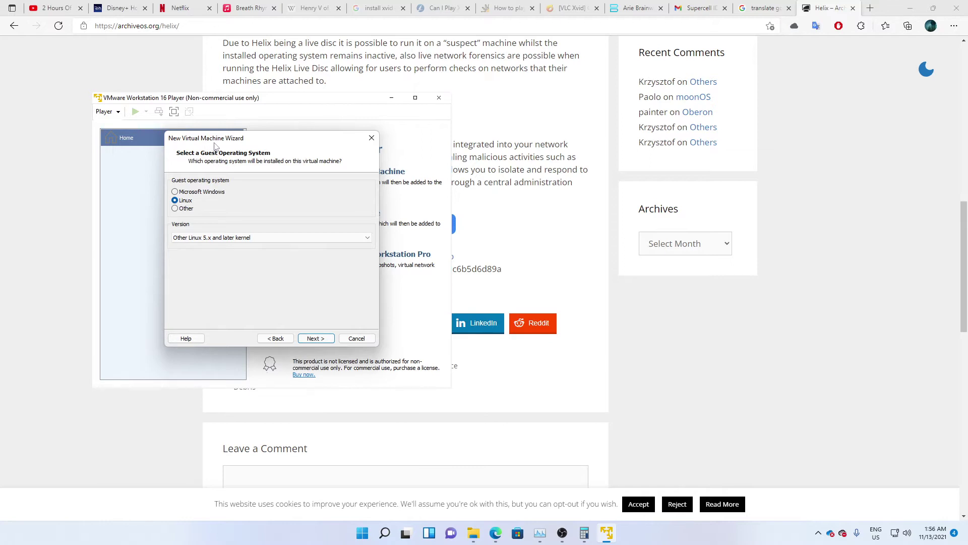
# Set the guest operating system to Linux with the version Other Linux 5.x and later kernel.
pyautogui.moveTo(215, 145); pyautogui.dragTo(284, 149)
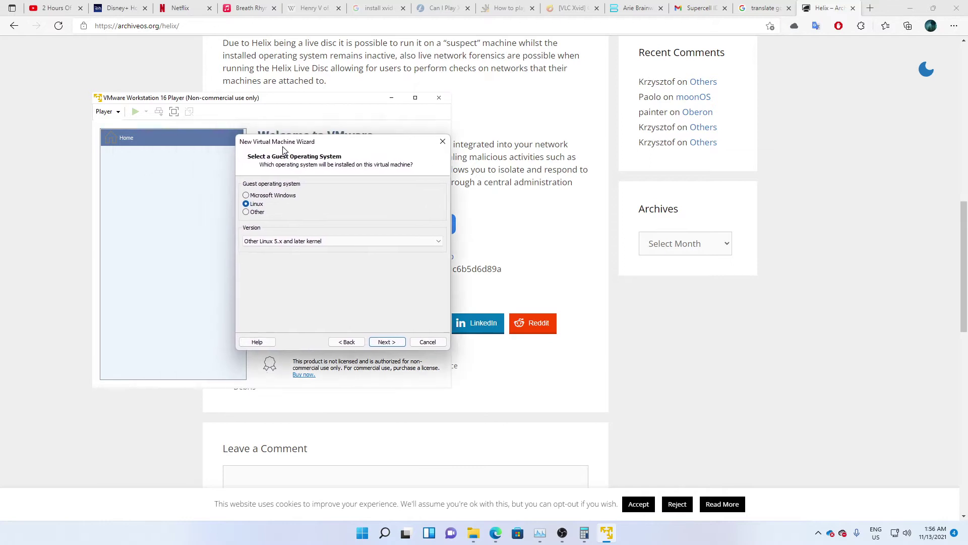
pyautogui.click(263, 197)
pyautogui.click(263, 212)
pyautogui.click(264, 197)
pyautogui.click(257, 204)
pyautogui.click(292, 241)
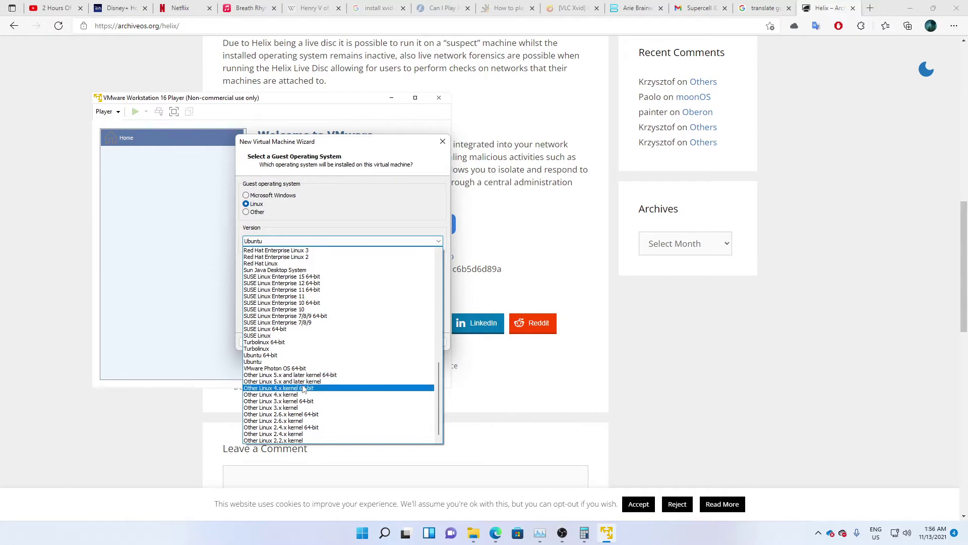
pyautogui.click(303, 383)
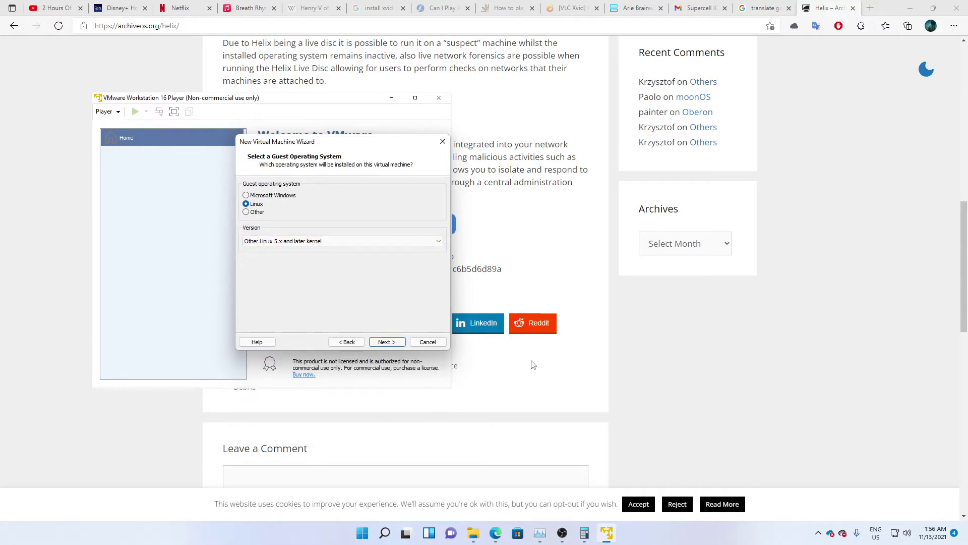
# Check the architecture listed for Helix on the ArchiveOS page in Microsoft Edge, then return to the virtual machine wizard.
pyautogui.click(718, 349)
pyautogui.scroll(5, 713, 334)
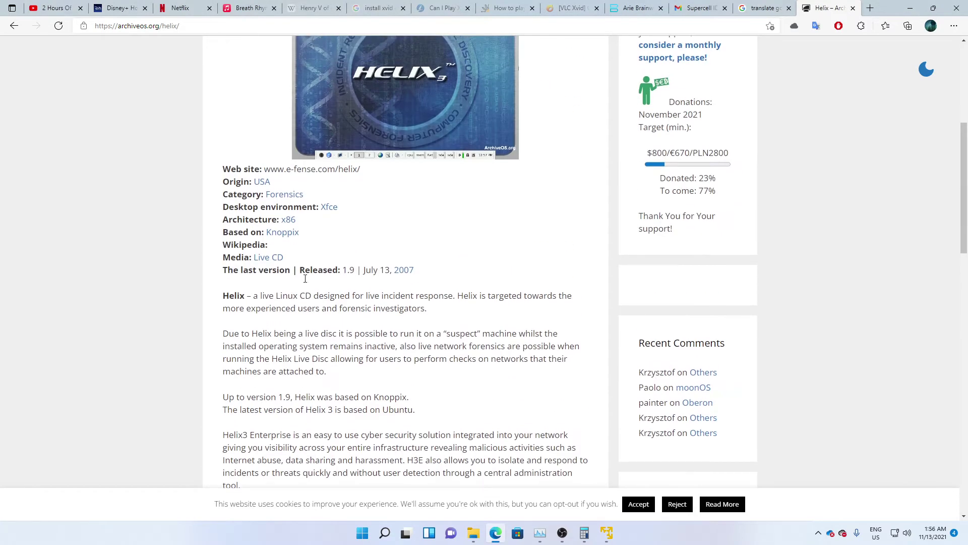
pyautogui.hotkey('alt', 'Tab')
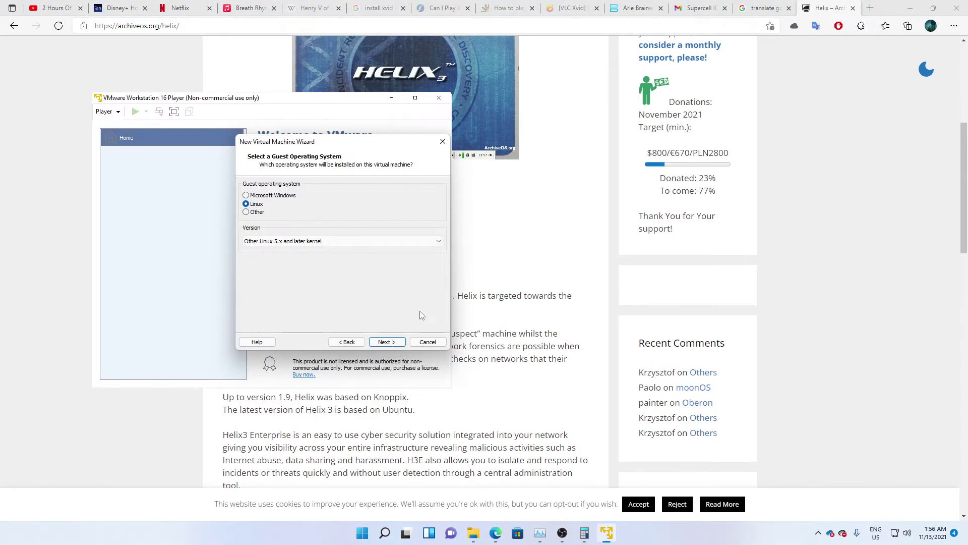
pyautogui.hotkey('alt', 'Tab')
pyautogui.moveTo(306, 224); pyautogui.dragTo(281, 220)
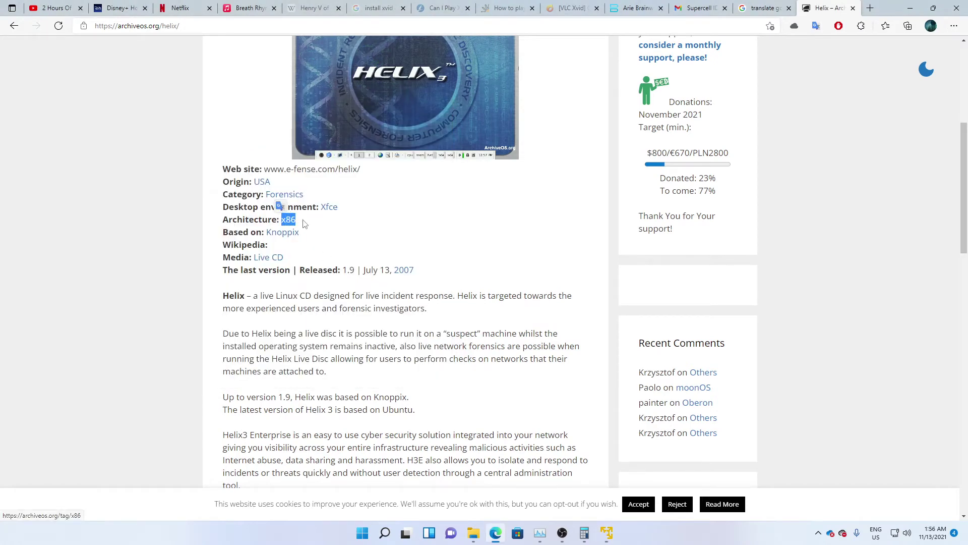
pyautogui.hotkey('alt', 'Tab')
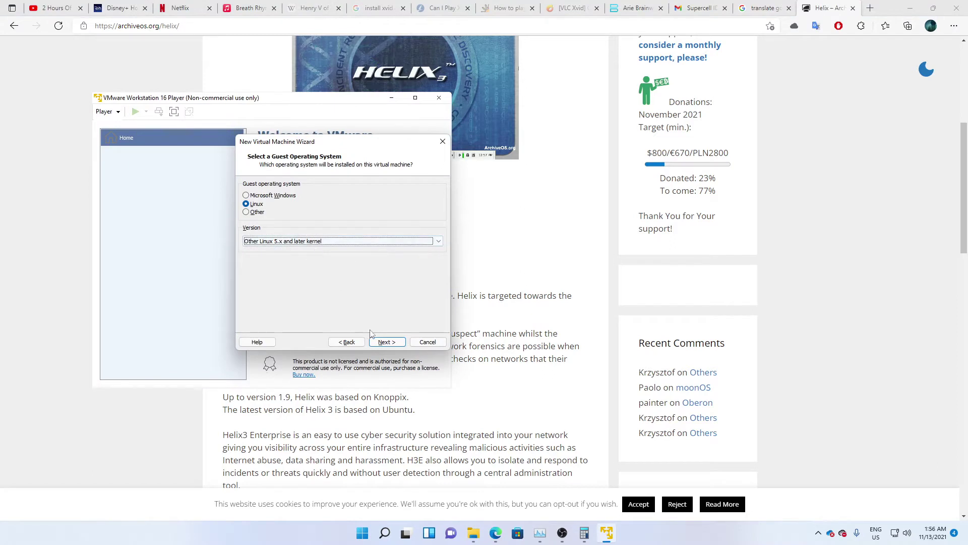
# Accept the guest system, name the virtual machine Helix OS, and select the Virtualization folder on storage1 (D:) for its location.
pyautogui.click(384, 341)
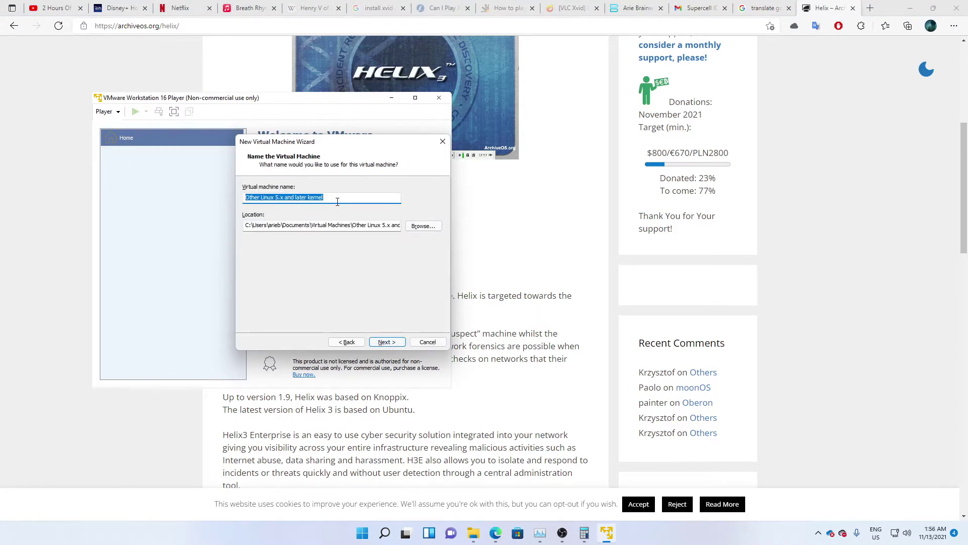
pyautogui.write('Helix OS')
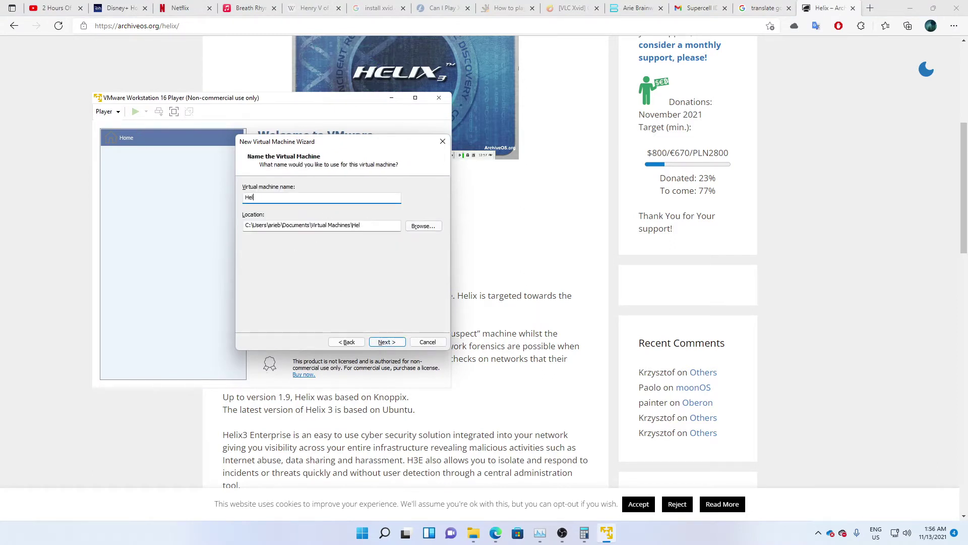
pyautogui.click(410, 228)
pyautogui.scroll(-2, 456, 300)
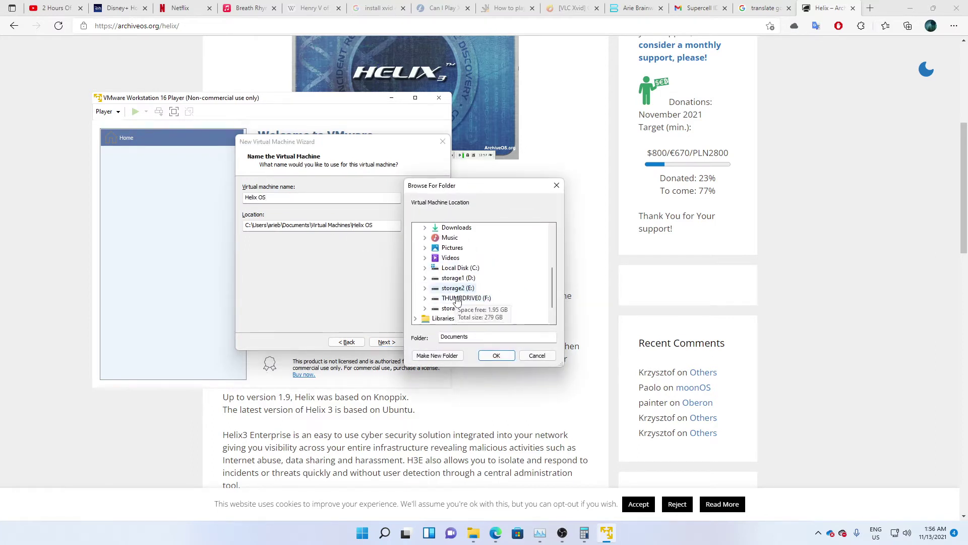
pyautogui.scroll(-1, 458, 301)
pyautogui.click(425, 267)
pyautogui.scroll(-2, 471, 259)
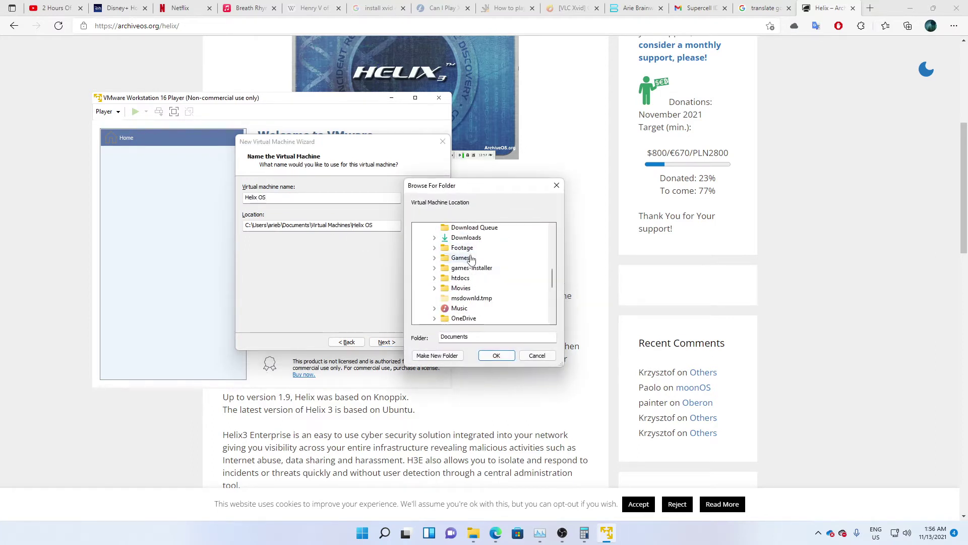
pyautogui.scroll(-3, 472, 258)
pyautogui.click(468, 257)
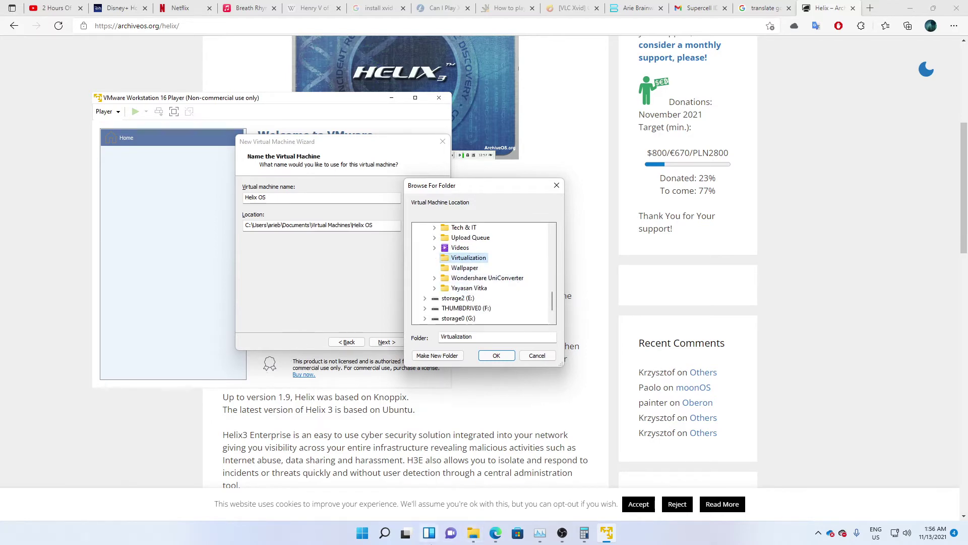
# Switch to File Explorer and examine the contents of the Virtualization folder on storage1 (D:).
pyautogui.click(473, 533)
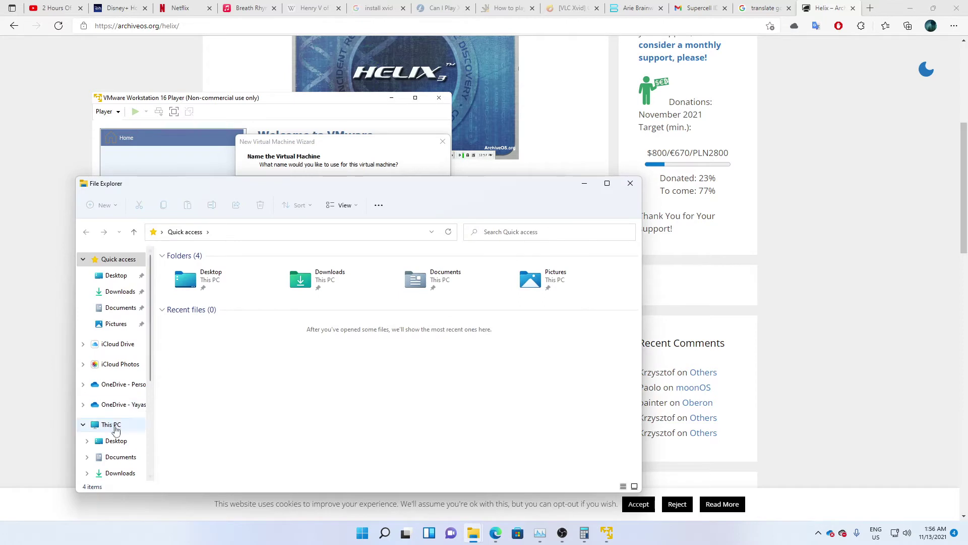
pyautogui.click(115, 429)
pyautogui.doubleClick(328, 346)
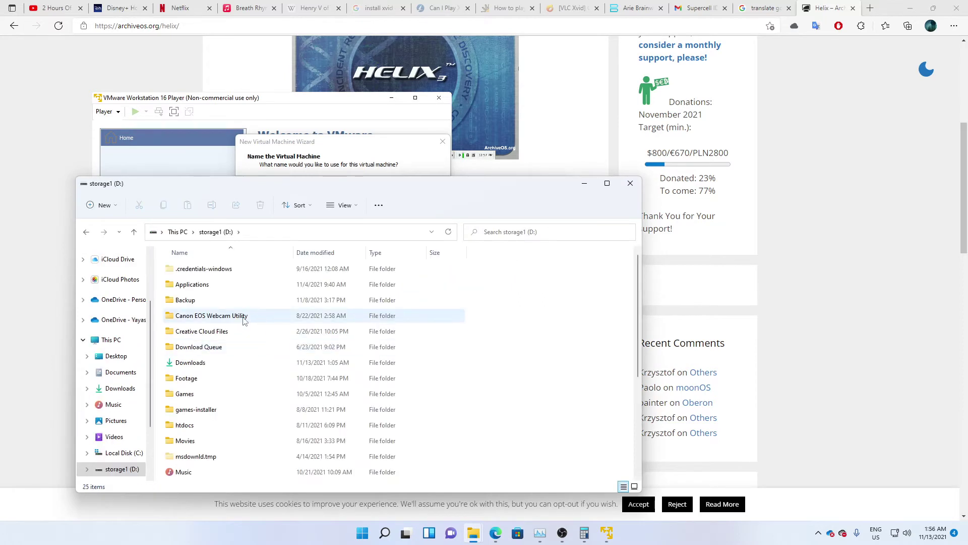
pyautogui.scroll(-5, 241, 323)
pyautogui.doubleClick(212, 411)
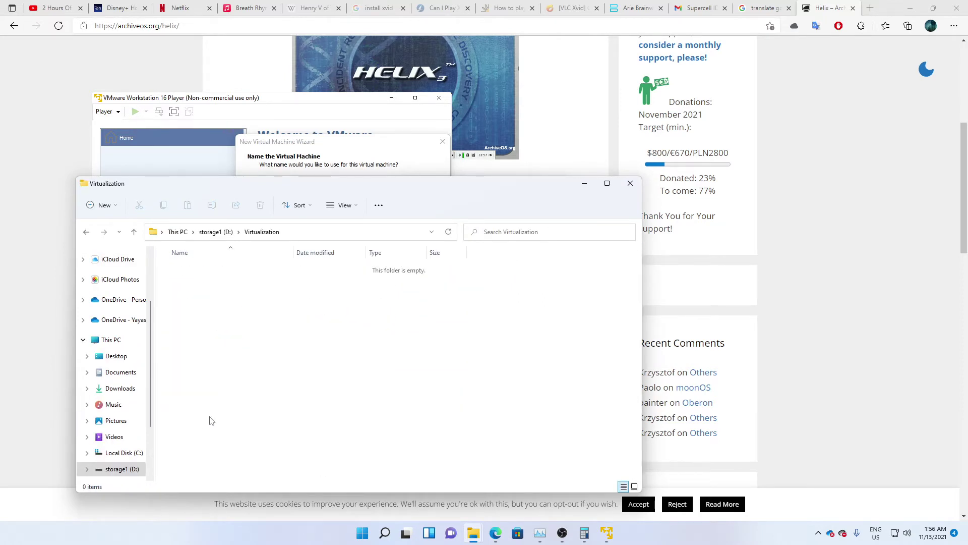
# Back in VMware Workstation 16 Player, create a folder named Helix inside Virtualization and accept it as the virtual machine's location.
pyautogui.click(289, 147)
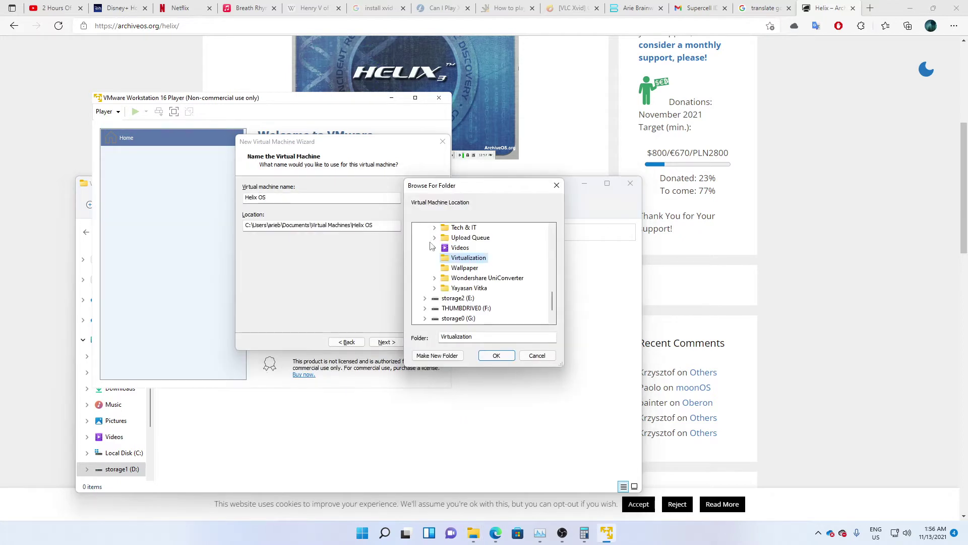
pyautogui.click(437, 356)
pyautogui.write('Helix')
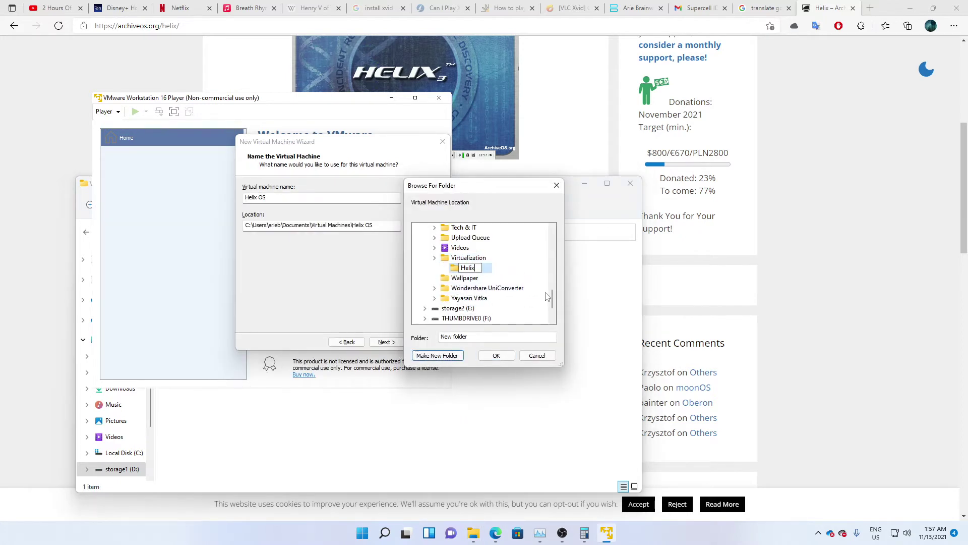
pyautogui.press('Return')
pyautogui.click(496, 355)
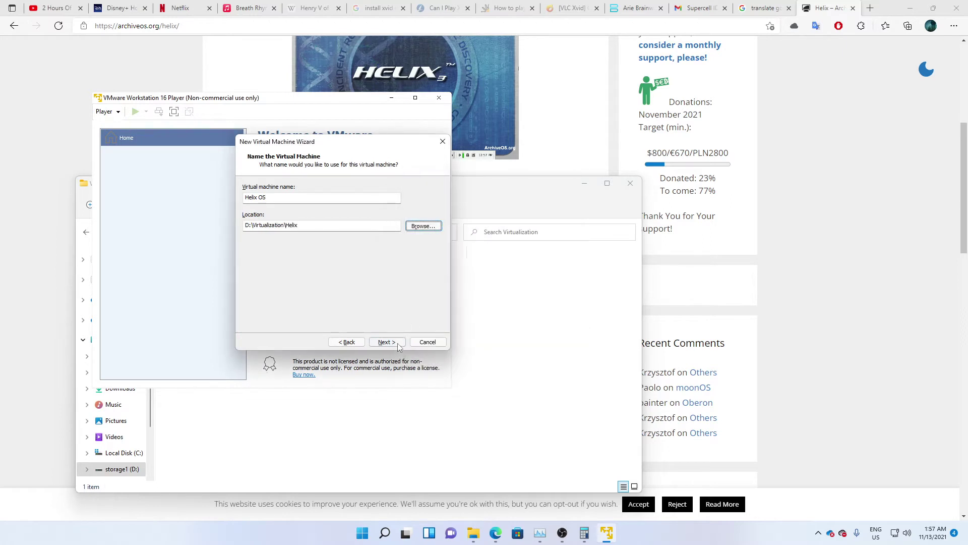
pyautogui.click(386, 342)
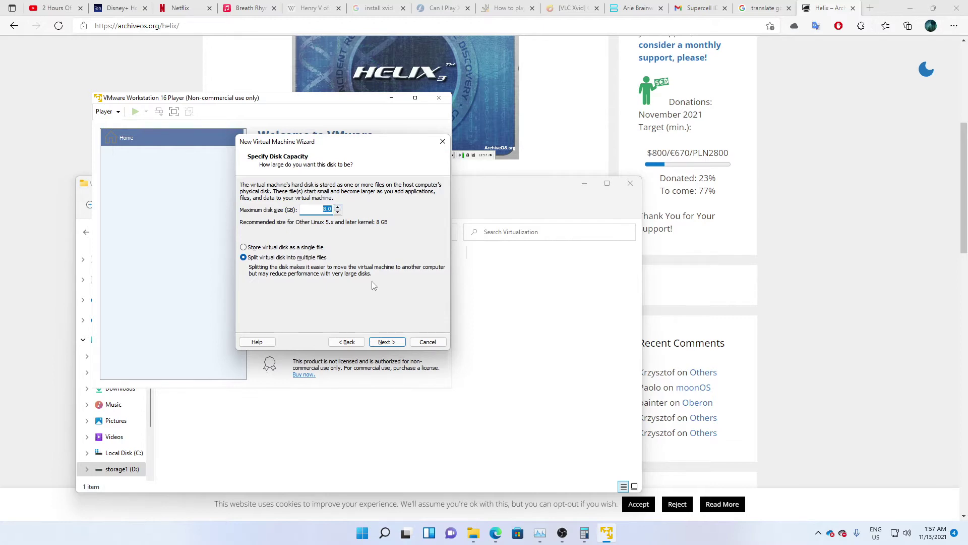
# Set the maximum disk size to 20 GB, keep the virtual disk split into multiple files, and continue to the summary.
pyautogui.write('20')
pyautogui.click(566, 538)
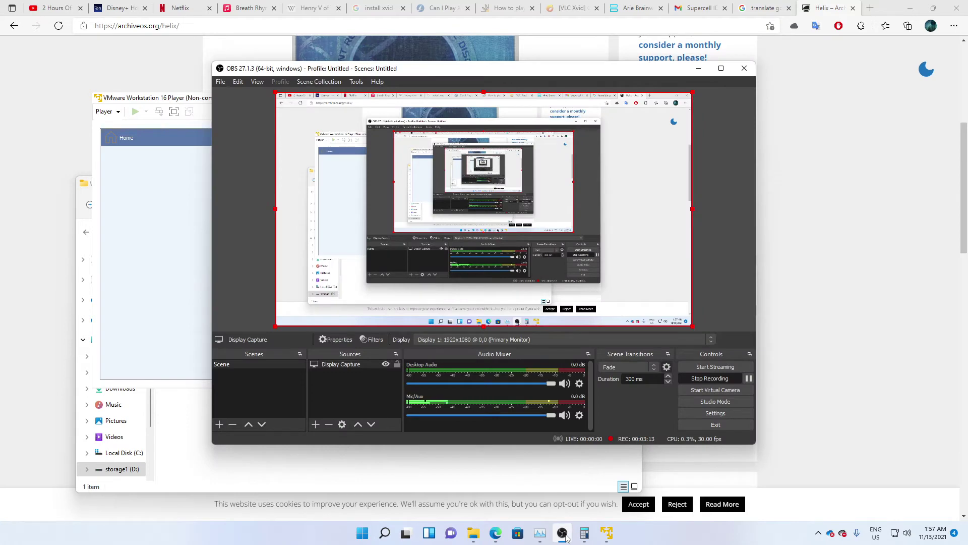
pyautogui.click(566, 538)
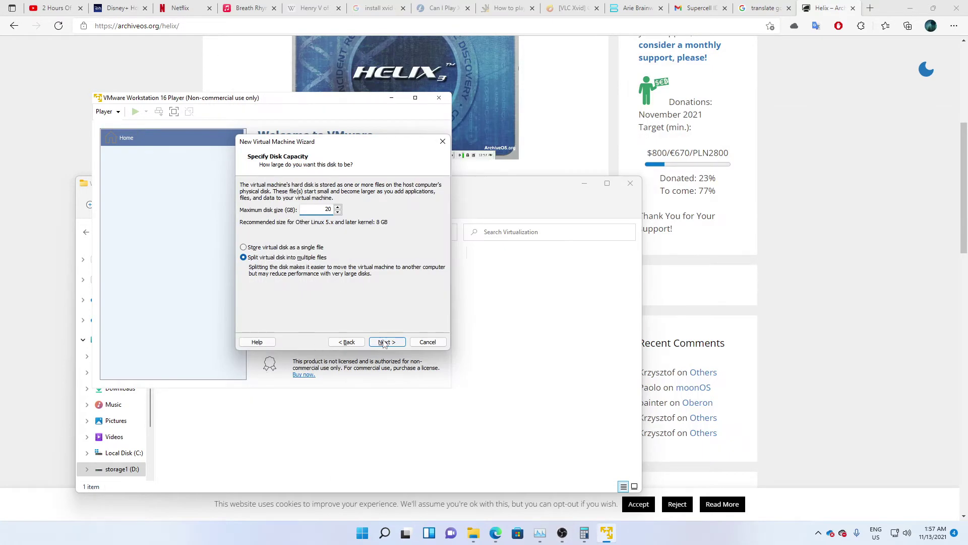
pyautogui.click(267, 247)
pyautogui.click(281, 257)
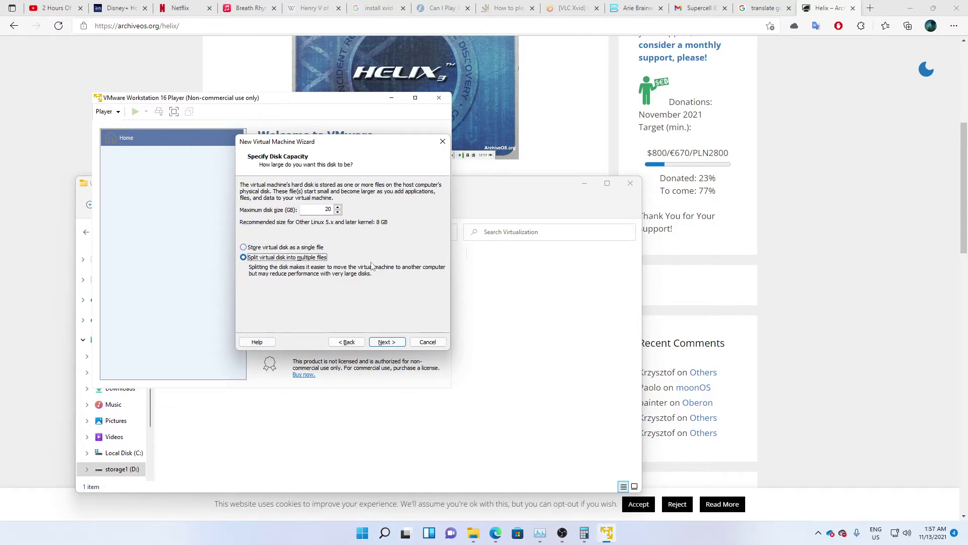
pyautogui.click(402, 343)
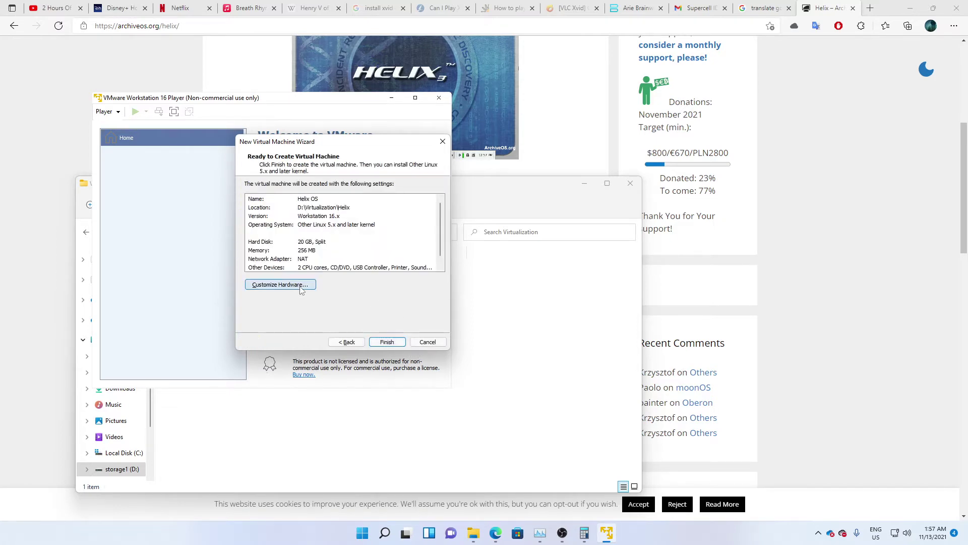
# Customize the new virtual machine's hardware and set its memory to 2 GB.
pyautogui.click(308, 286)
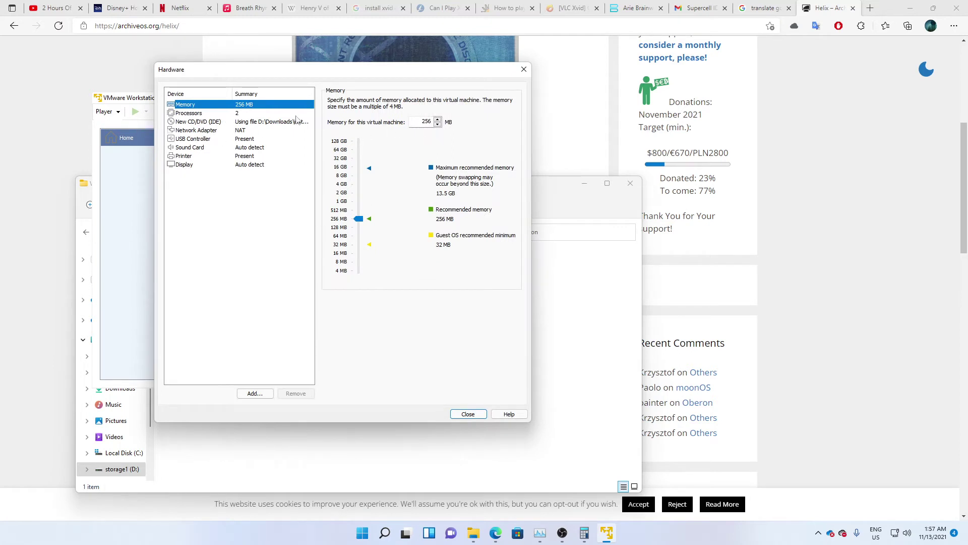
pyautogui.moveTo(305, 74); pyautogui.dragTo(463, 69)
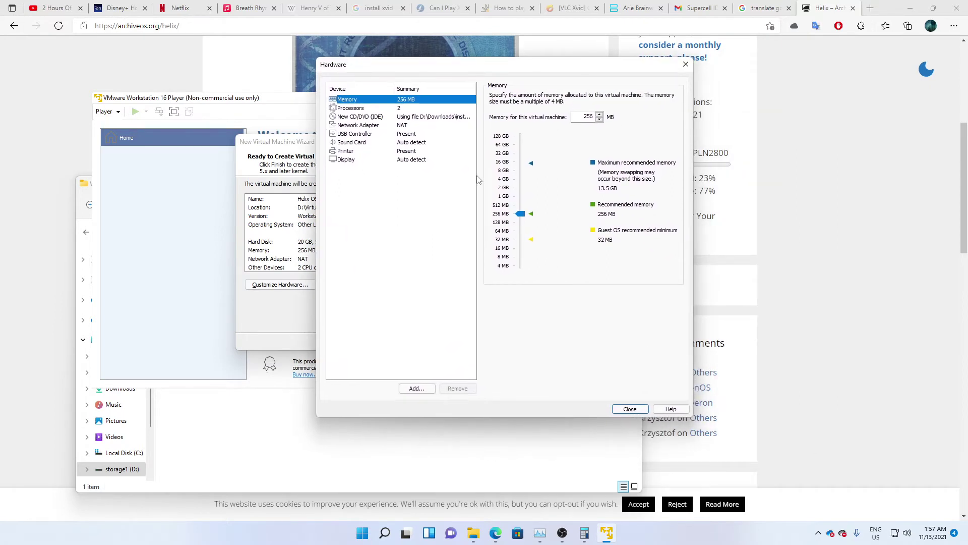
pyautogui.click(593, 116)
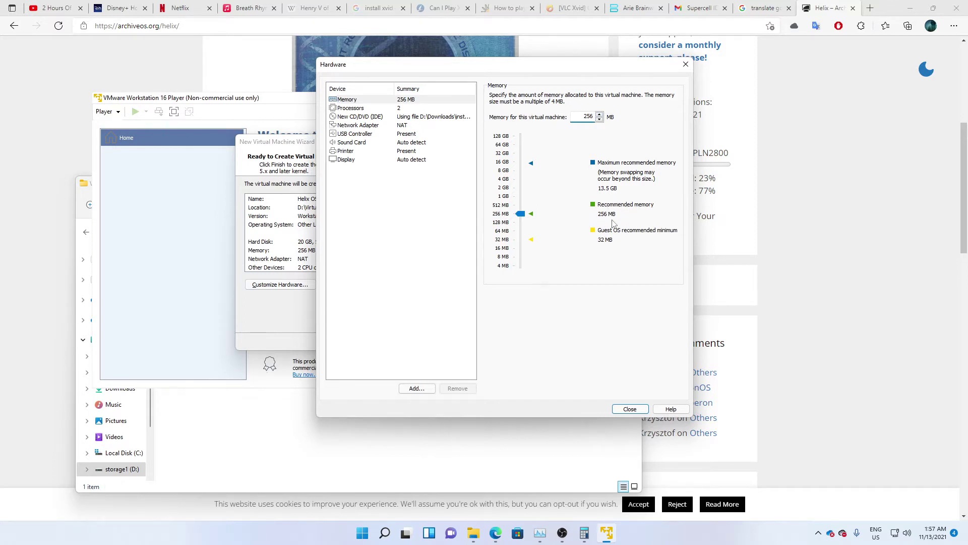
pyautogui.doubleClick(588, 116)
pyautogui.moveTo(520, 213); pyautogui.dragTo(522, 189)
# Check the host CPU's core count in Task Manager and set the virtual machine's number of processor cores to 4.
pyautogui.click(408, 110)
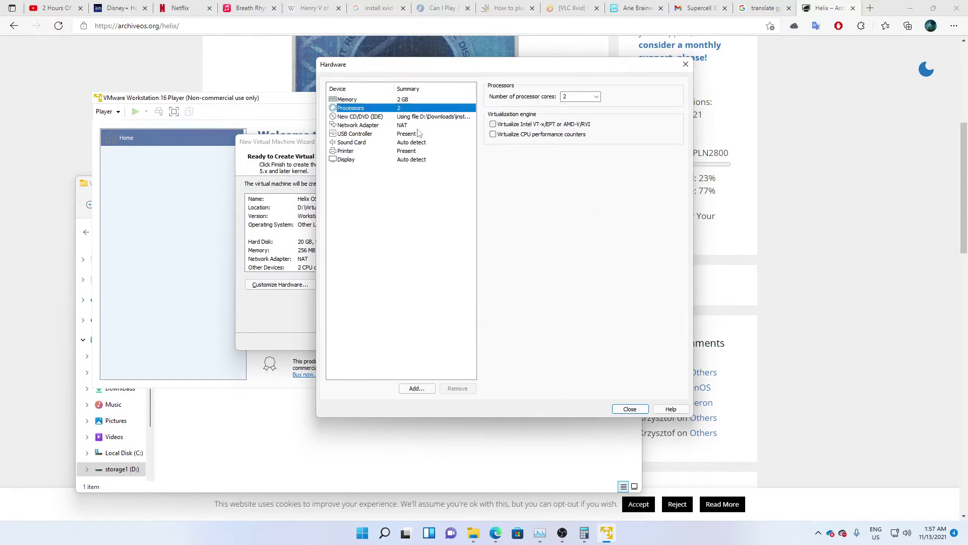
pyautogui.click(595, 99)
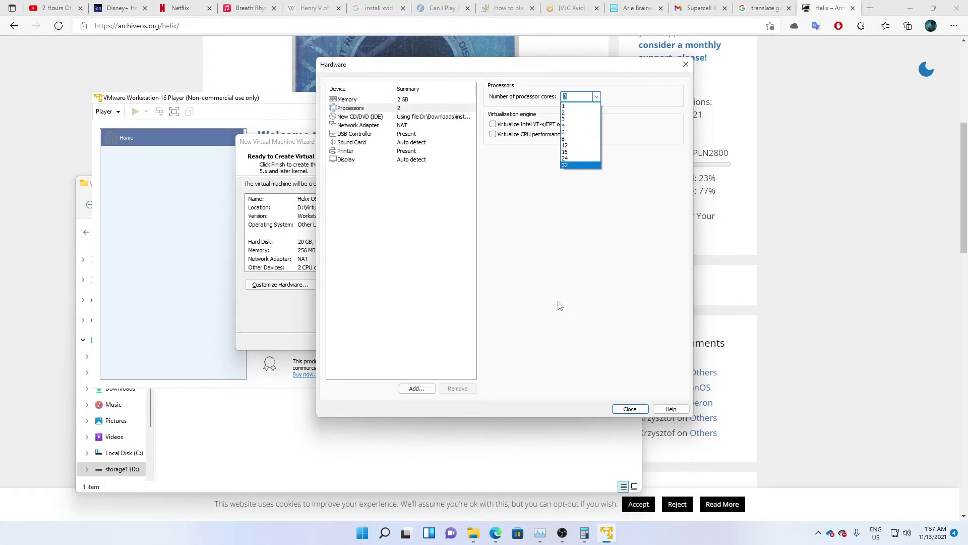
pyautogui.click(536, 535)
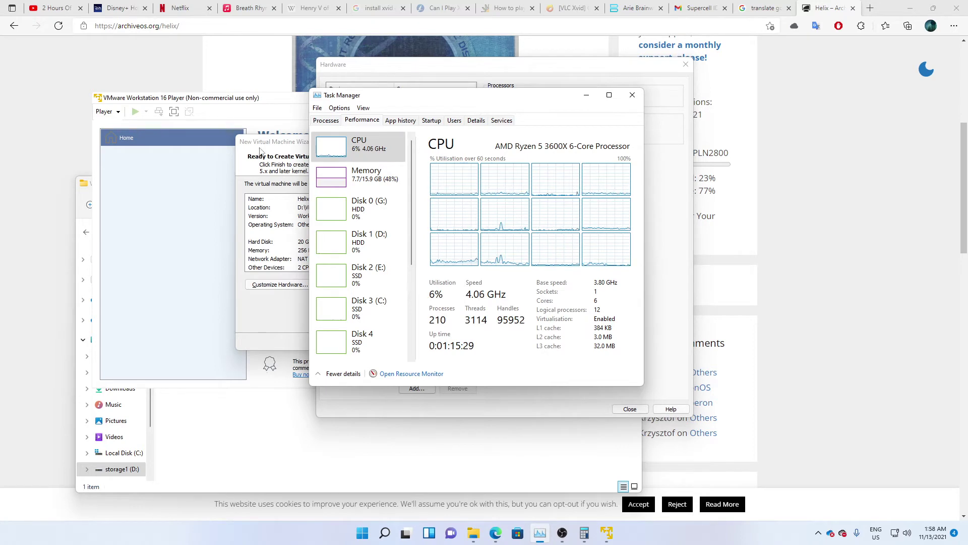
pyautogui.moveTo(482, 99); pyautogui.dragTo(258, 149)
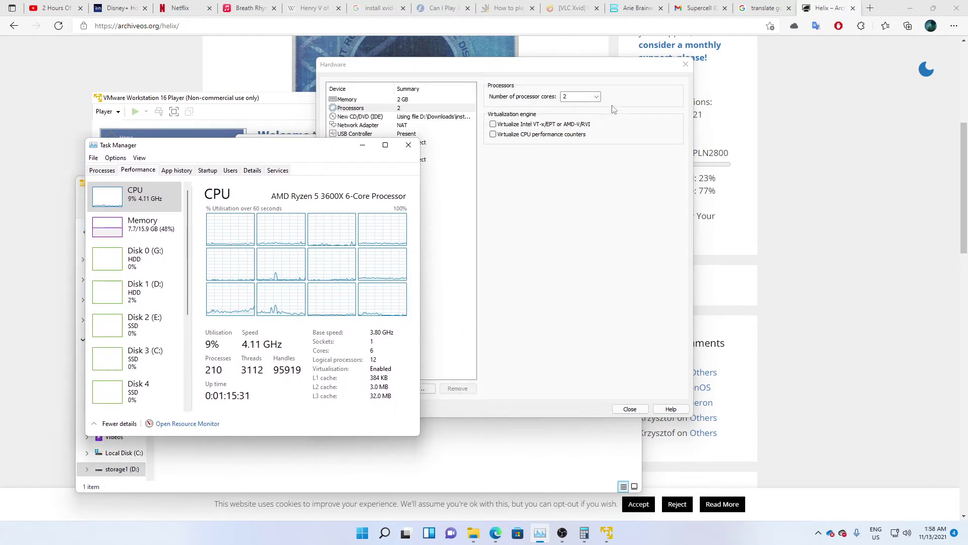
pyautogui.click(580, 96)
pyautogui.click(572, 126)
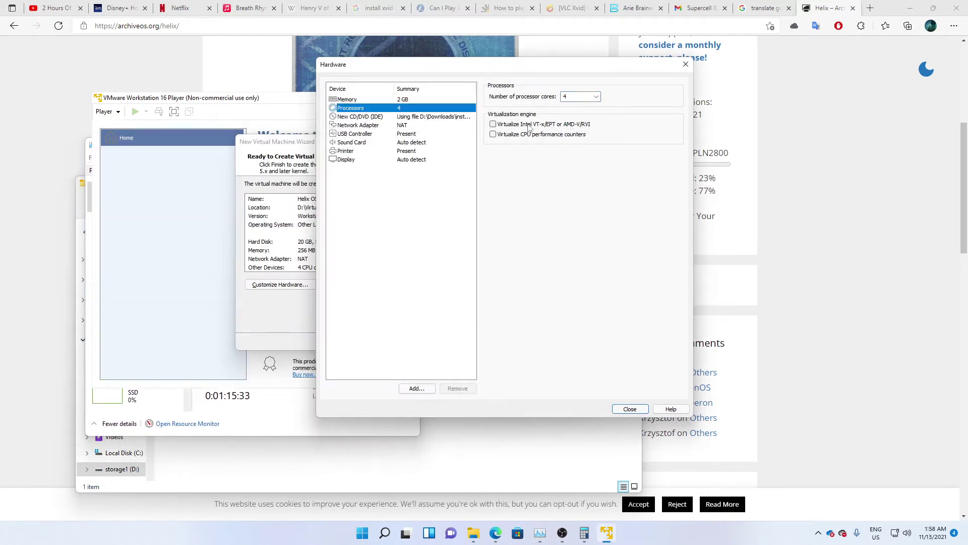
# Review the CD/DVD and network adapter settings, close the hardware settings, and finish creating the virtual machine.
pyautogui.click(428, 119)
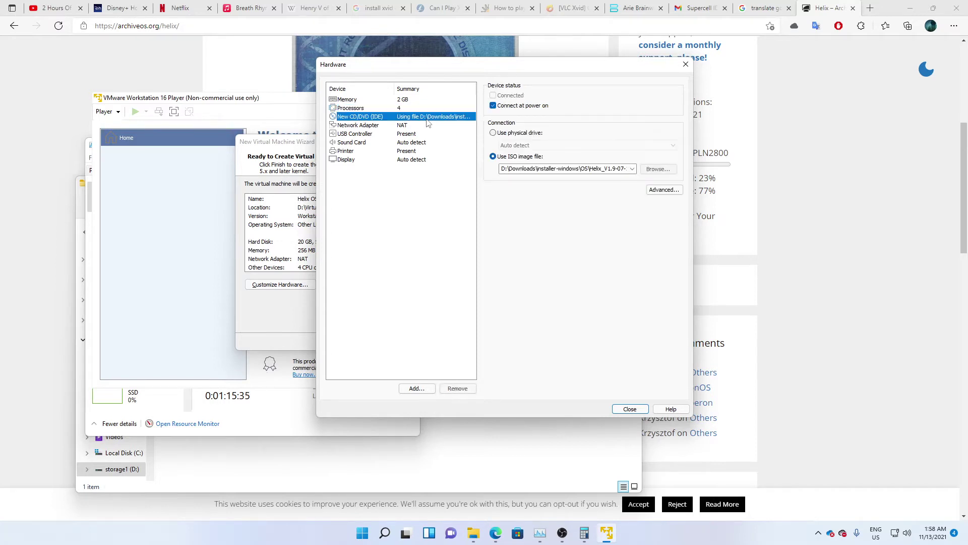
pyautogui.click(427, 126)
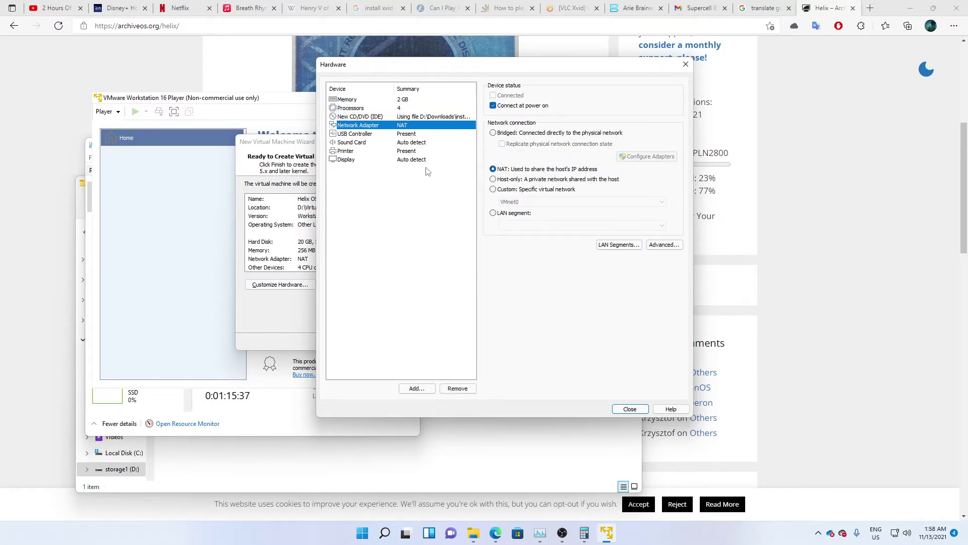
pyautogui.click(646, 411)
pyautogui.click(387, 343)
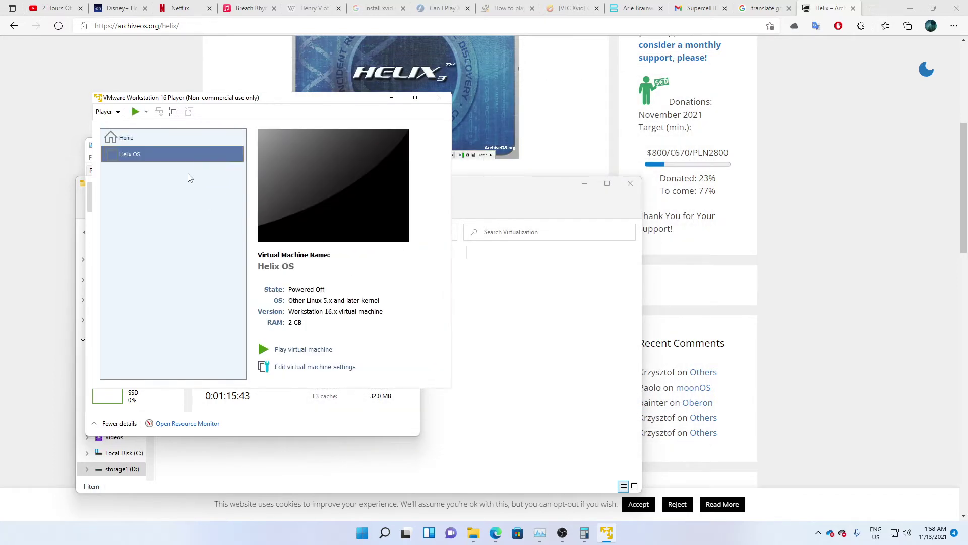
# Power on the Helix OS virtual machine and maximize its window.
pyautogui.click(137, 112)
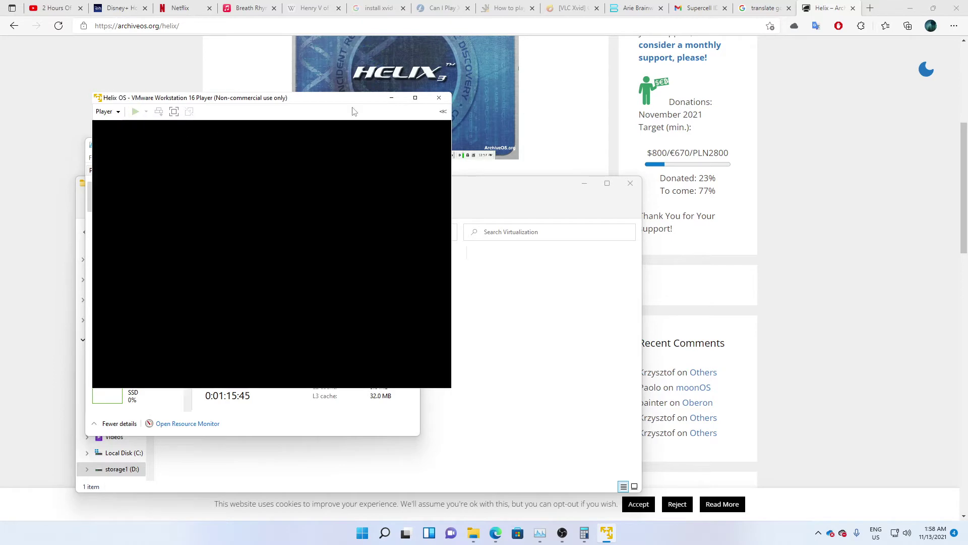
pyautogui.moveTo(344, 101); pyautogui.dragTo(522, 113)
pyautogui.click(587, 110)
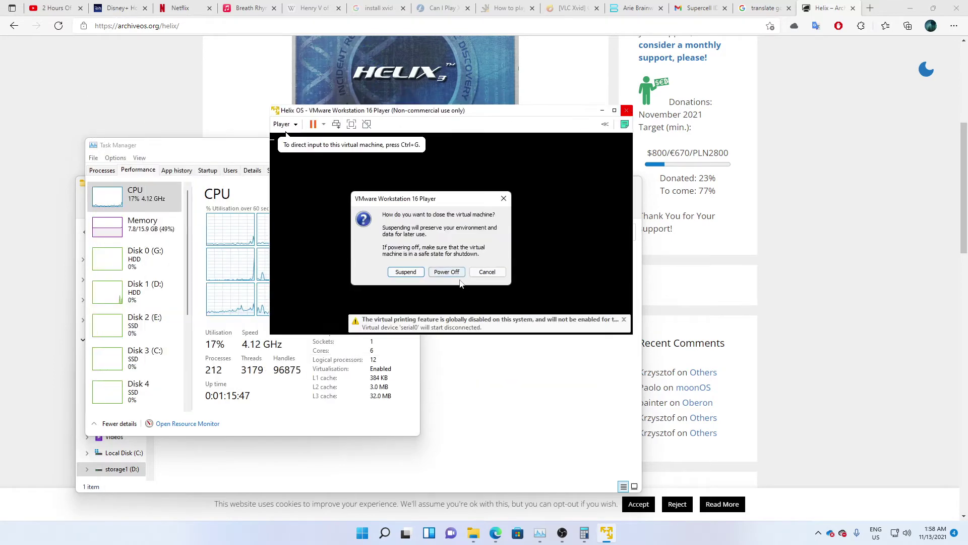
pyautogui.click(487, 272)
pyautogui.click(574, 110)
pyautogui.click(574, 110)
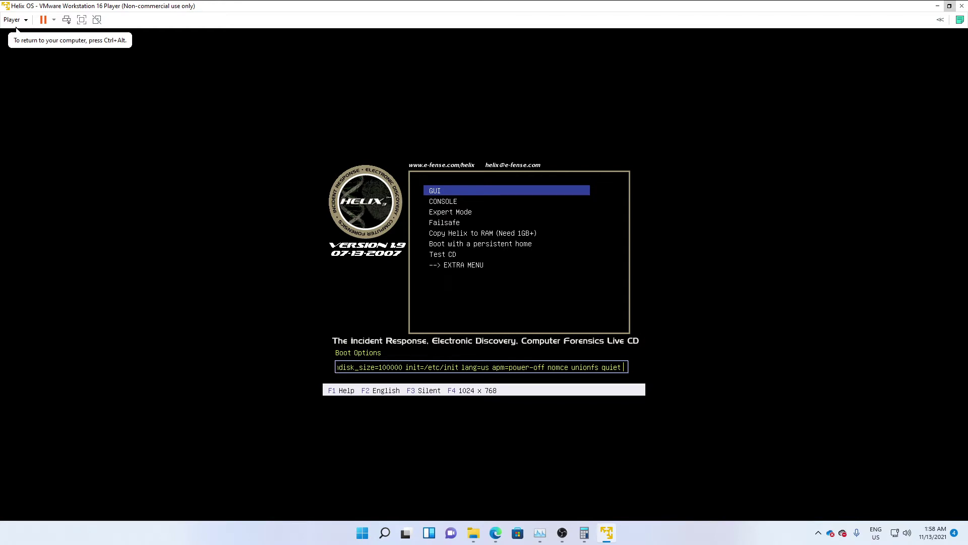
# Look through the Helix boot options down to Copy Helix to RAM, then return to GUI and boot it.
pyautogui.press('Down')
pyautogui.press('Down')
pyautogui.press('Down')
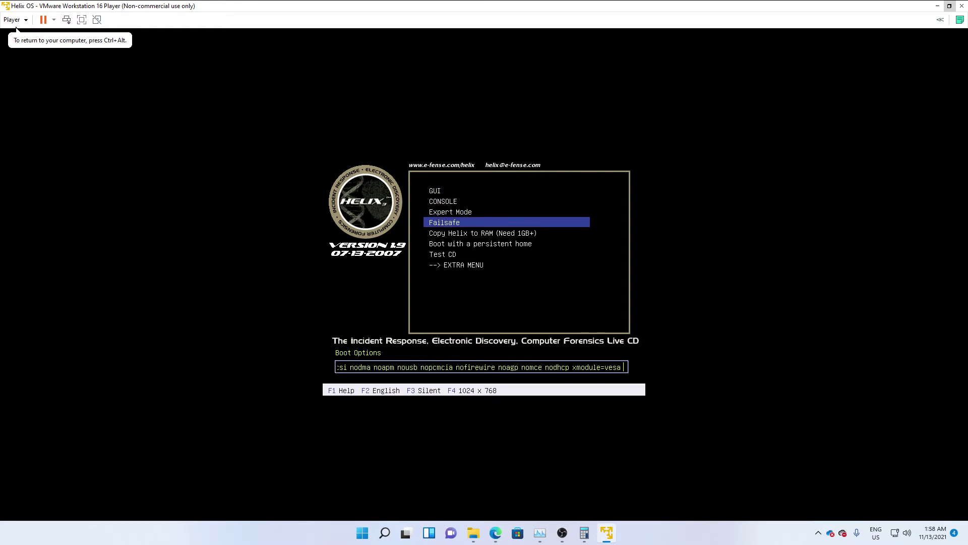
pyautogui.press('Down')
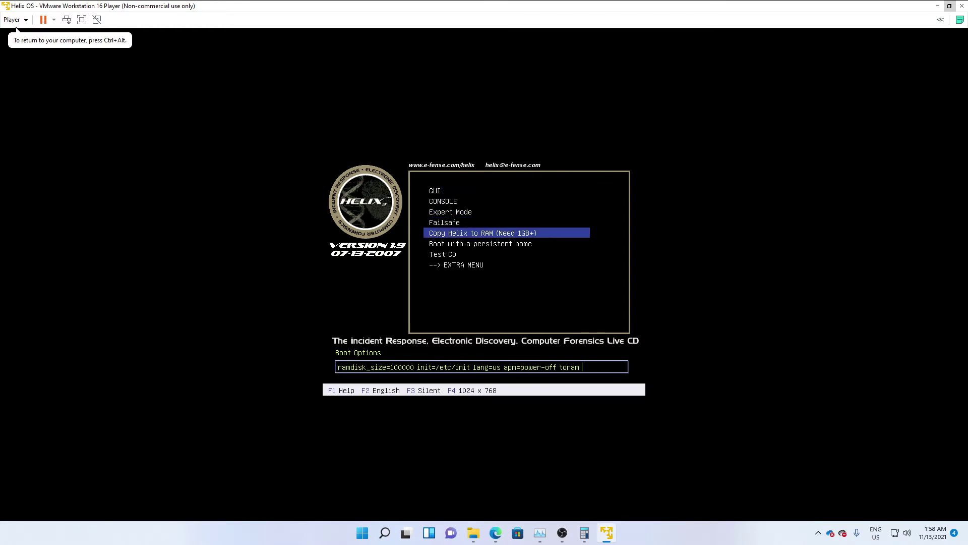
pyautogui.press('Up')
pyautogui.press('Up')
pyautogui.press('Up')
pyautogui.press('Up')
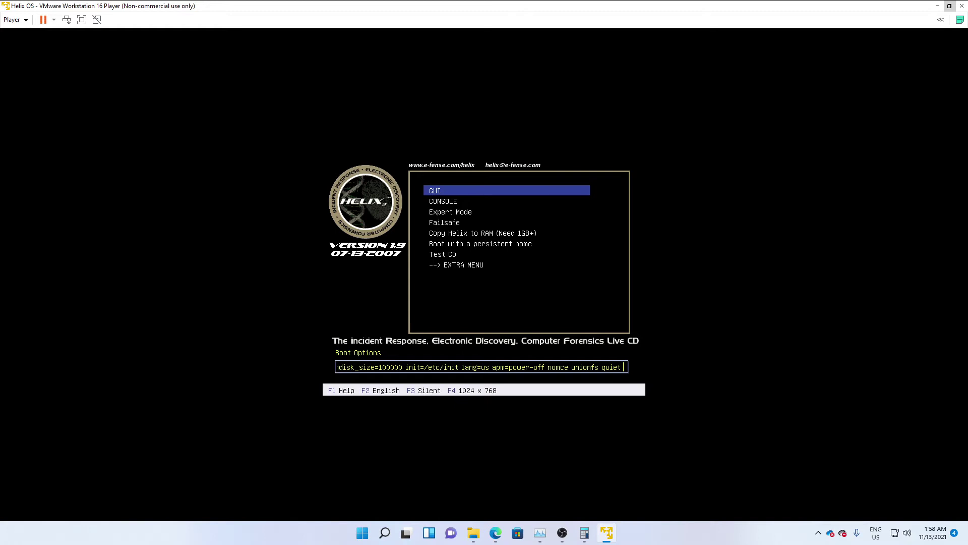
pyautogui.press('Return')
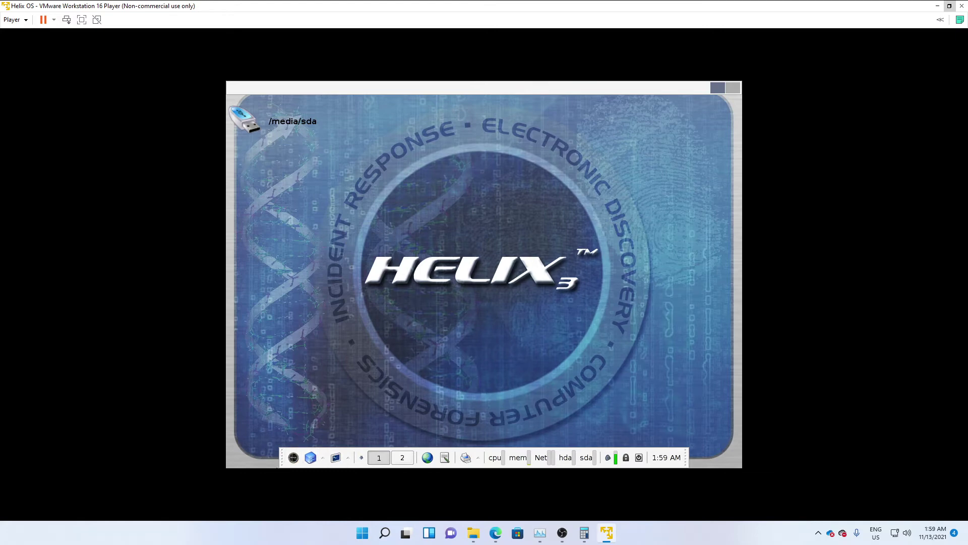
# Open a terminal on the Helix desktop and run whoami.
pyautogui.click(293, 458)
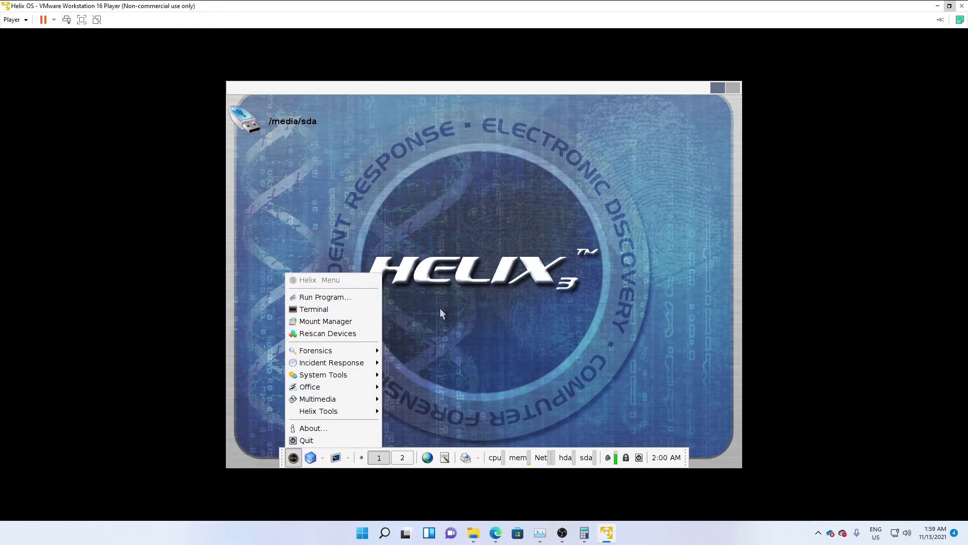
pyautogui.click(333, 309)
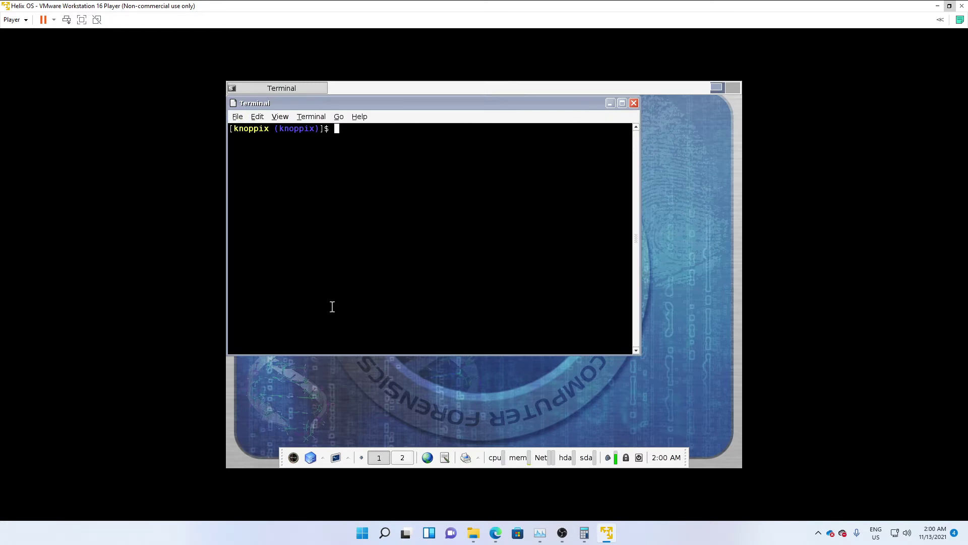
pyautogui.write('whoami')
pyautogui.press('Return')
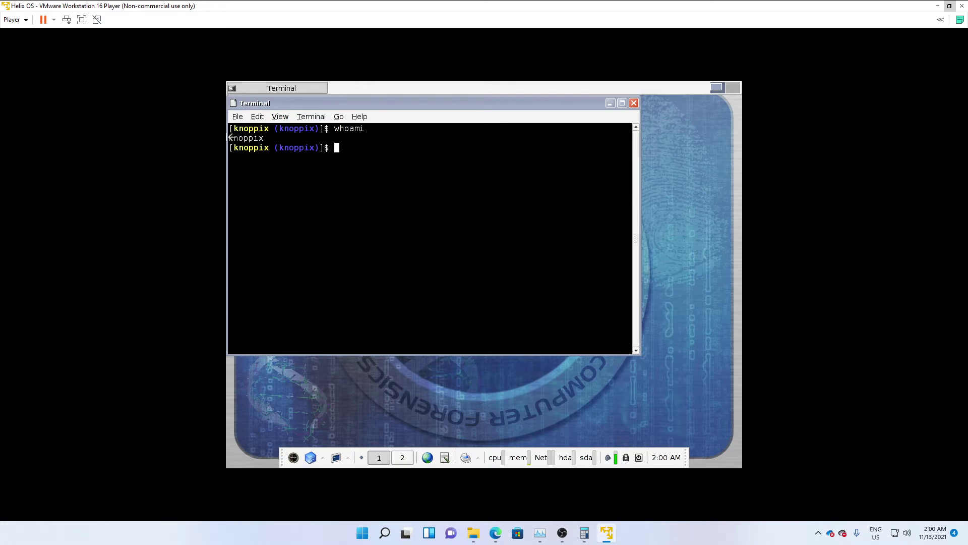
# Open a root terminal and run whoami and ls in it.
pyautogui.click(334, 460)
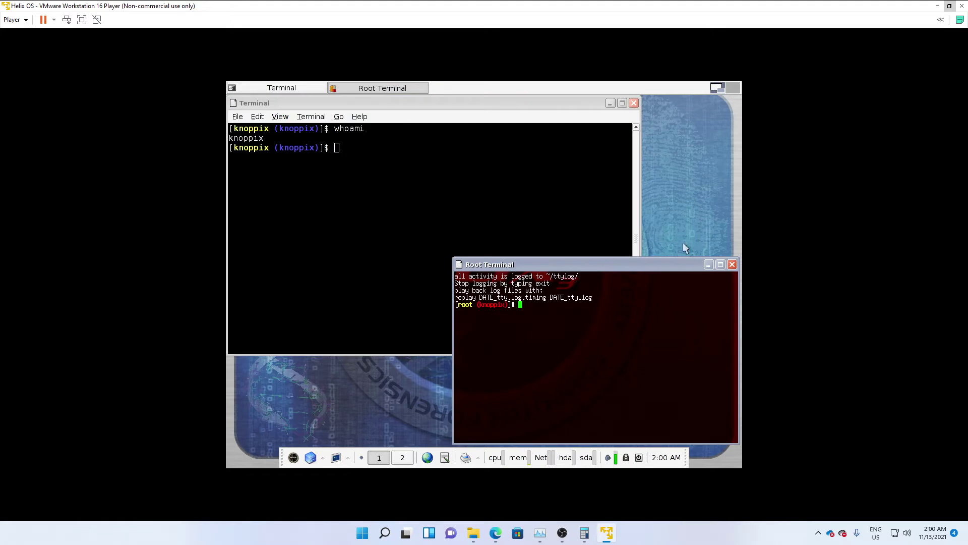
pyautogui.write('whoami')
pyautogui.press('Return')
pyautogui.moveTo(480, 266); pyautogui.dragTo(401, 231)
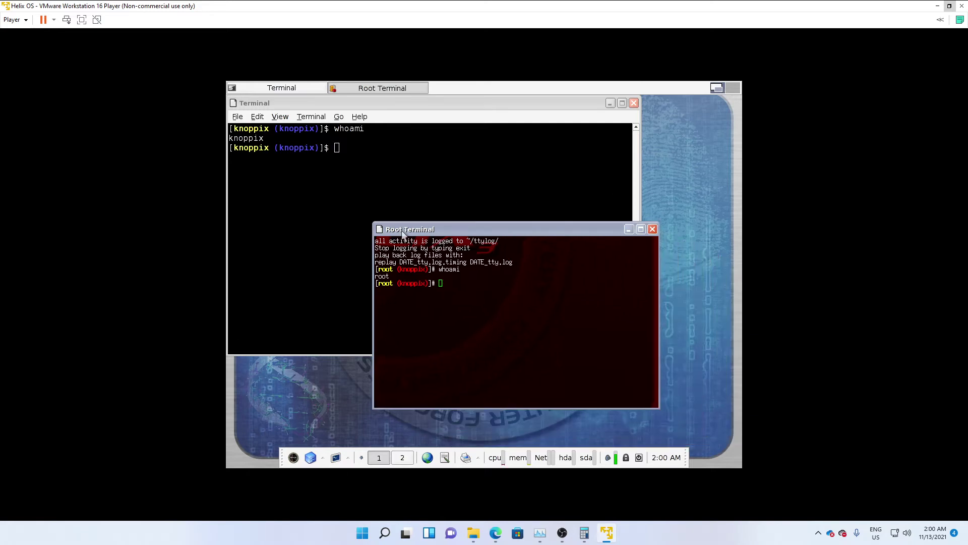
pyautogui.write('ls')
pyautogui.press('Return')
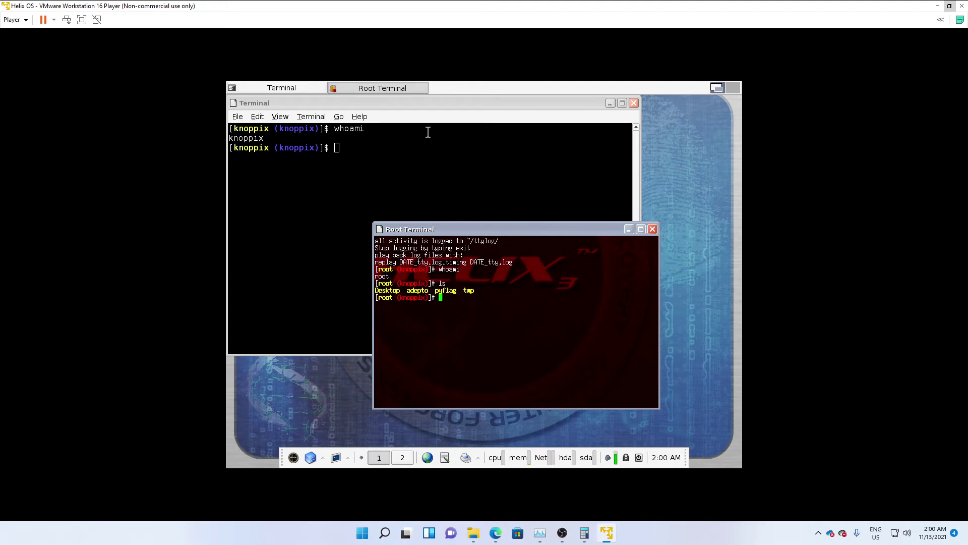
# Open the Endeavour Mark II file manager and reposition its window on the desktop.
pyautogui.click(311, 458)
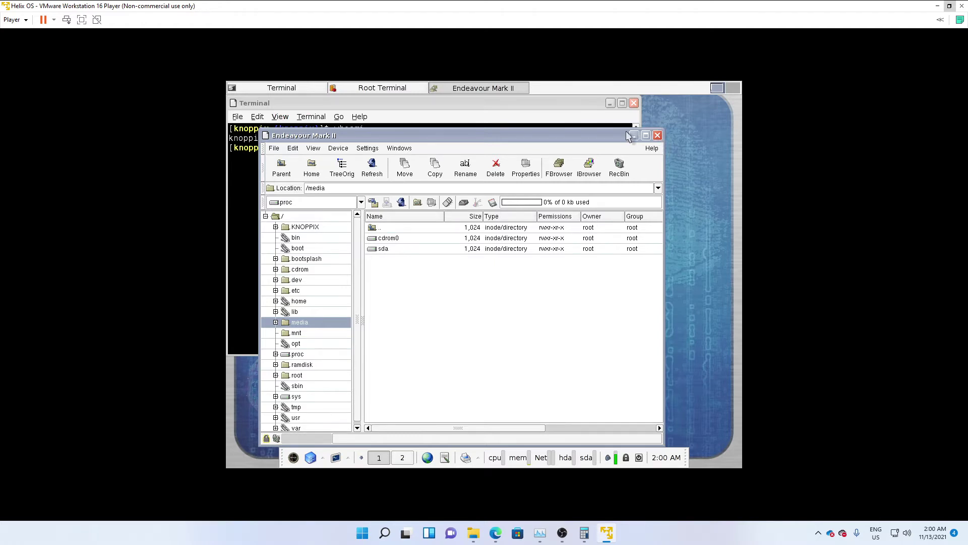
pyautogui.moveTo(617, 135); pyautogui.dragTo(664, 111)
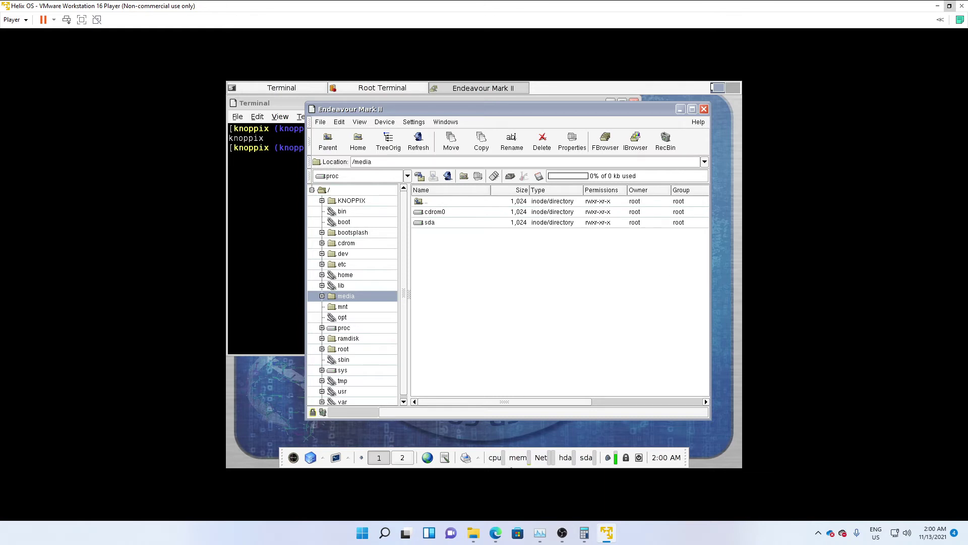
pyautogui.moveTo(504, 403); pyautogui.dragTo(485, 386)
# View the second Helix workspace and return to the first one.
pyautogui.click(729, 86)
pyautogui.click(729, 87)
pyautogui.click(734, 89)
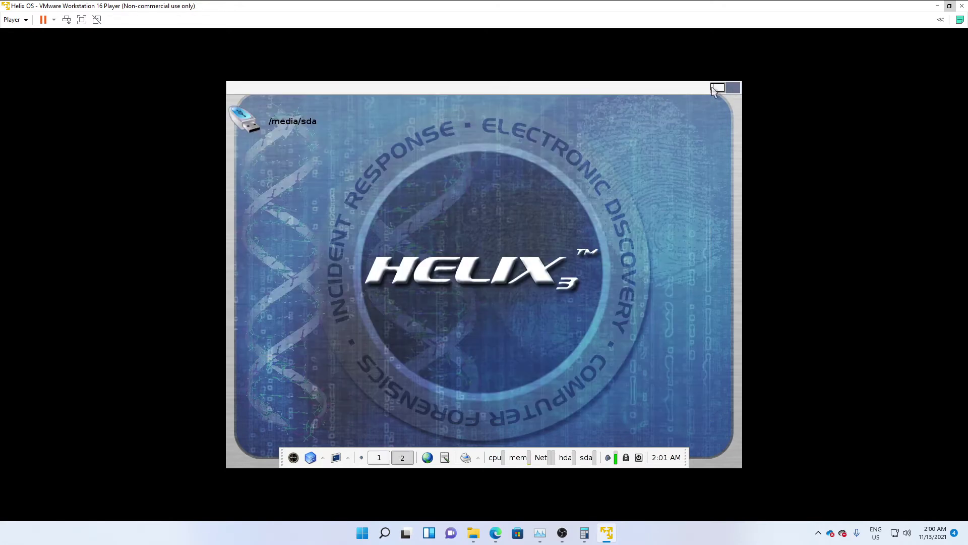
pyautogui.click(734, 88)
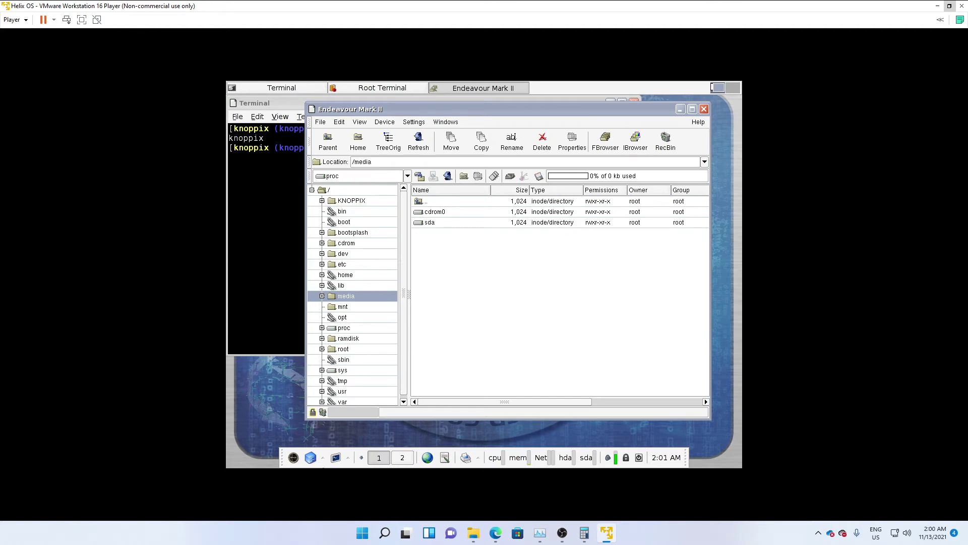
# Open Mount Manager and maximize its window.
pyautogui.click(293, 456)
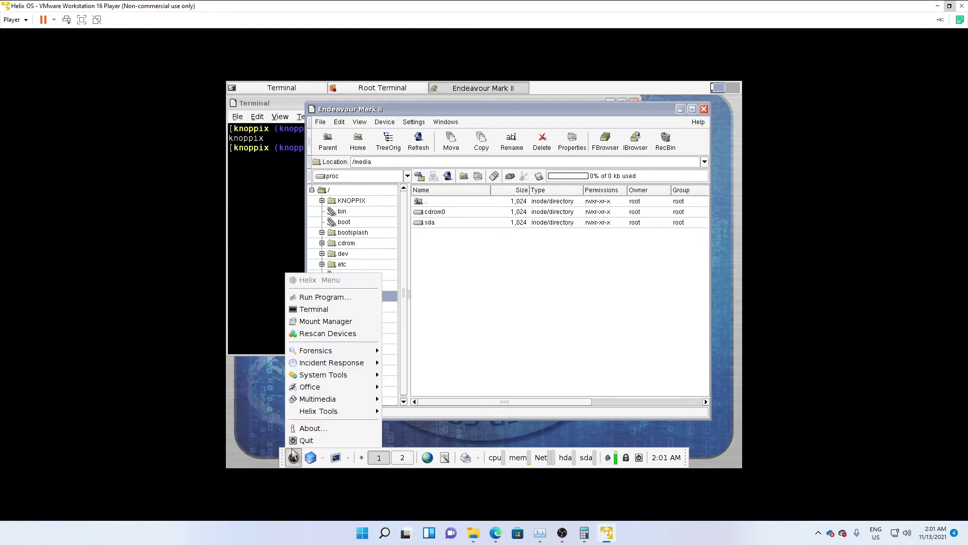
pyautogui.click(361, 325)
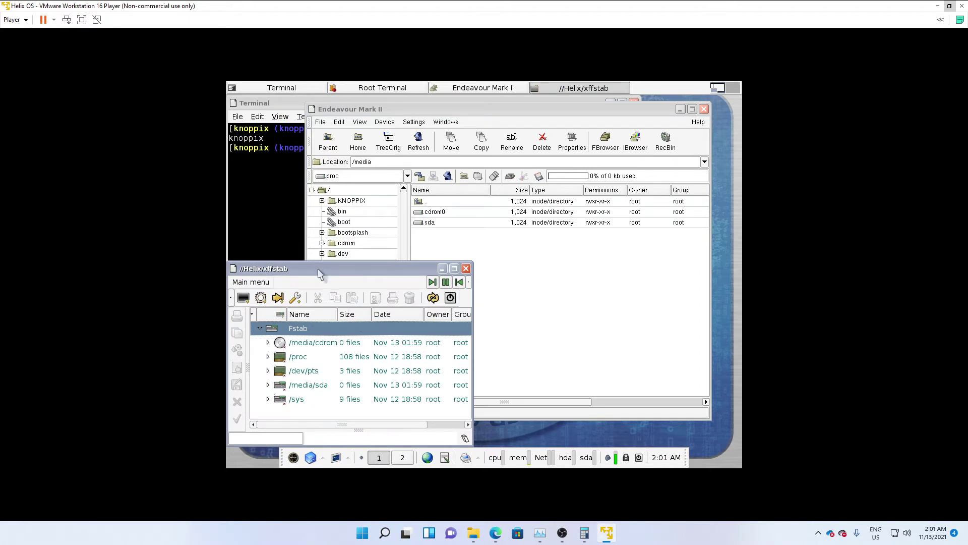
pyautogui.moveTo(321, 269); pyautogui.dragTo(460, 121)
pyautogui.doubleClick(460, 121)
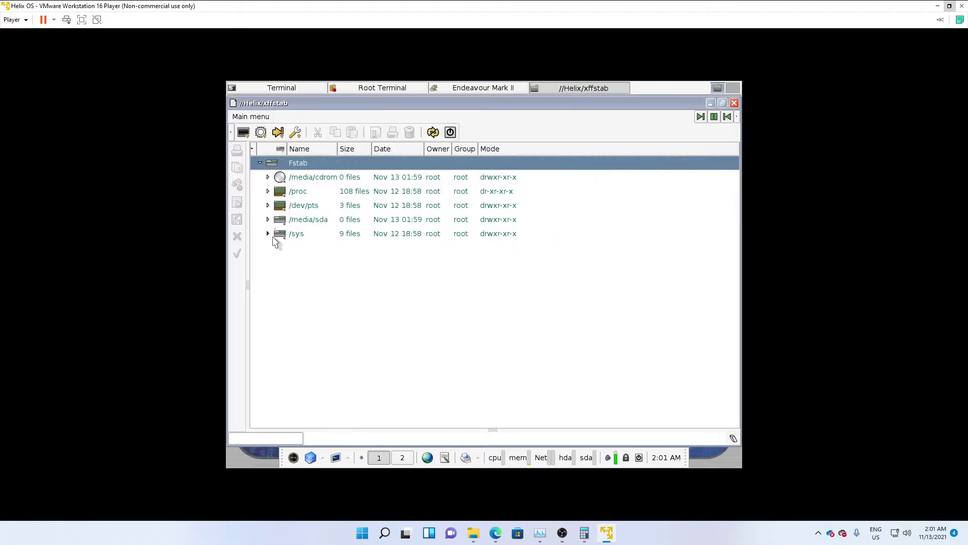
# Examine the contents of /proc in the Fstab list, collapse it, and expand /media/sda.
pyautogui.click(305, 192)
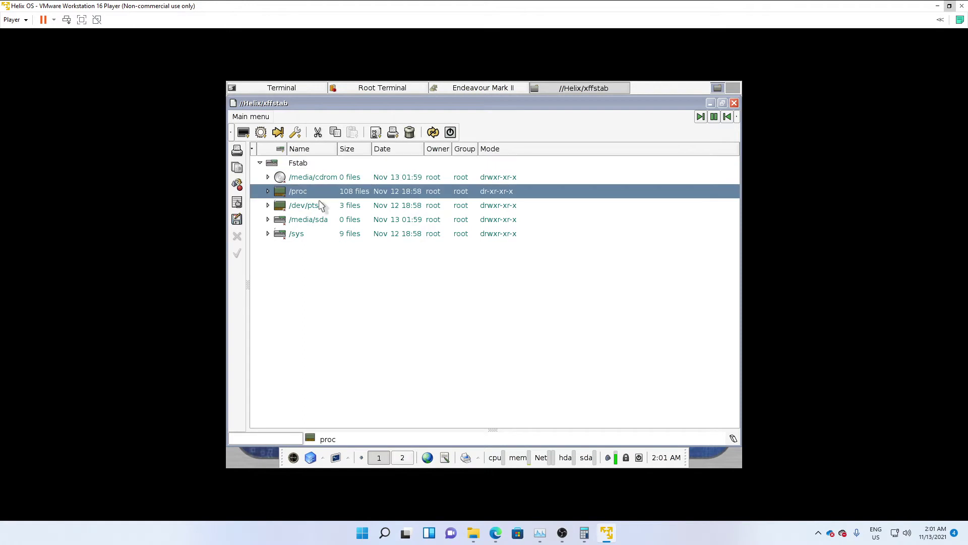
pyautogui.doubleClick(269, 197)
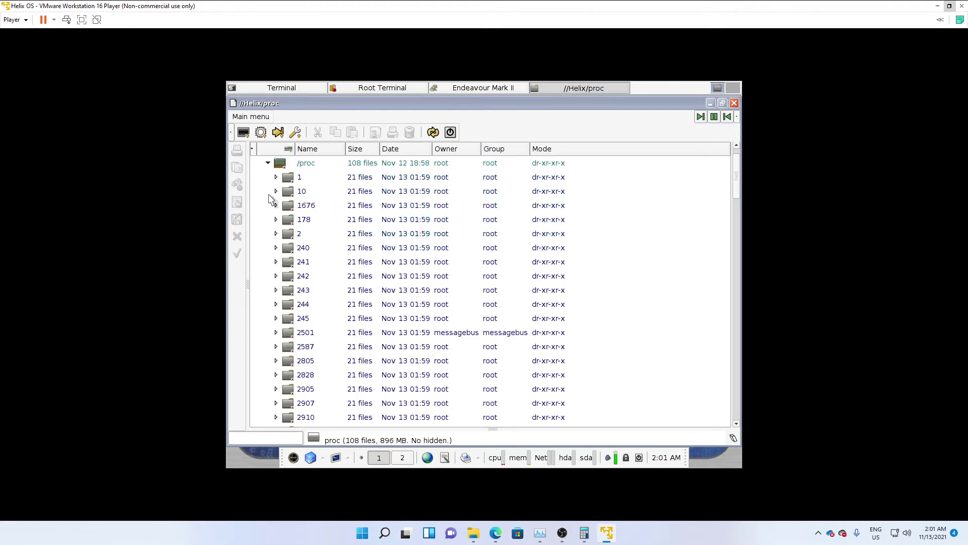
pyautogui.doubleClick(276, 164)
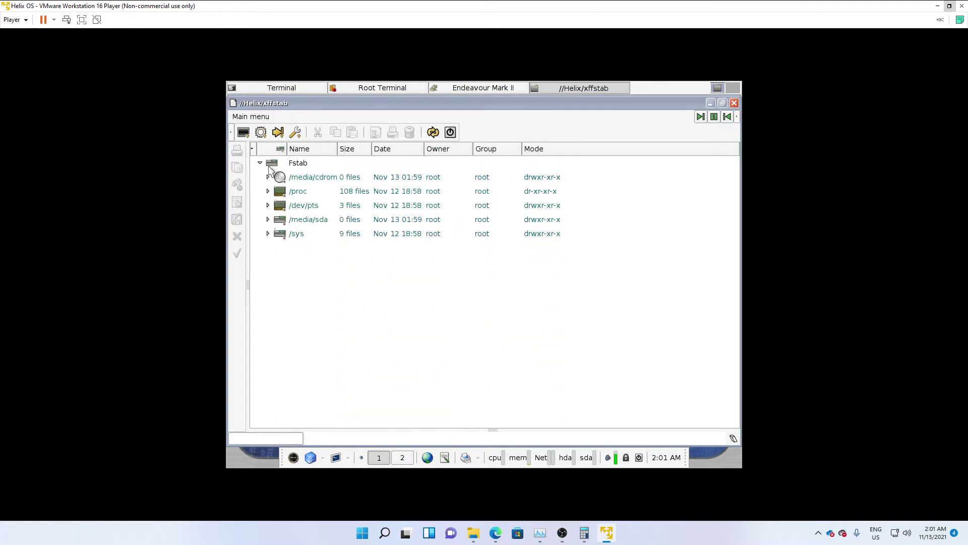
pyautogui.click(268, 220)
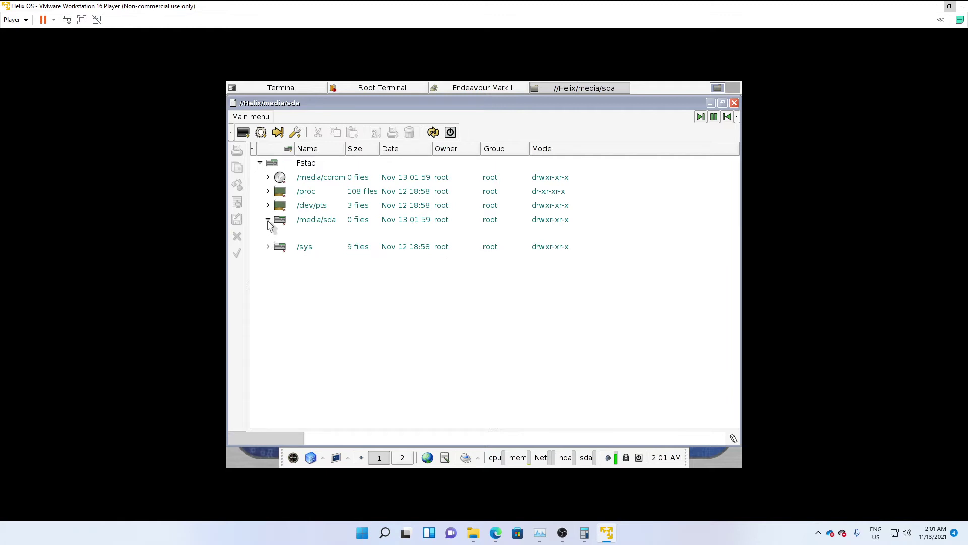
# Open a new root terminal and list the contents of its starting directory and of the / directory.
pyautogui.click(301, 225)
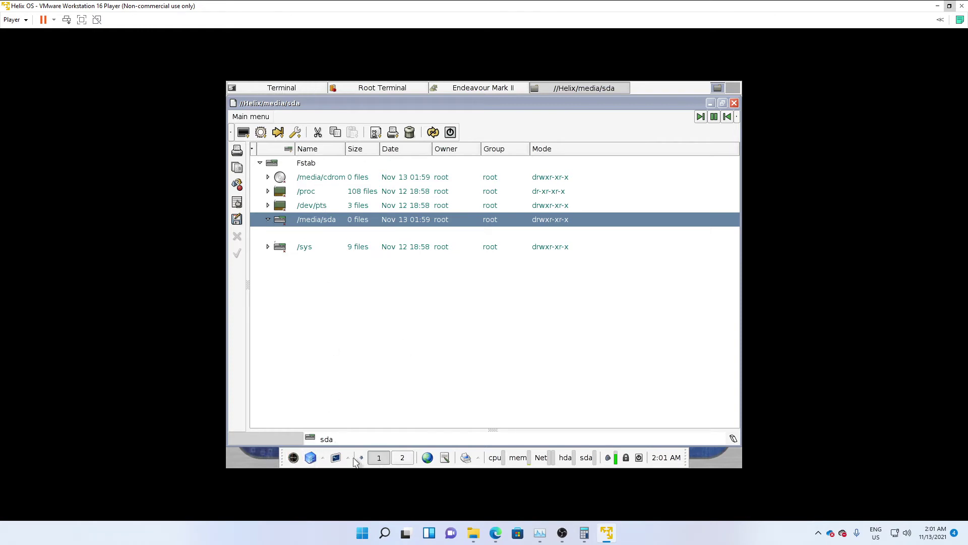
pyautogui.click(336, 457)
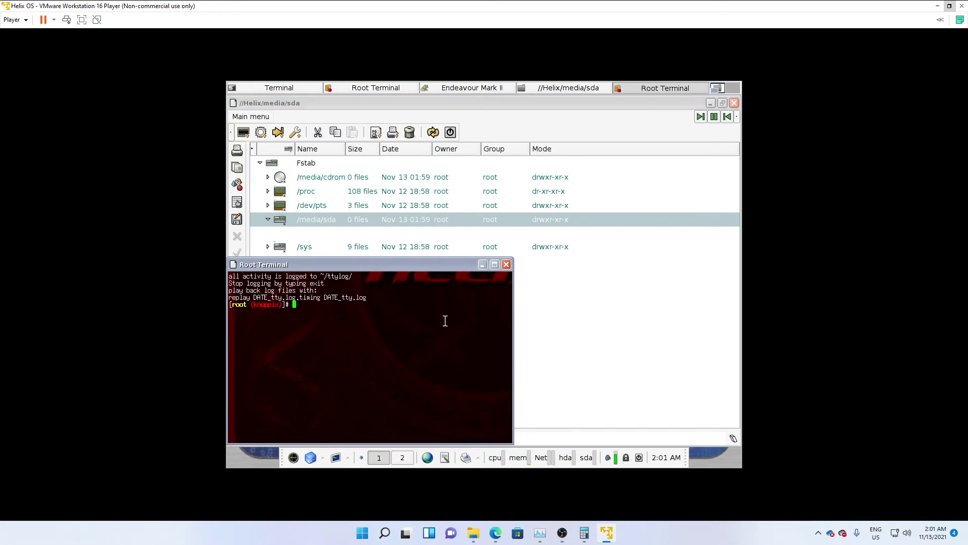
pyautogui.write('ls')
pyautogui.press('Return')
pyautogui.write('cd /')
pyautogui.press('Return')
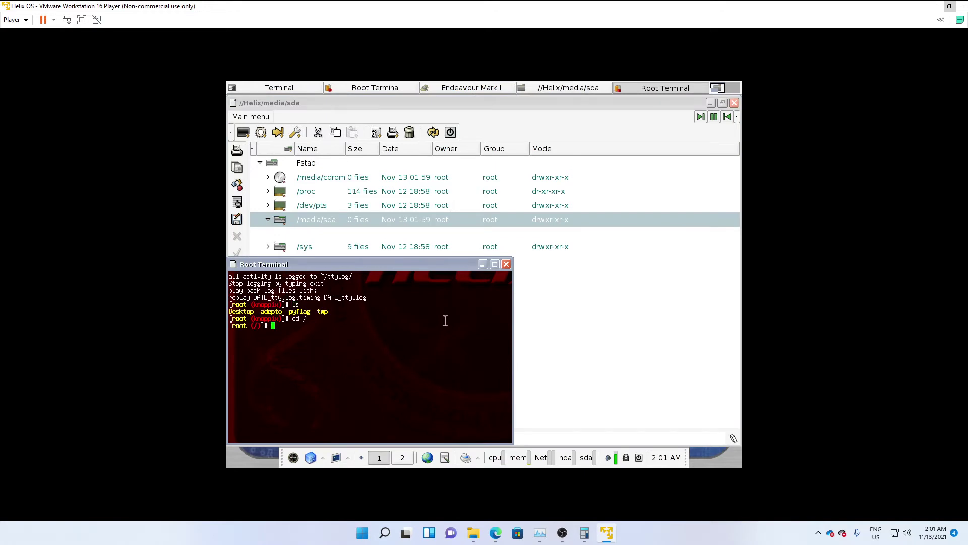
pyautogui.write('ls')
pyautogui.press('Return')
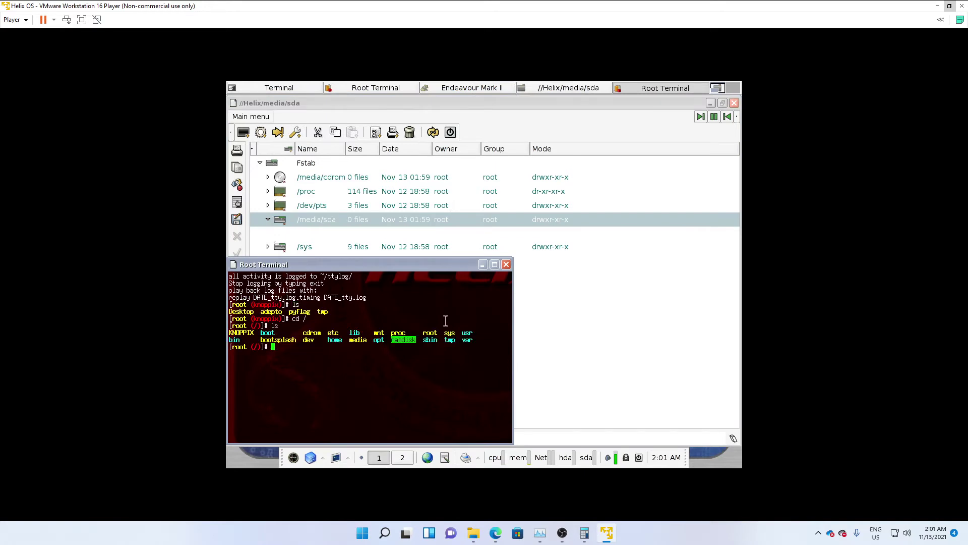
# Change to the /etc directory in the root terminal and list its contents.
pyautogui.doubleClick(272, 333)
pyautogui.click(280, 335)
pyautogui.doubleClick(337, 347)
pyautogui.doubleClick(333, 334)
pyautogui.doubleClick(334, 340)
pyautogui.doubleClick(333, 333)
pyautogui.write('cd /etc')
pyautogui.press('Return')
pyautogui.write('ls')
pyautogui.press('Return')
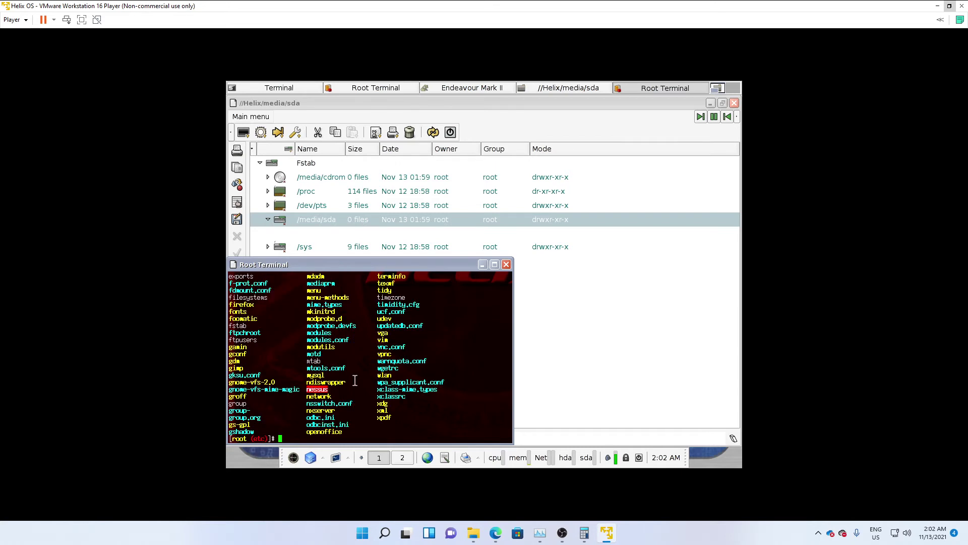
# Examine the /etc listing and the root directory entries in the terminal output.
pyautogui.scroll(4, 370, 368)
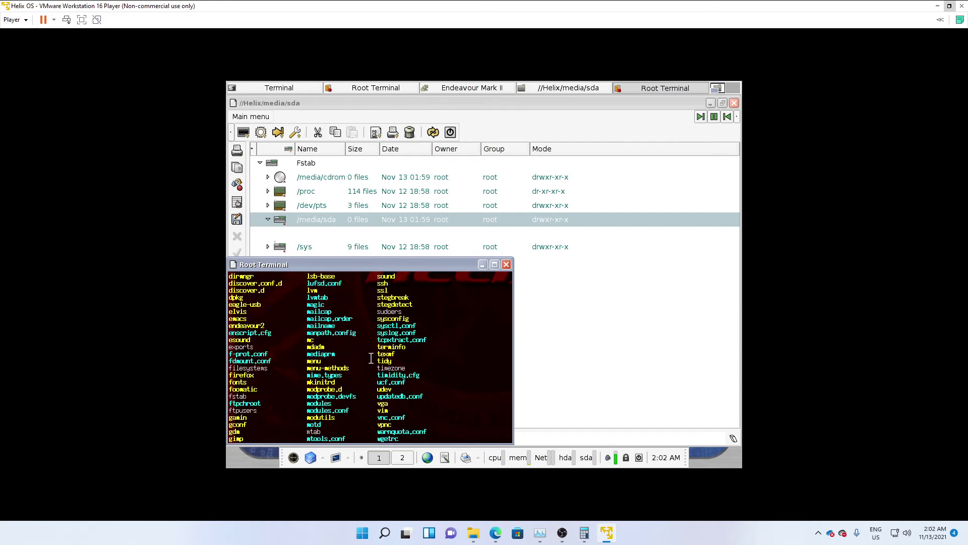
pyautogui.doubleClick(387, 355)
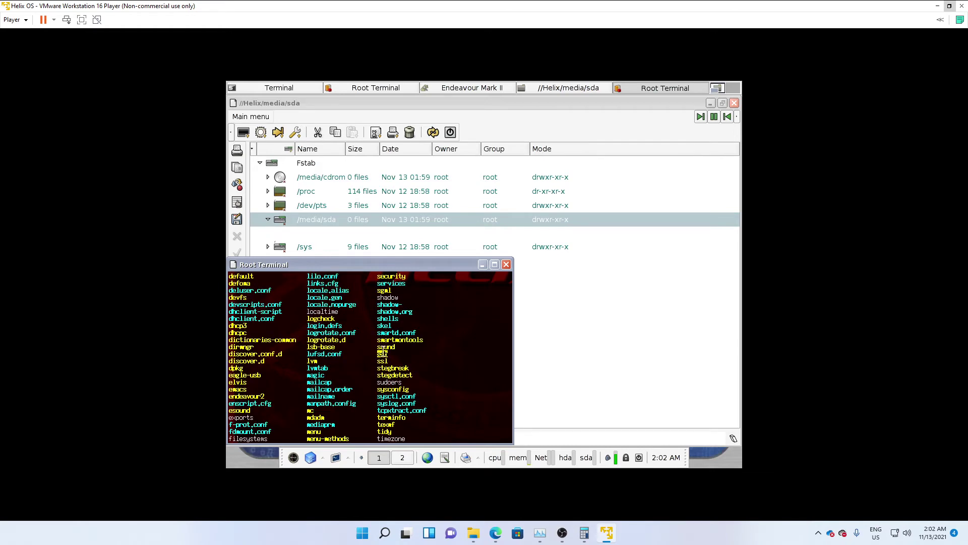
pyautogui.scroll(10, 383, 353)
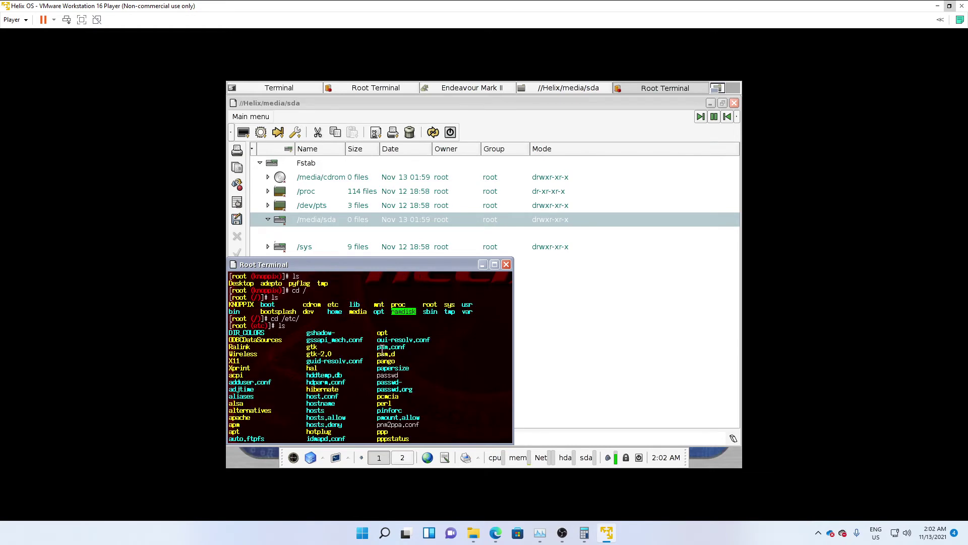
pyautogui.scroll(-15, 379, 348)
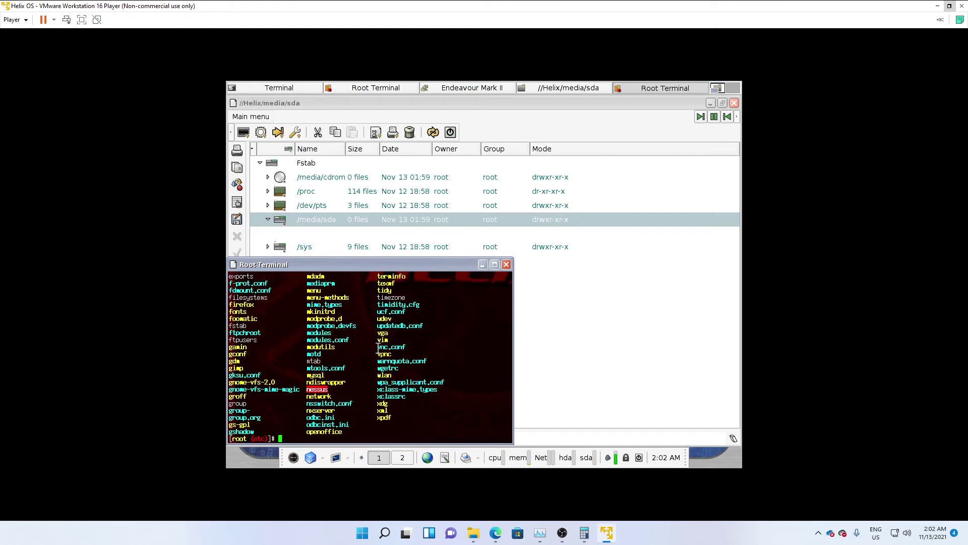
pyautogui.scroll(15, 374, 341)
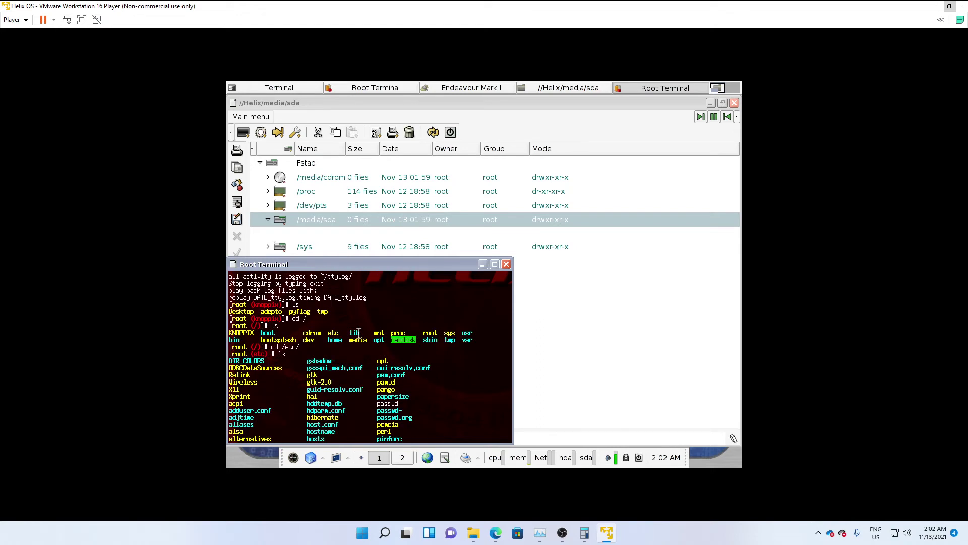
pyautogui.doubleClick(363, 341)
pyautogui.click(376, 344)
pyautogui.doubleClick(362, 340)
pyautogui.click(380, 333)
pyautogui.doubleClick(381, 333)
pyautogui.doubleClick(430, 333)
# Launch the Retriever forensics tool and reposition its window on the desktop.
pyautogui.click(293, 458)
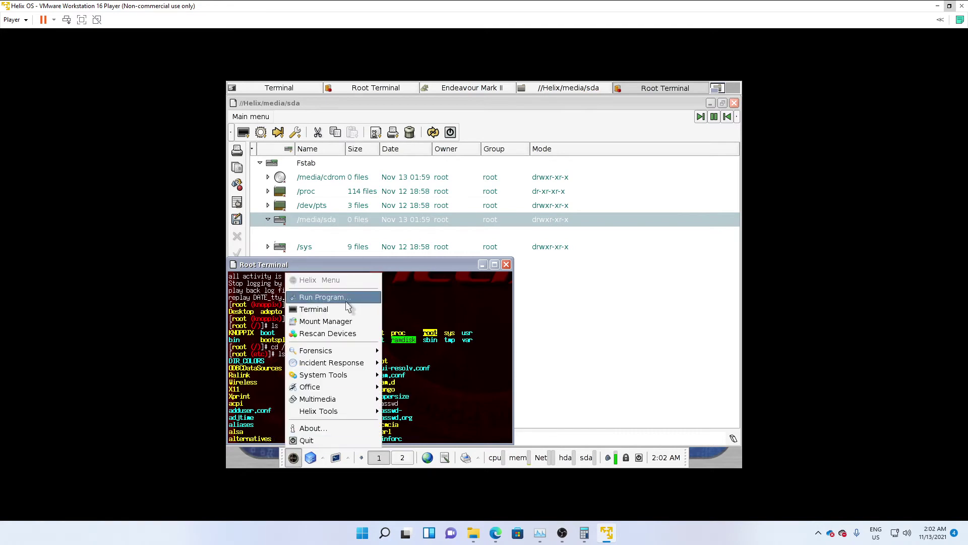
pyautogui.moveTo(363, 354)
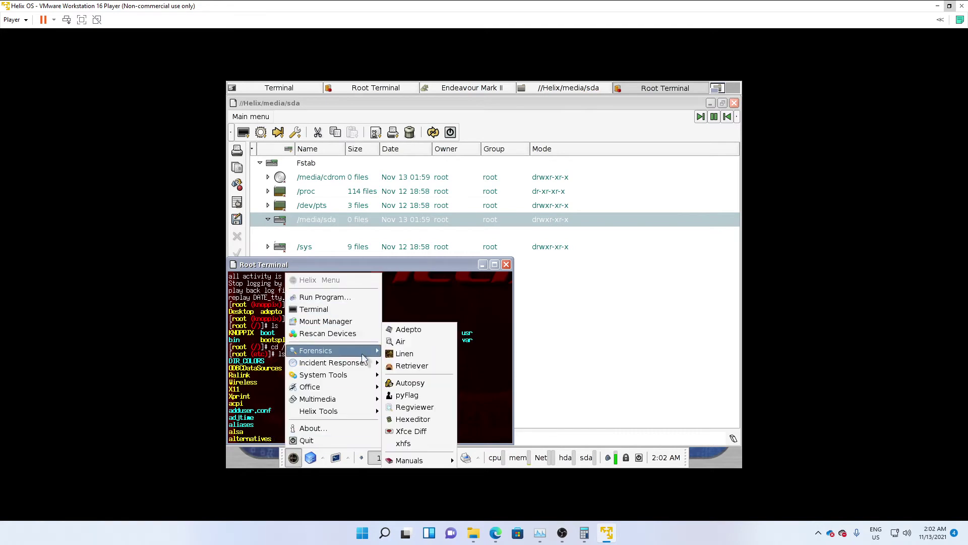
pyautogui.click(407, 366)
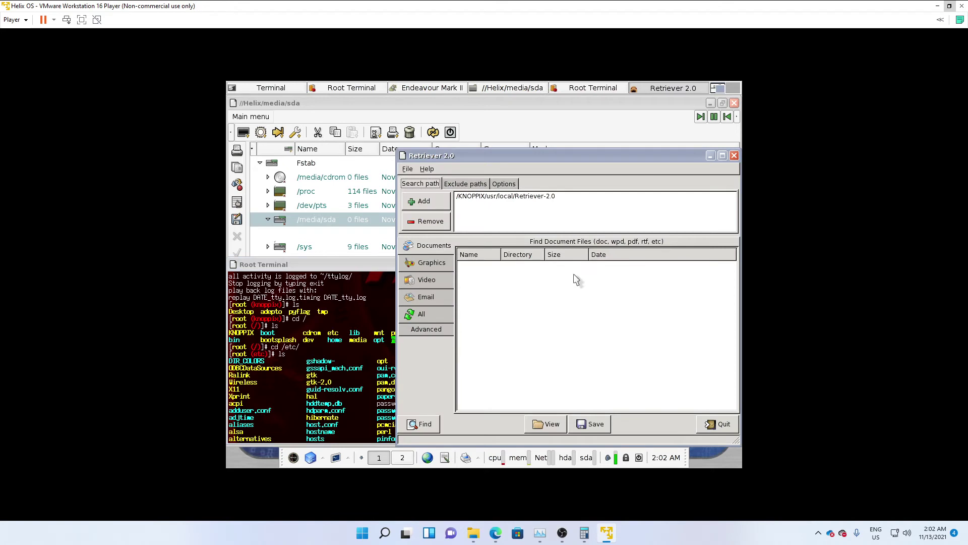
pyautogui.moveTo(471, 155); pyautogui.dragTo(403, 124)
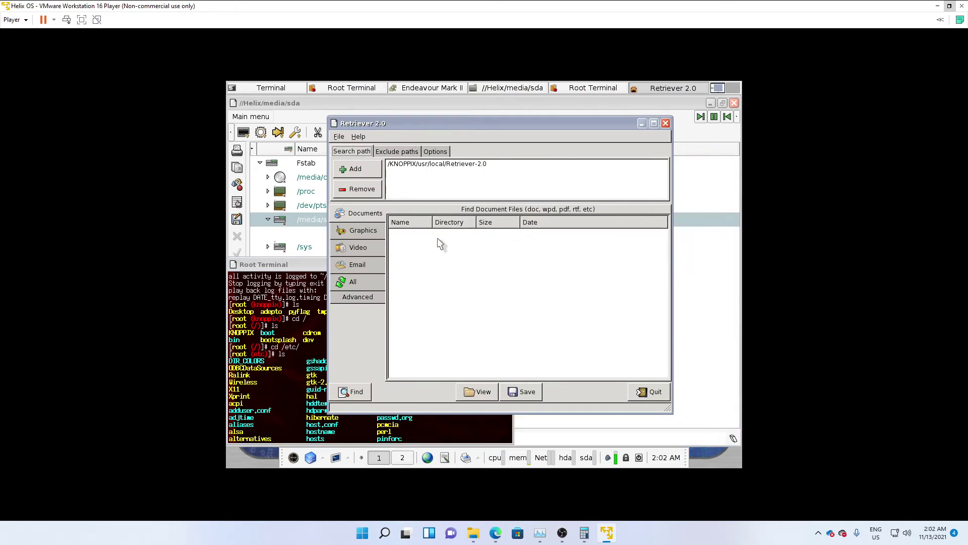
# View Retriever's dialog for adding a search path, dismiss it, and show the Video category.
pyautogui.click(377, 174)
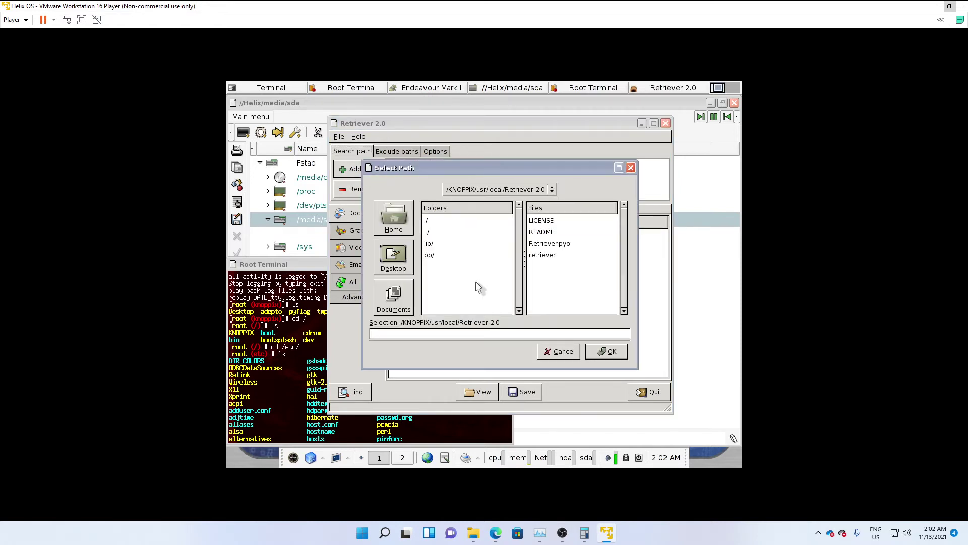
pyautogui.click(553, 351)
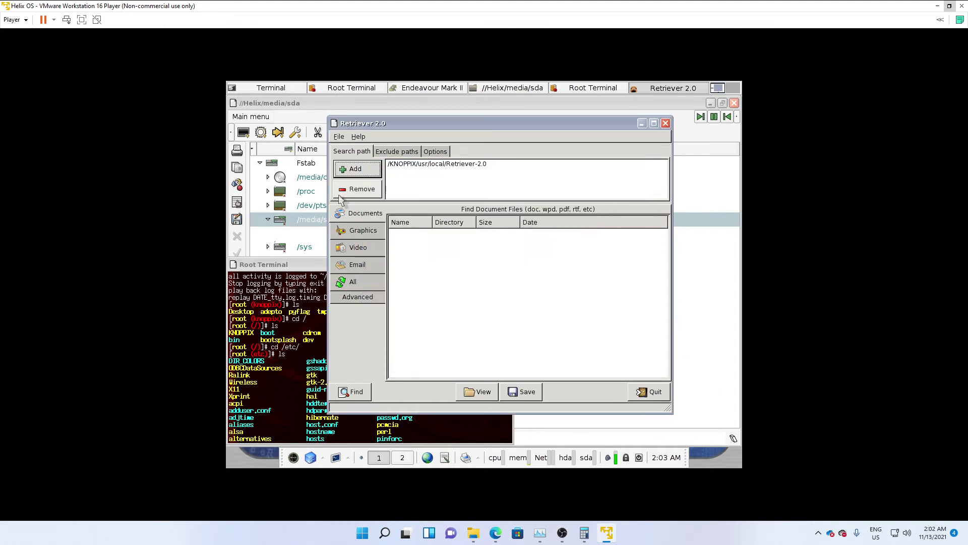
pyautogui.click(365, 248)
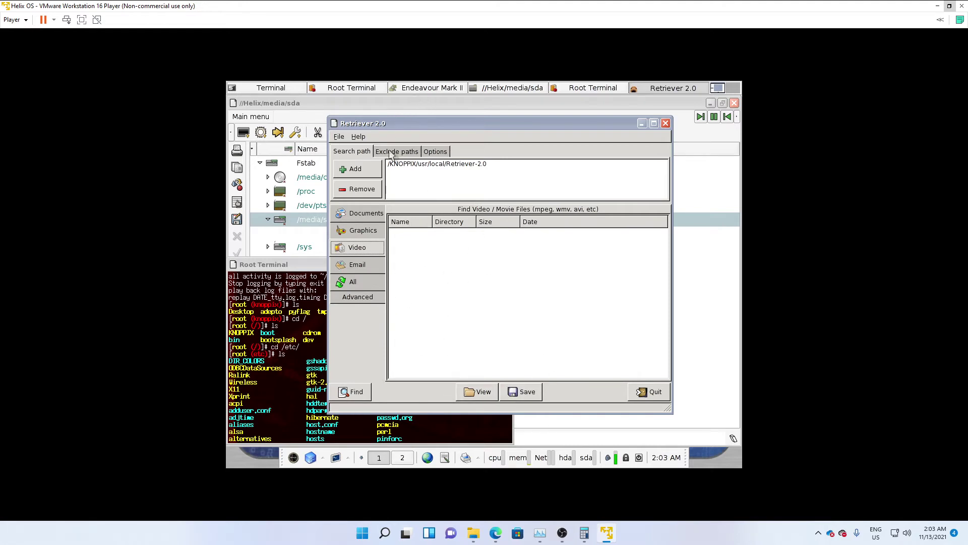
# Review Retriever's excluded paths, options and search path, and quit the tool.
pyautogui.click(406, 152)
pyautogui.scroll(-2, 428, 181)
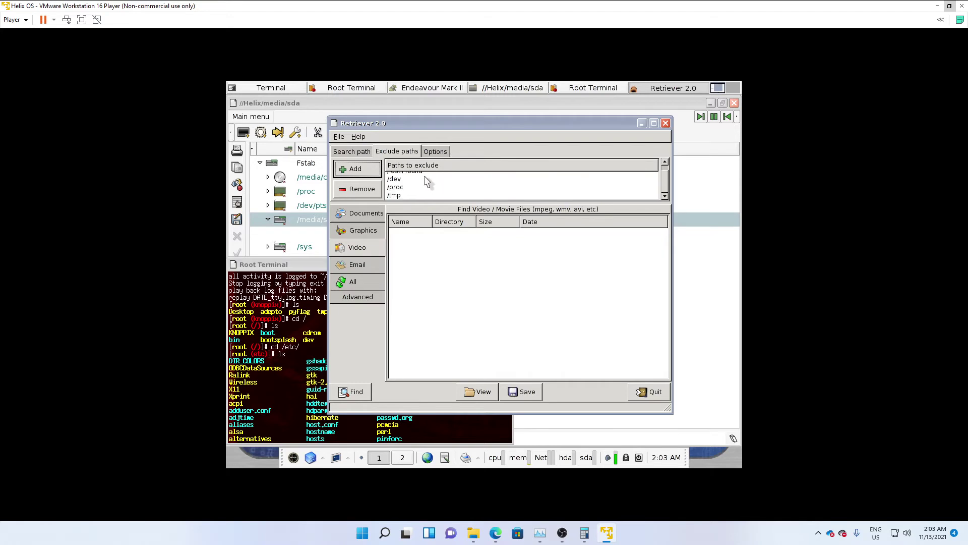
pyautogui.scroll(1, 427, 185)
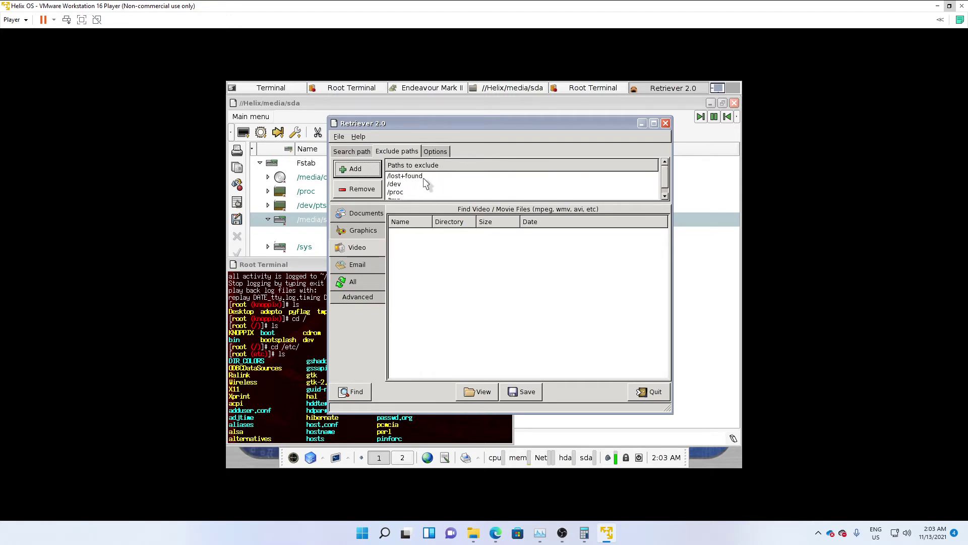
pyautogui.click(433, 152)
pyautogui.click(413, 152)
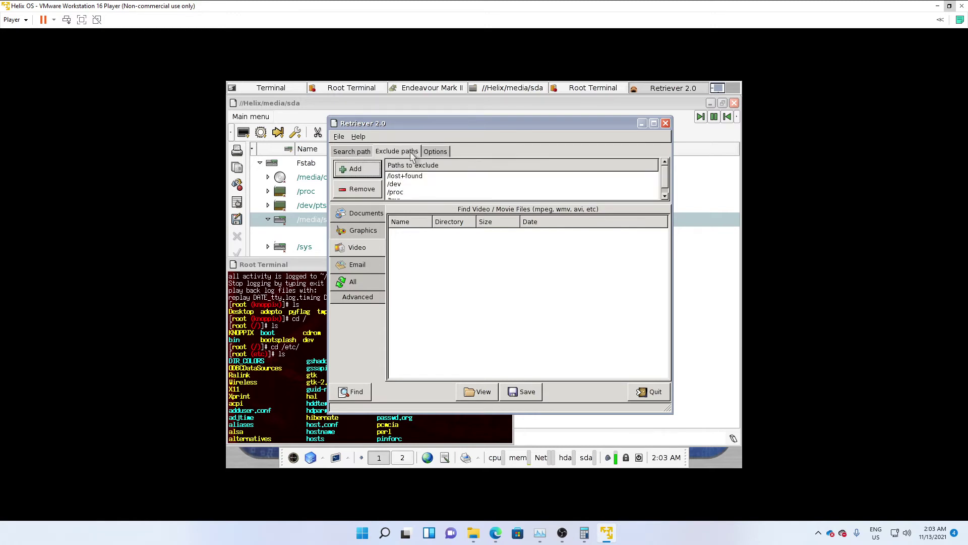
pyautogui.click(350, 151)
pyautogui.moveTo(376, 126); pyautogui.dragTo(392, 129)
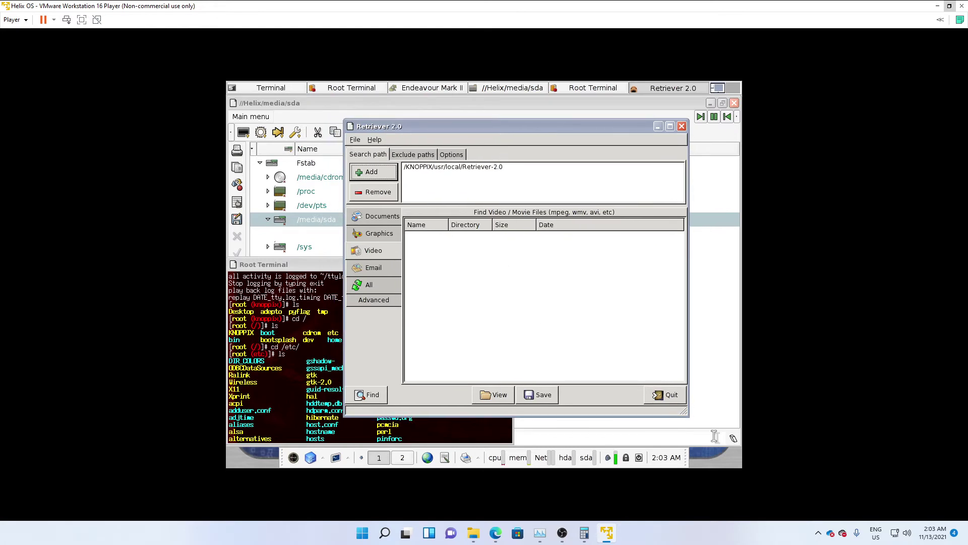
pyautogui.click(665, 395)
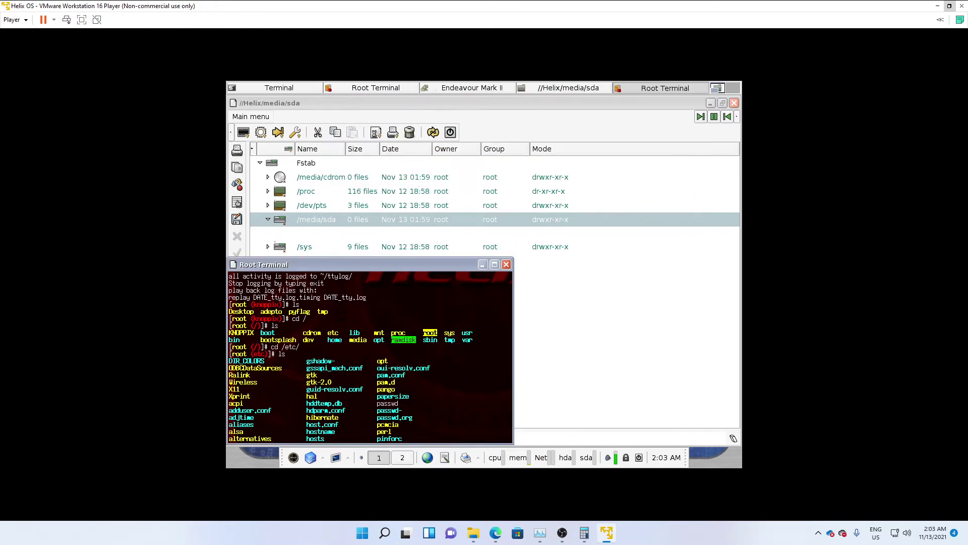
# Launch the Autopsy forensic browser from the Helix forensics tools.
pyautogui.click(292, 458)
pyautogui.moveTo(363, 350)
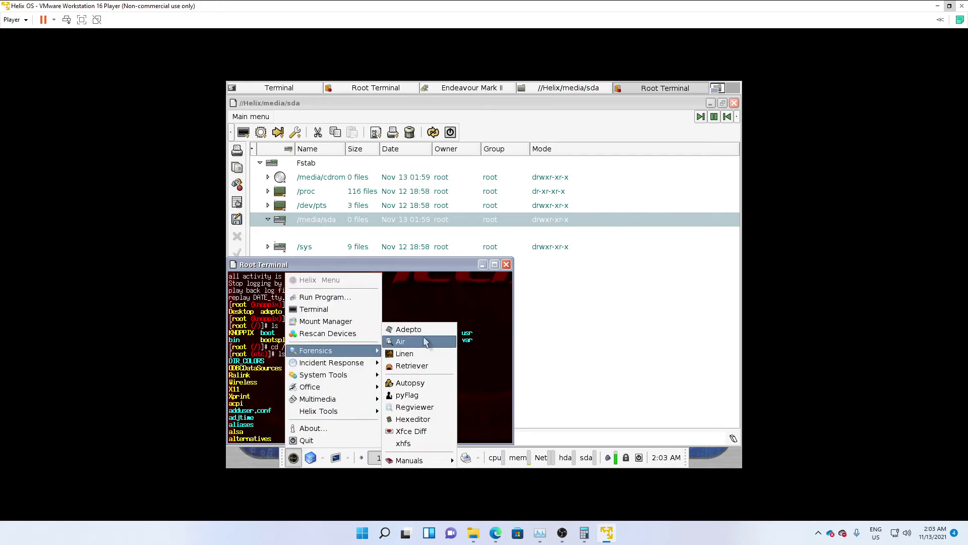
pyautogui.click(425, 382)
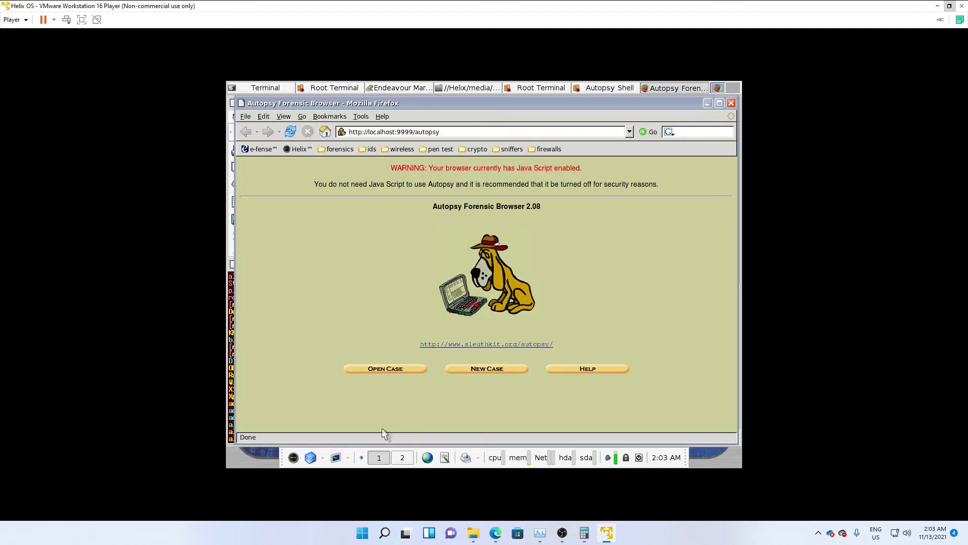
# Start a new Autopsy case named Testing Case, continuing past the unencrypted connection warning.
pyautogui.click(389, 369)
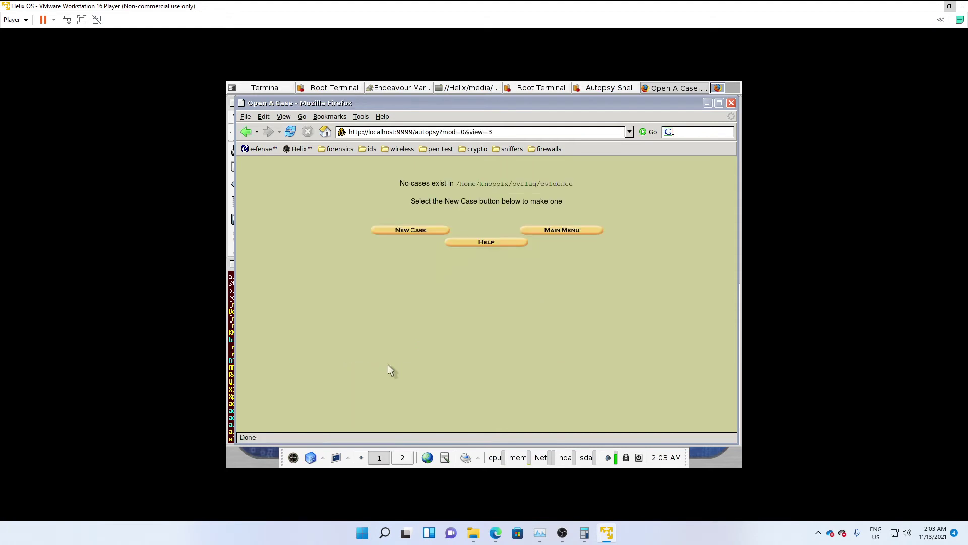
pyautogui.click(414, 233)
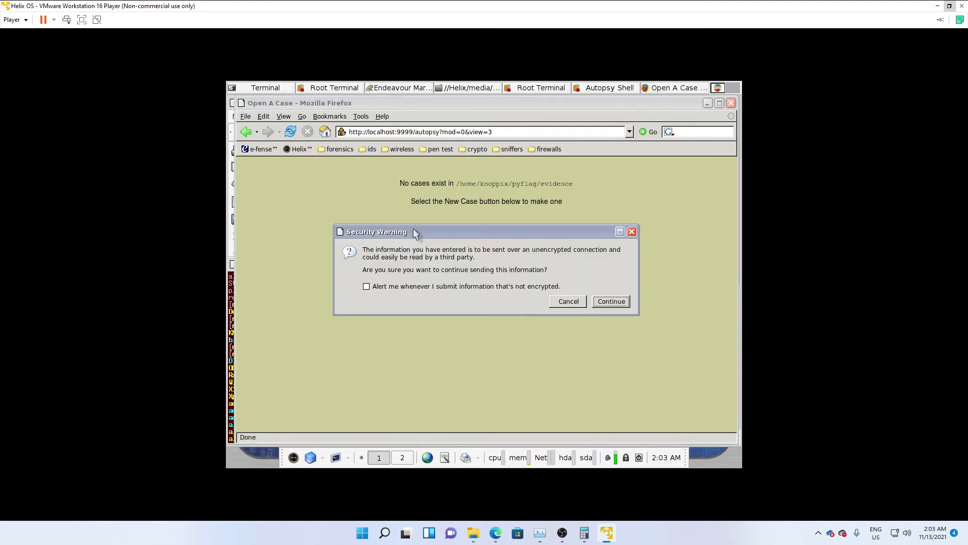
pyautogui.click(598, 299)
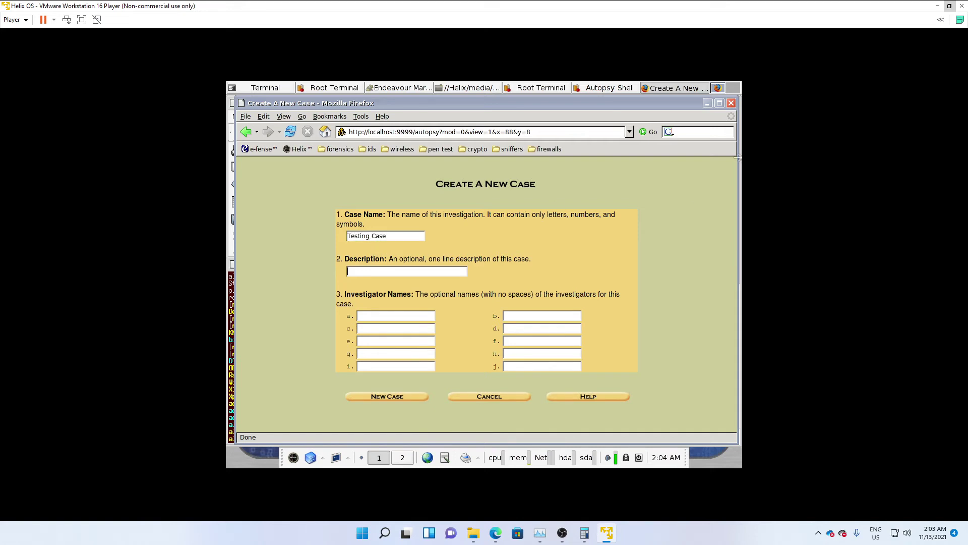
# Set the case description to "This is for testing purpose" and enter the first investigator's name.
pyautogui.write('This is te')
pyautogui.press('BackSpace')
pyautogui.write('for testing purpose')
pyautogui.click(395, 315)
pyautogui.write('Arie Brainware')
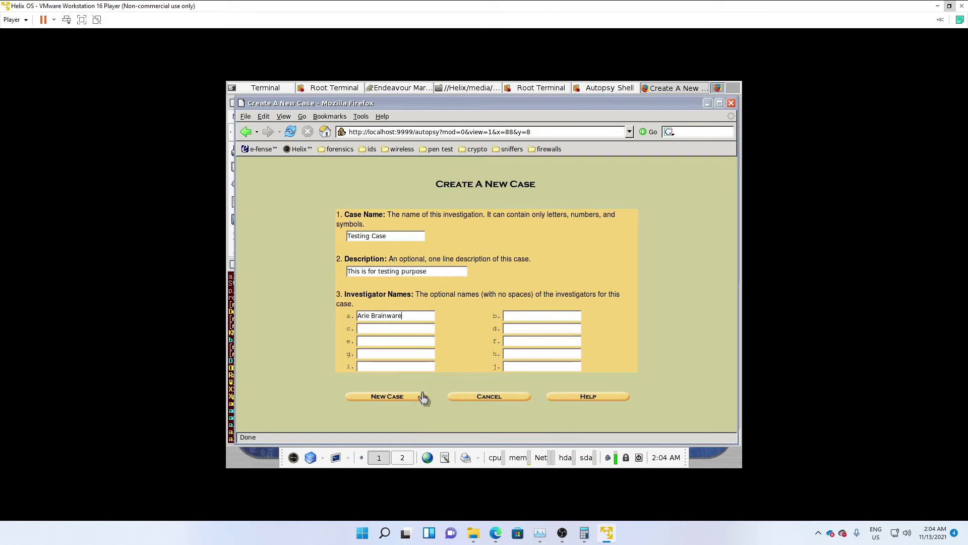
# Try to create the case under the name Testing Case, returning to the form after each attempt.
pyautogui.click(423, 397)
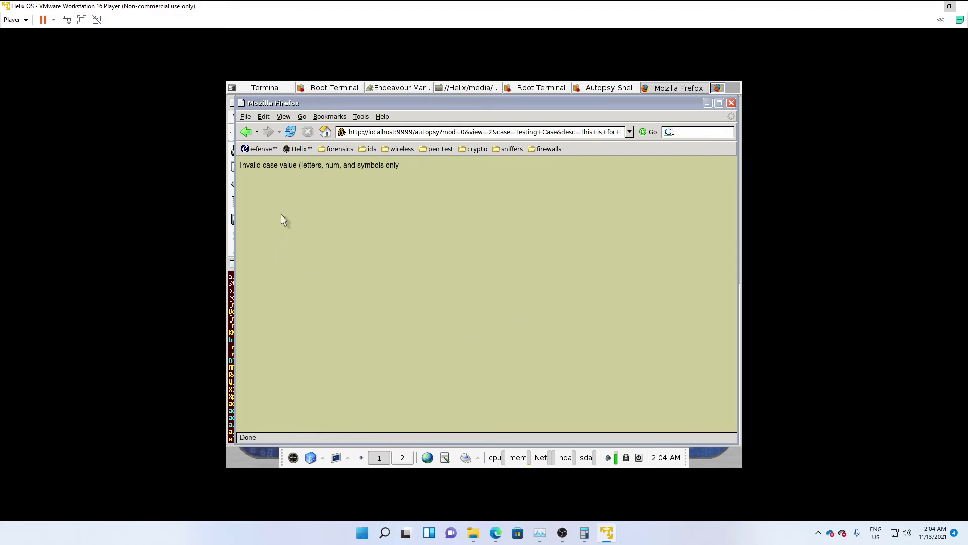
pyautogui.click(247, 132)
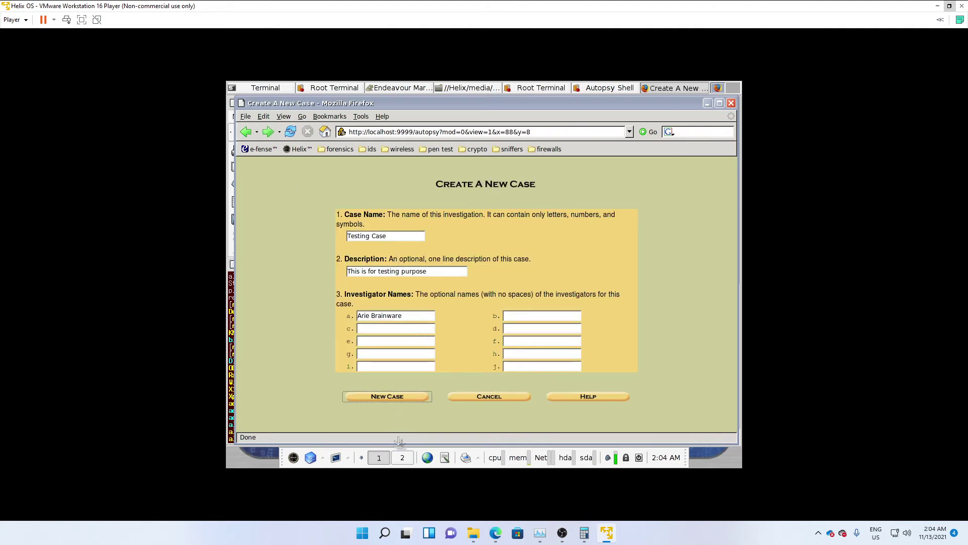
pyautogui.click(381, 399)
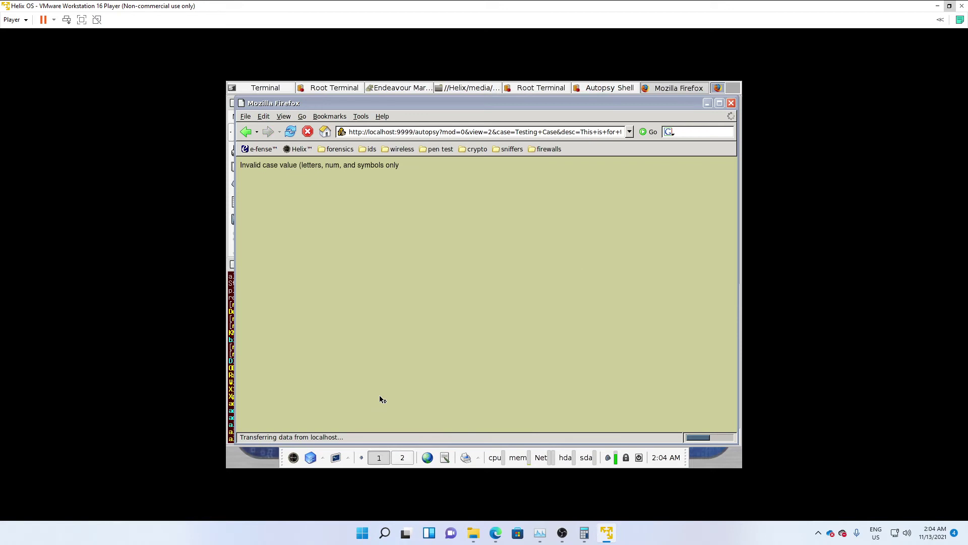
pyautogui.click(246, 134)
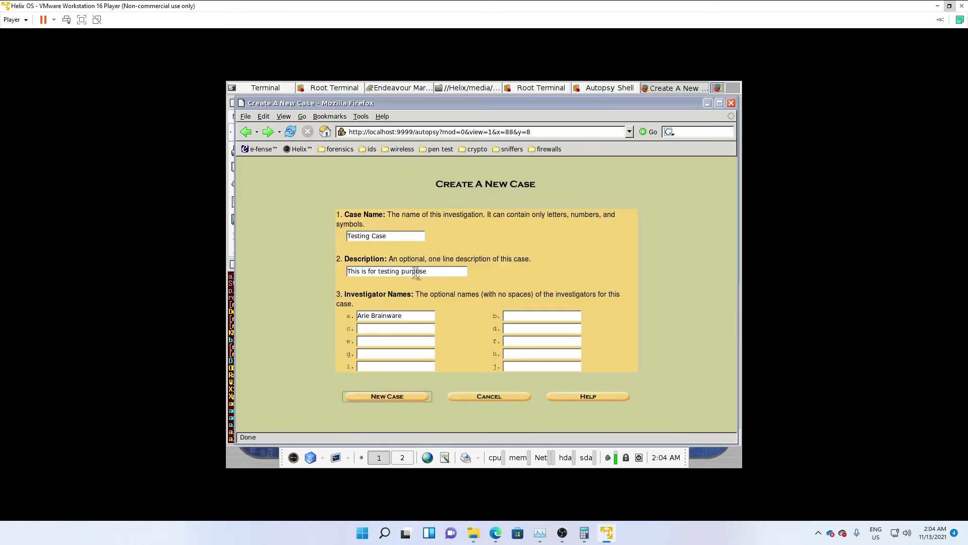
# Create the case under the name Testing and open the form for adding a host to it.
pyautogui.click(388, 236)
pyautogui.press('BackSpace')
pyautogui.press('BackSpace')
pyautogui.press('BackSpace')
pyautogui.press('BackSpace')
pyautogui.press('BackSpace')
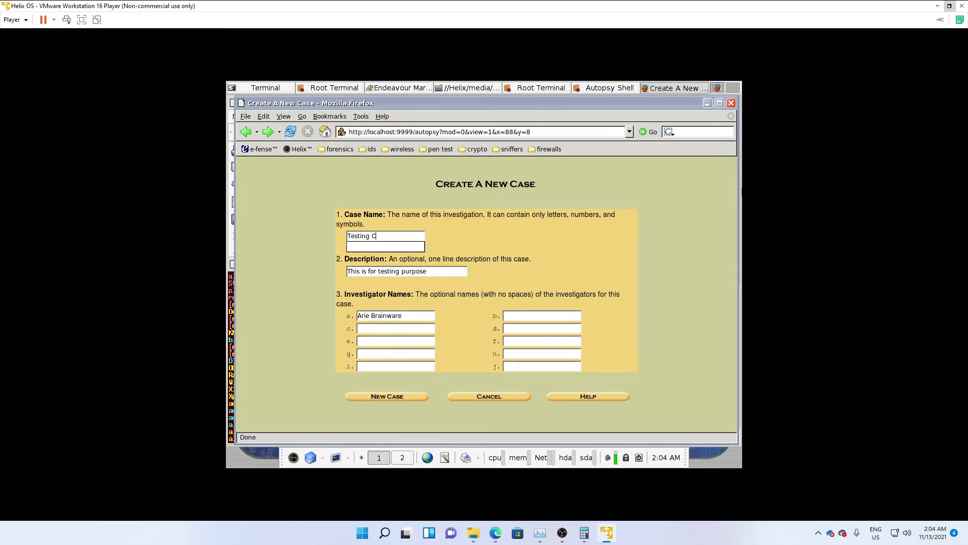
pyautogui.click(375, 394)
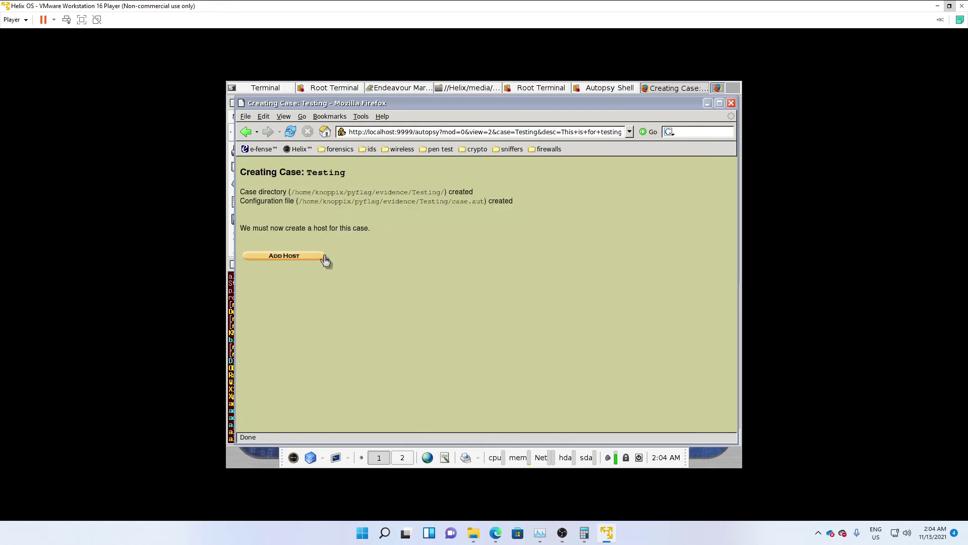
pyautogui.click(294, 256)
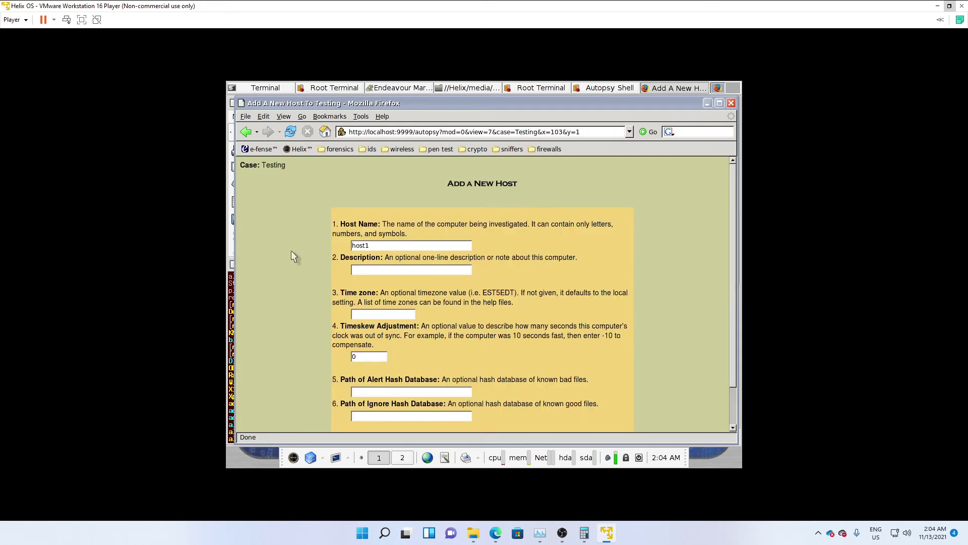
# Review the new host form and add host1 to the Testing case with the default settings.
pyautogui.scroll(-2, 477, 283)
pyautogui.scroll(2, 471, 277)
pyautogui.scroll(-2, 471, 272)
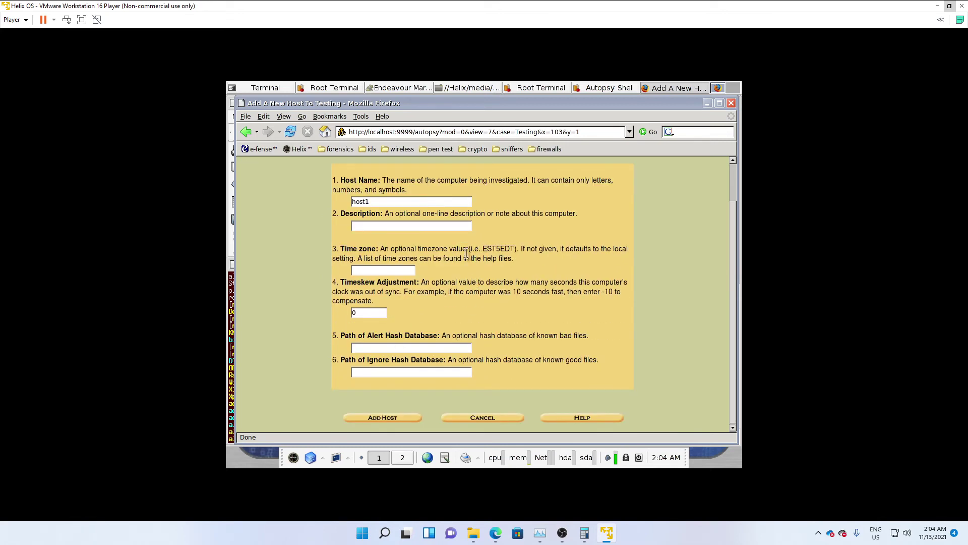
pyautogui.scroll(2, 469, 252)
pyautogui.scroll(-2, 495, 242)
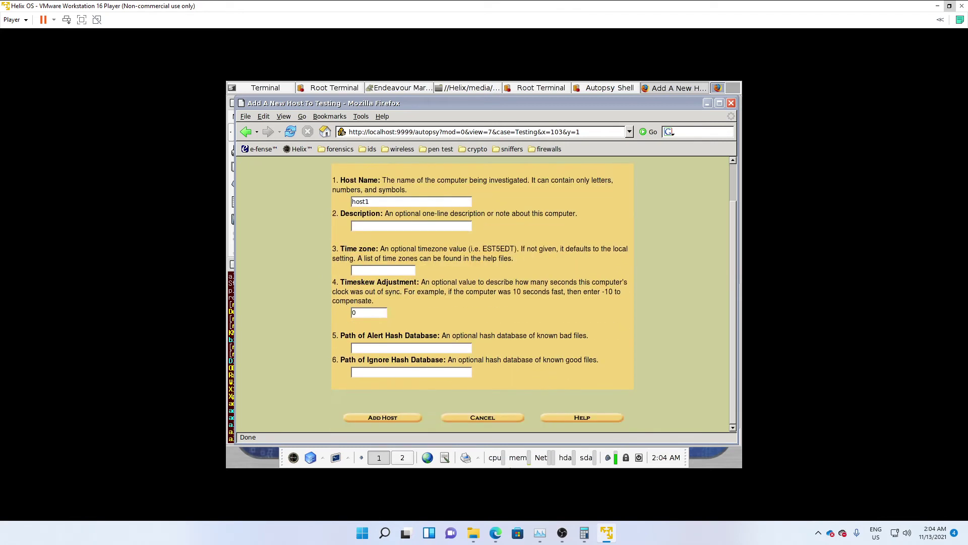
pyautogui.click(372, 419)
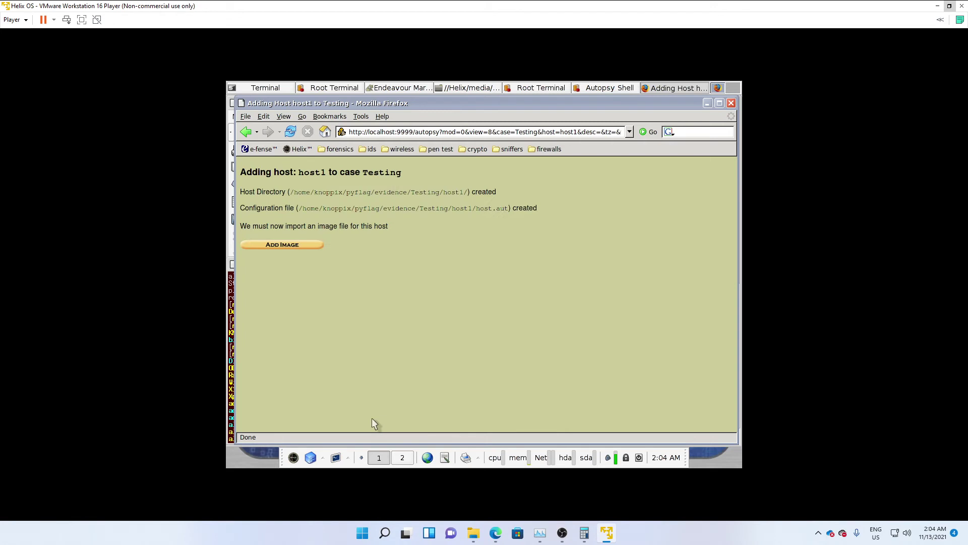
# View the form for adding an image file to host1, cancel it, and minimize the browser.
pyautogui.click(282, 245)
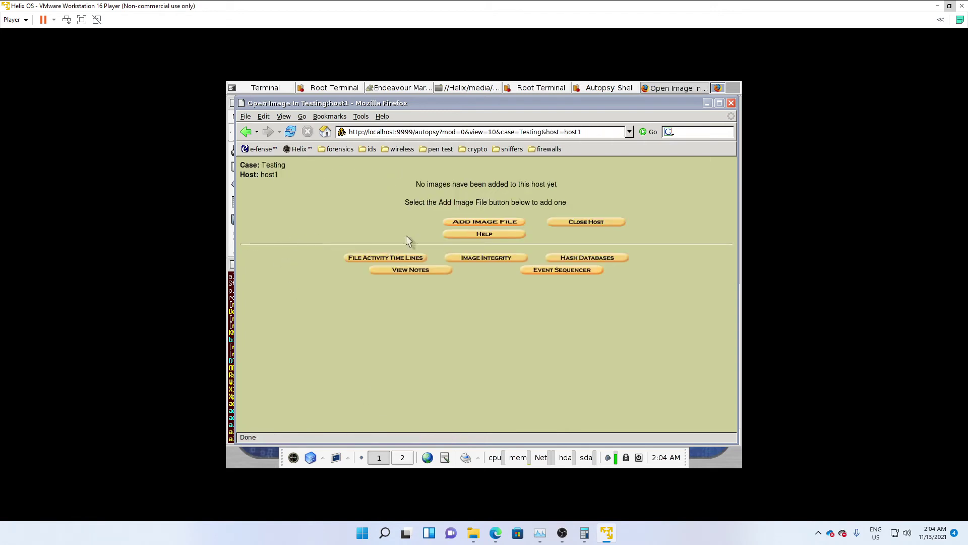
pyautogui.click(476, 223)
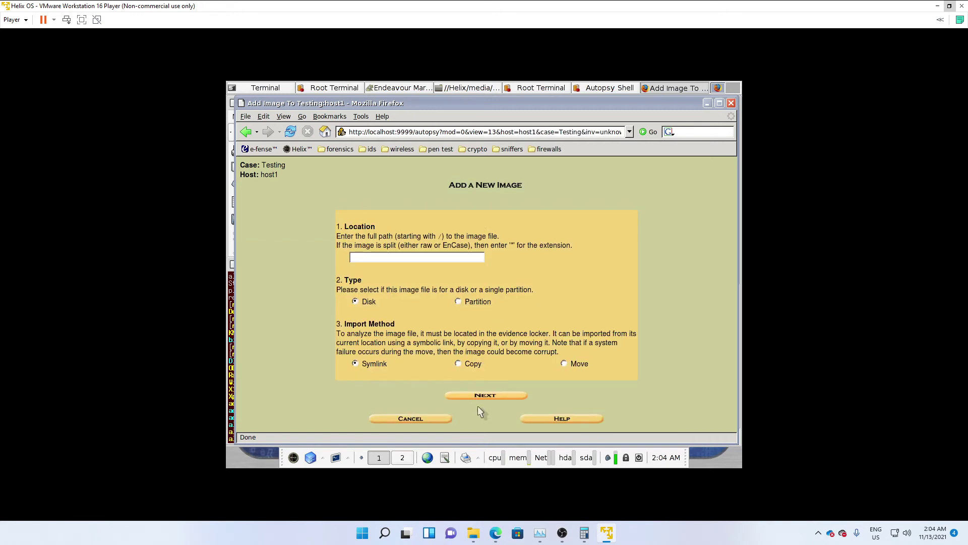
pyautogui.click(429, 416)
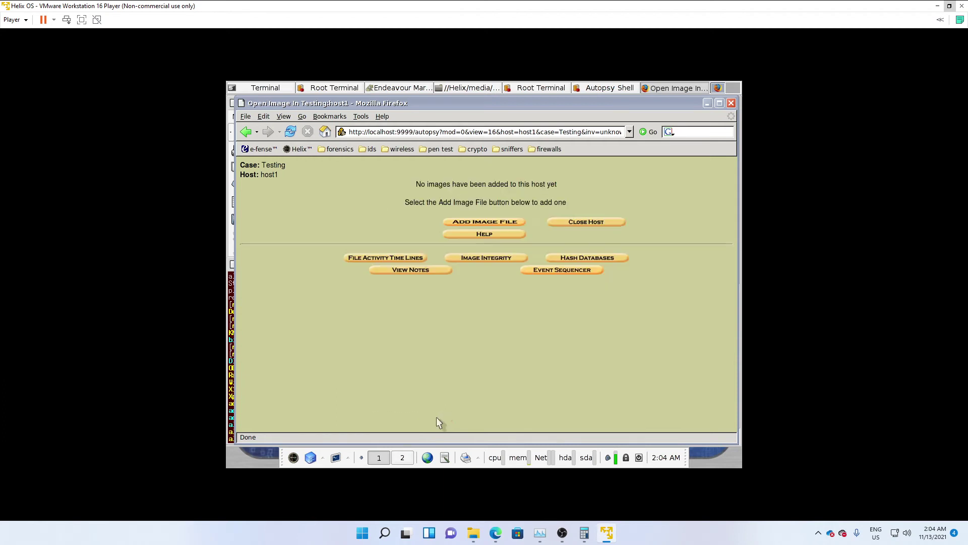
pyautogui.click(707, 104)
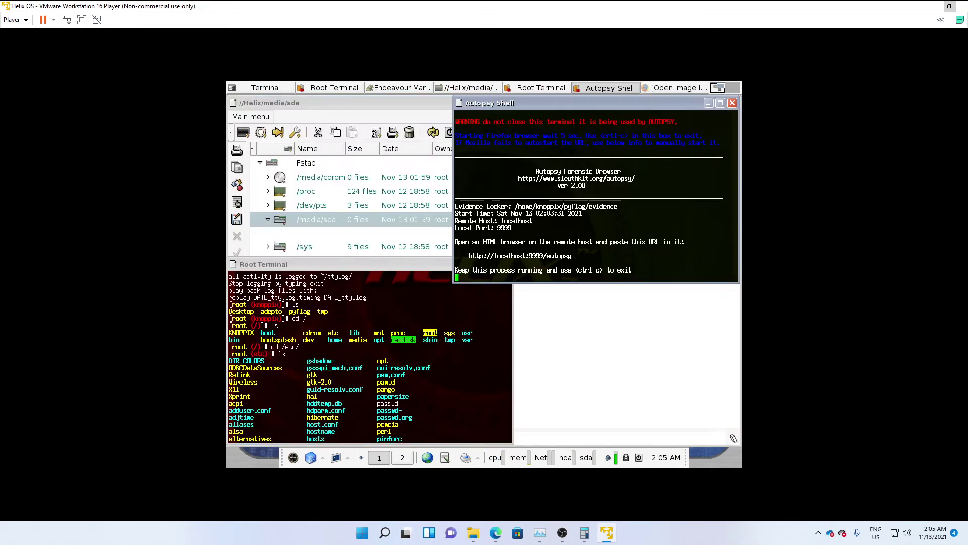
# Launch Regviewer from the Helix forensics tools and look at its registry import and export options.
pyautogui.click(293, 457)
pyautogui.moveTo(364, 353)
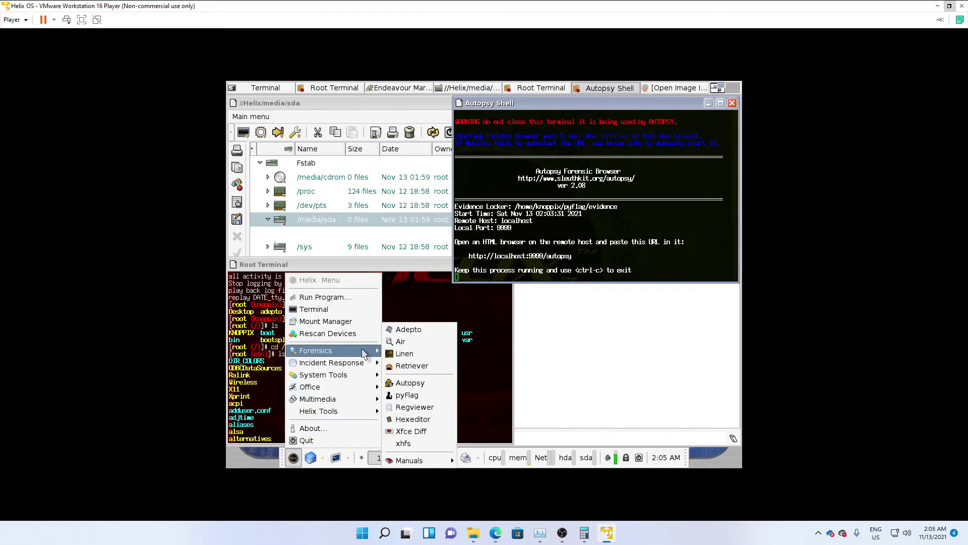
pyautogui.click(415, 409)
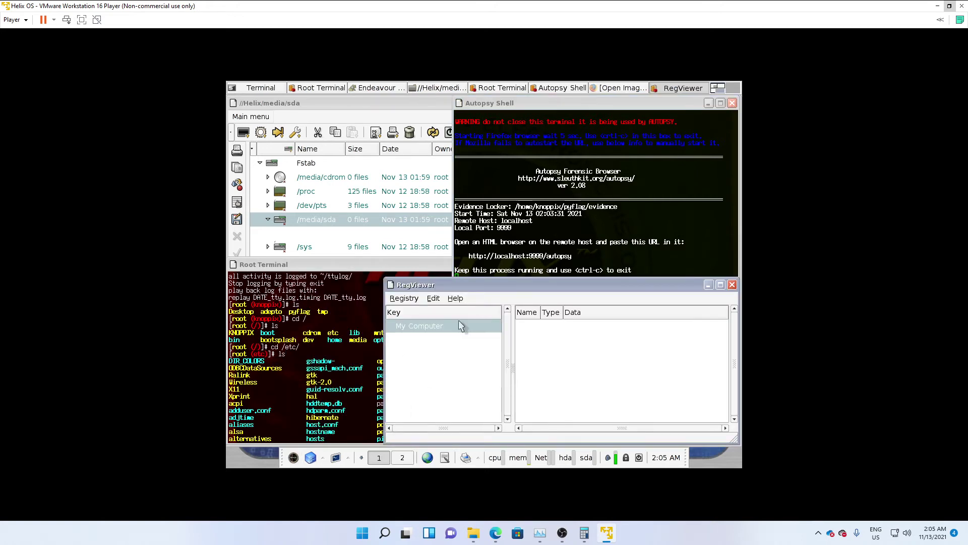
pyautogui.click(403, 298)
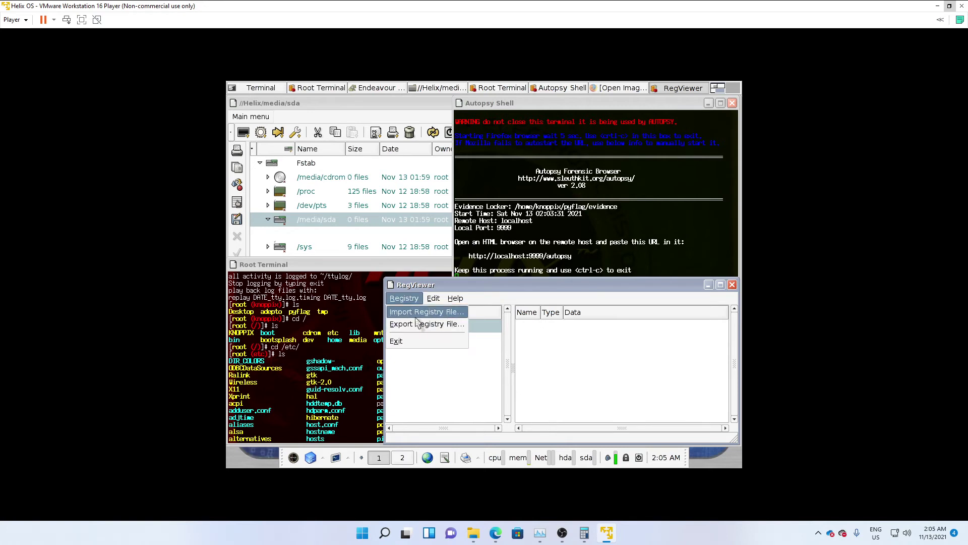
pyautogui.click(443, 380)
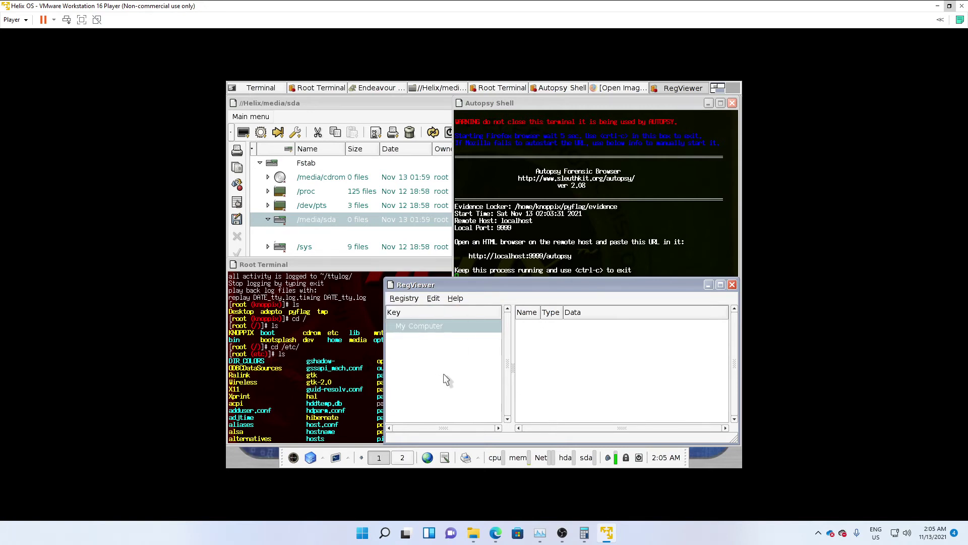
pyautogui.click(407, 299)
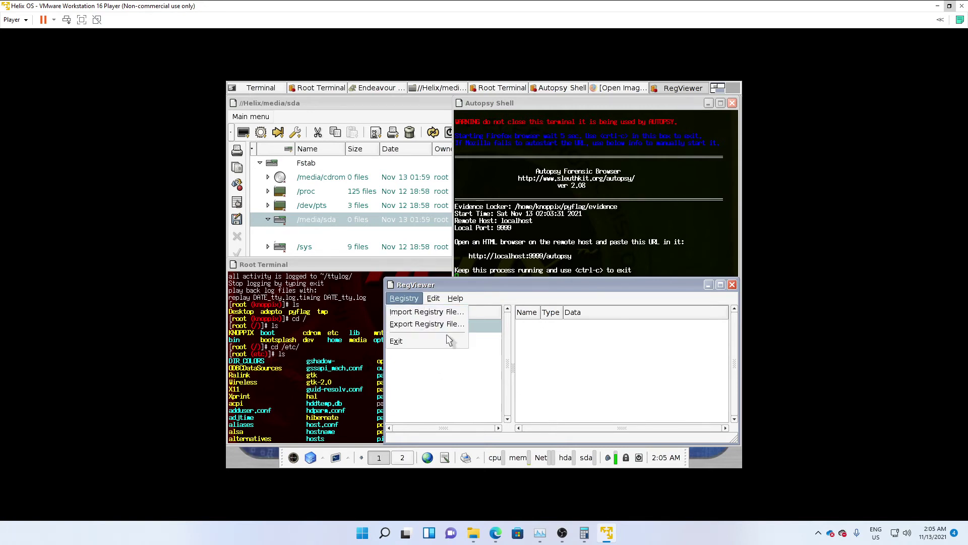
pyautogui.click(461, 378)
# Launch the Ethereal network analyzer from the incident response tools and reposition its window on the desktop.
pyautogui.click(295, 458)
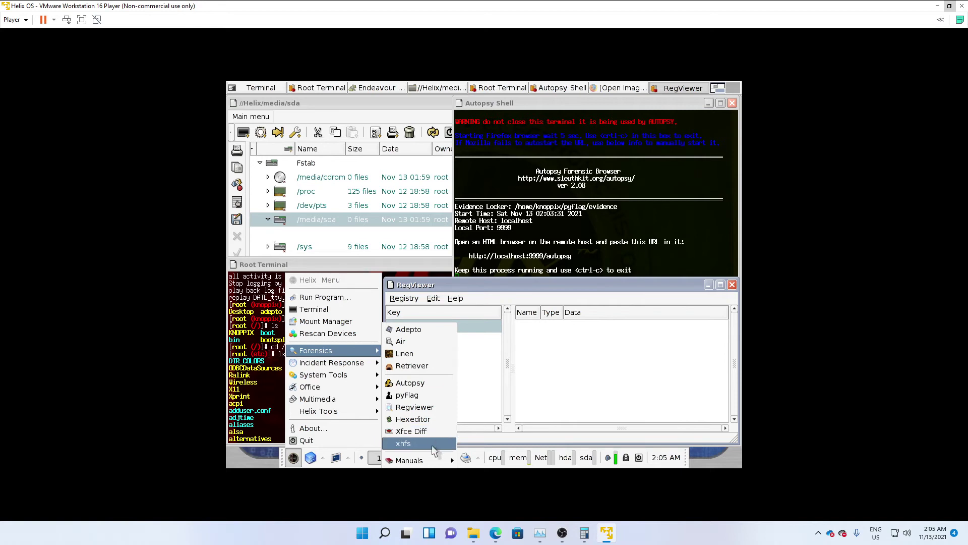
pyautogui.moveTo(426, 462)
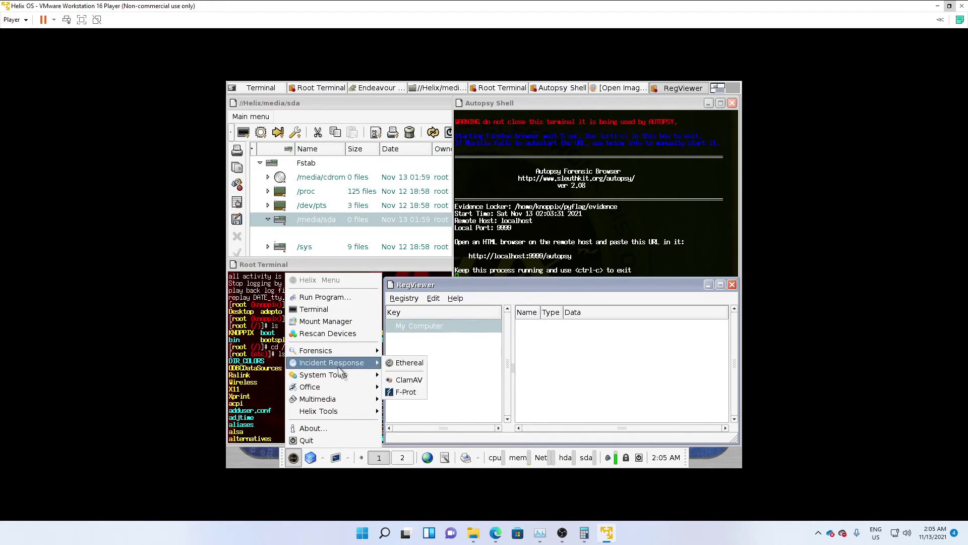
pyautogui.click(397, 364)
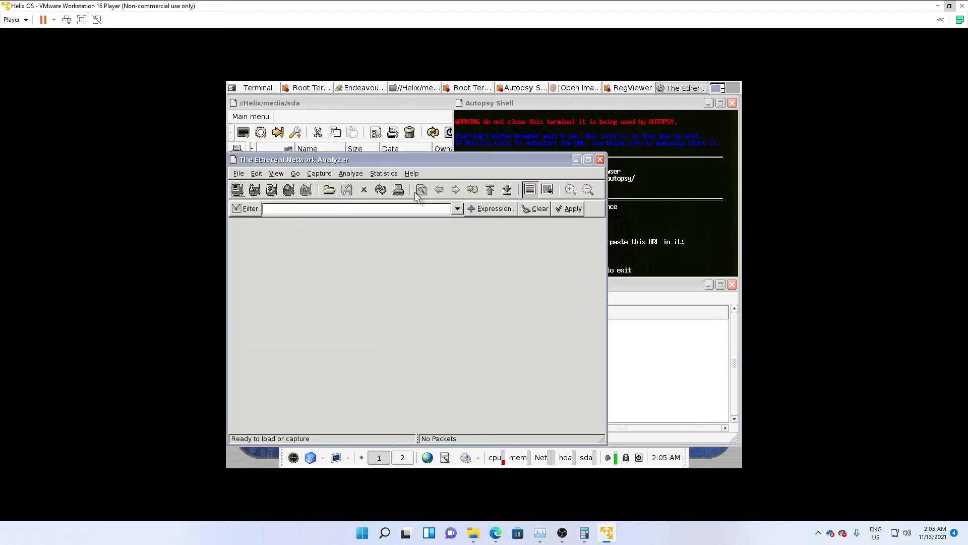
pyautogui.moveTo(403, 156); pyautogui.dragTo(496, 139)
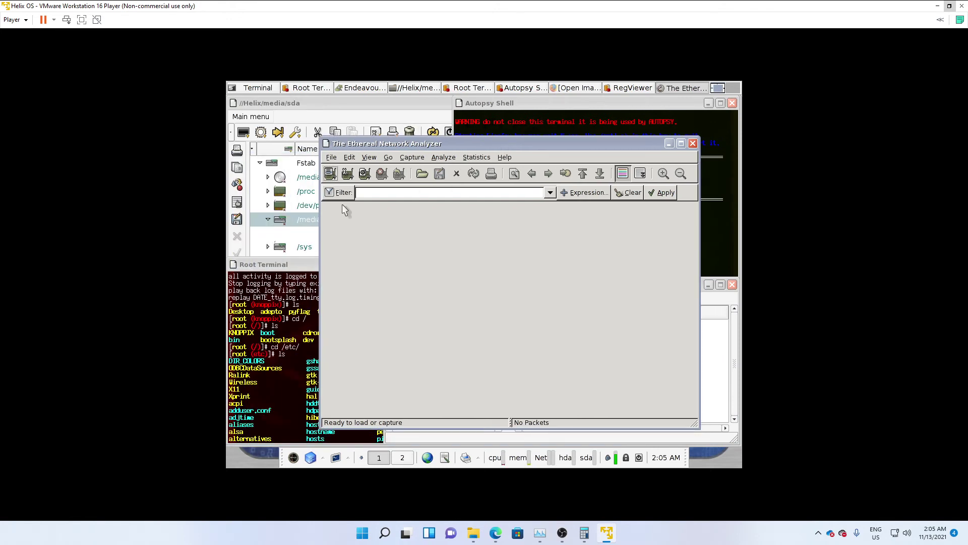
pyautogui.click(447, 196)
pyautogui.moveTo(652, 143); pyautogui.dragTo(580, 160)
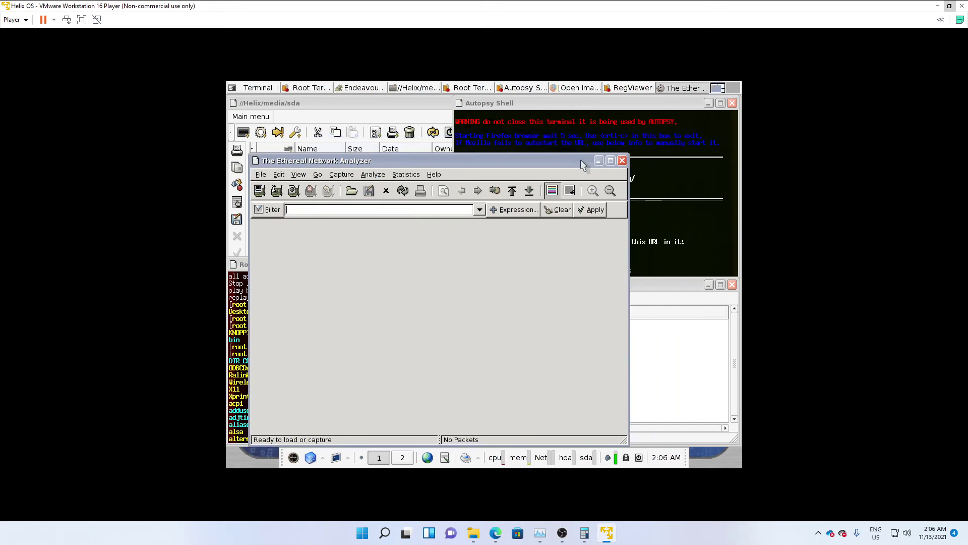
# Launch the QTParted partition tool from the Helix system tools and try to open Firewire View.
pyautogui.click(293, 458)
pyautogui.moveTo(369, 372)
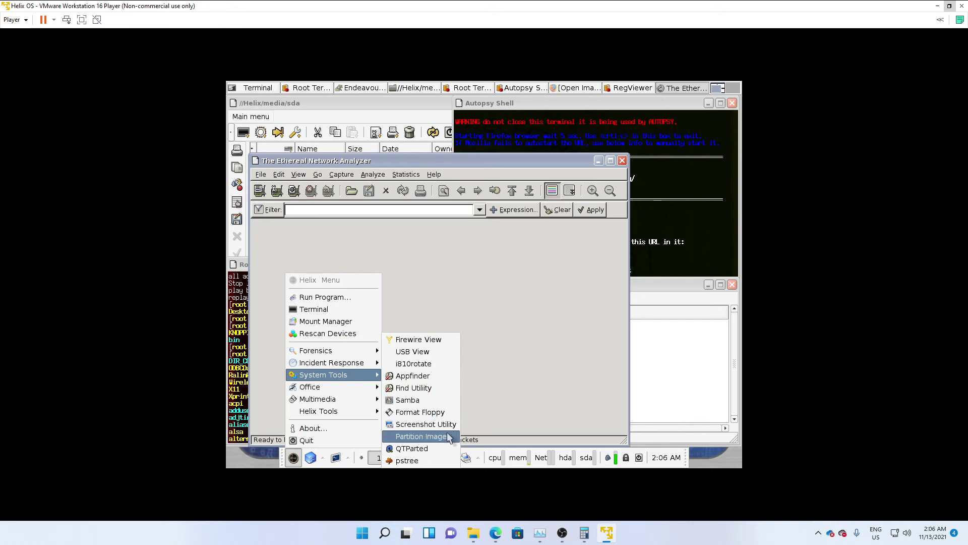
pyautogui.click(421, 453)
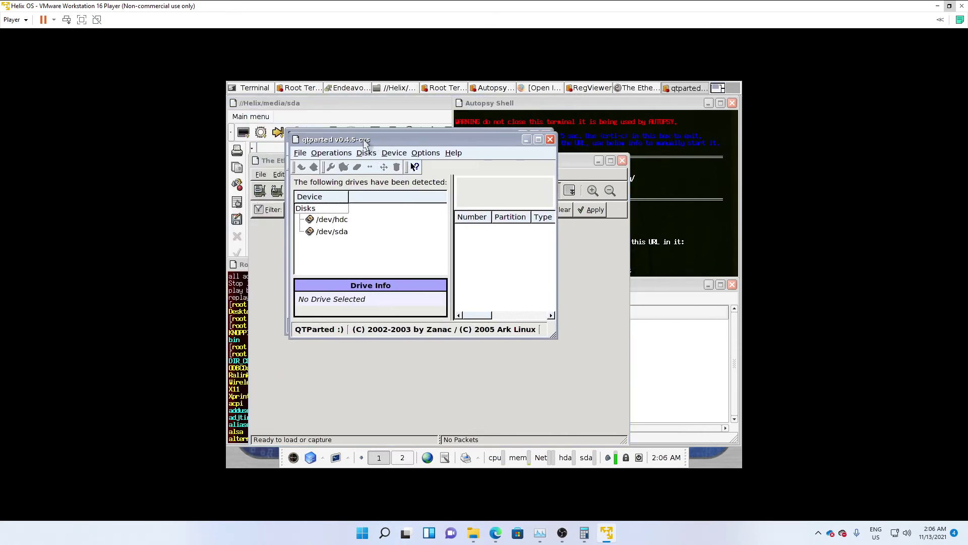
pyautogui.click(293, 458)
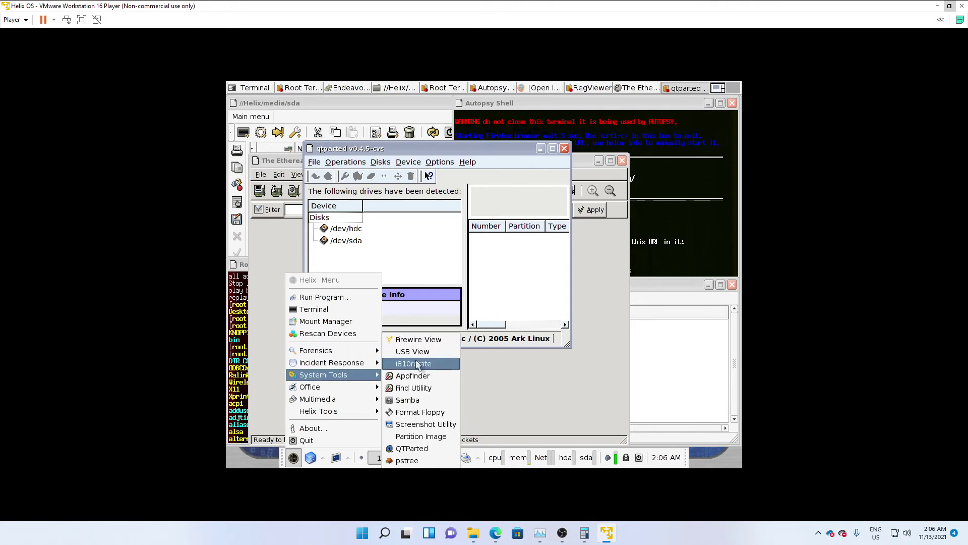
pyautogui.click(443, 343)
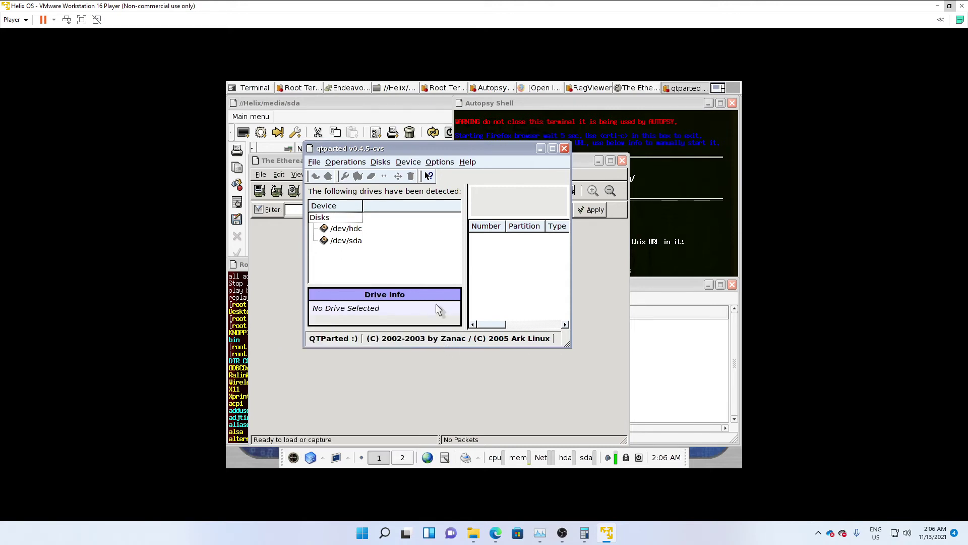
# Minimize the QTParted and Ethereal windows.
pyautogui.click(588, 163)
pyautogui.click(538, 148)
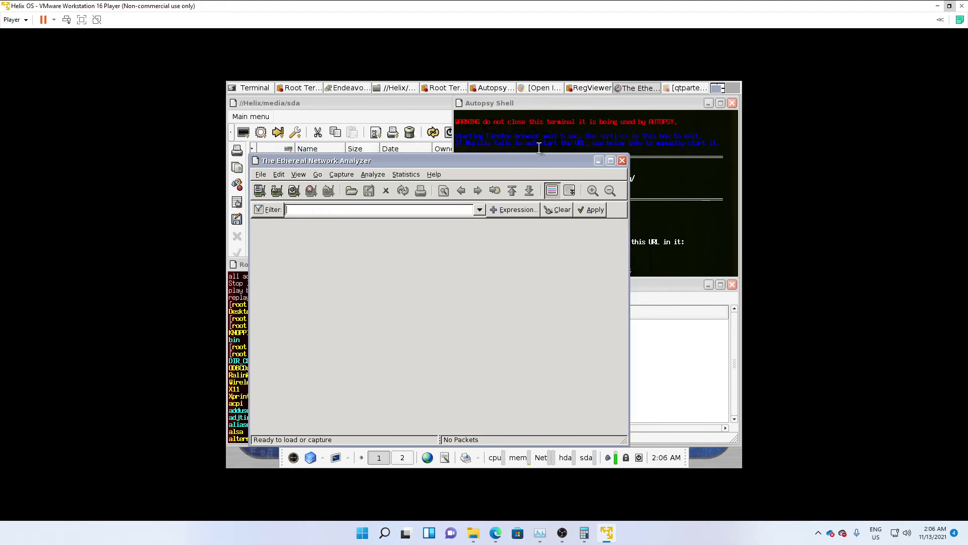
pyautogui.click(599, 161)
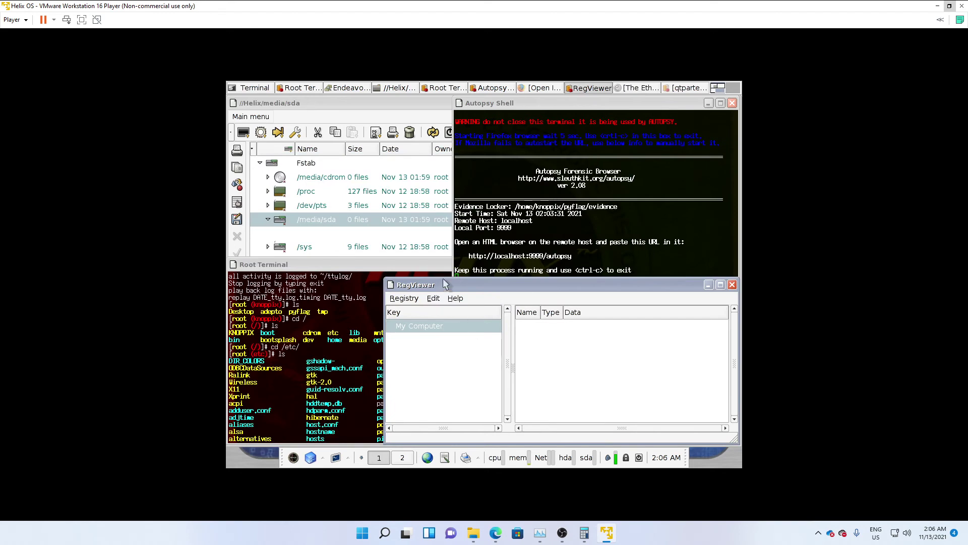
# Close the RegViewer, Helix media/sda file manager and Endeavour Mark II windows.
pyautogui.click(732, 285)
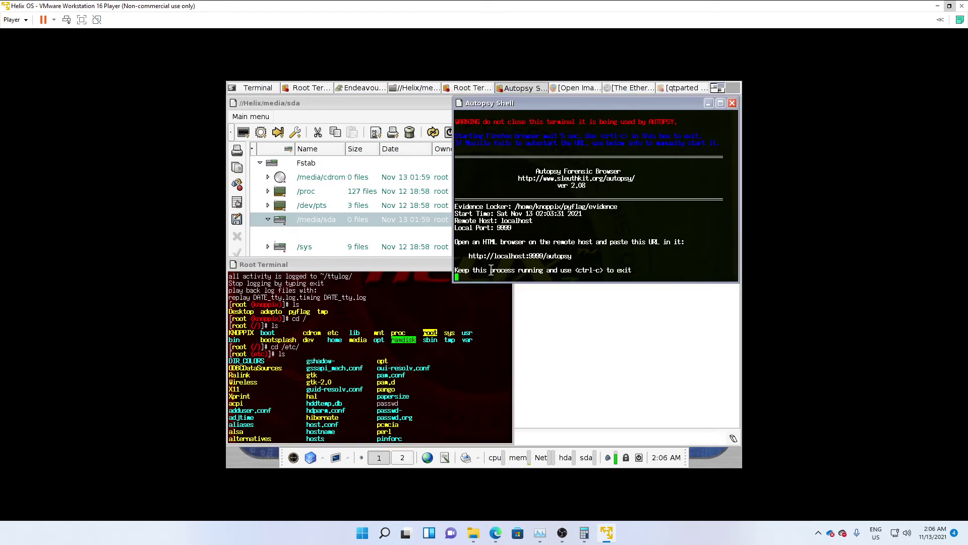
pyautogui.hotkey('alt', 'F10')
pyautogui.click(734, 103)
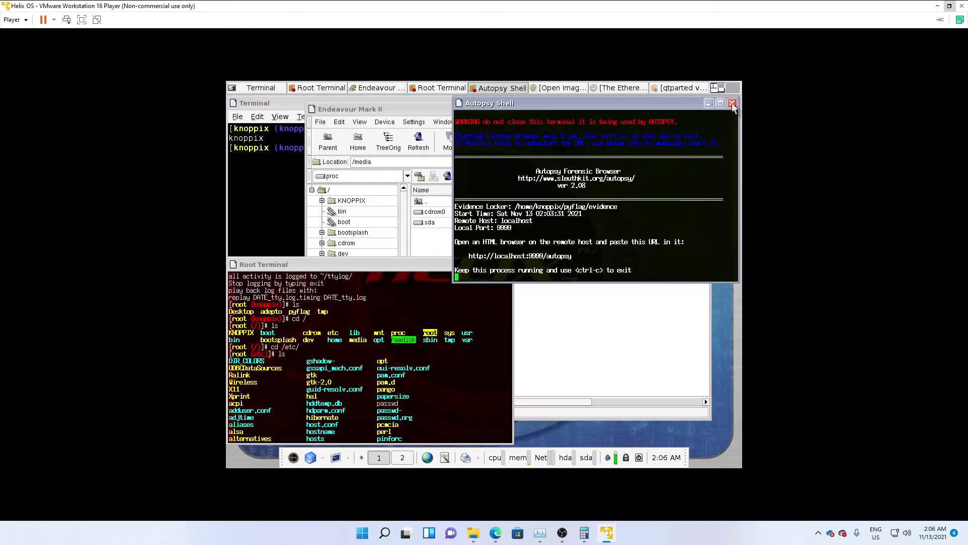
pyautogui.click(625, 339)
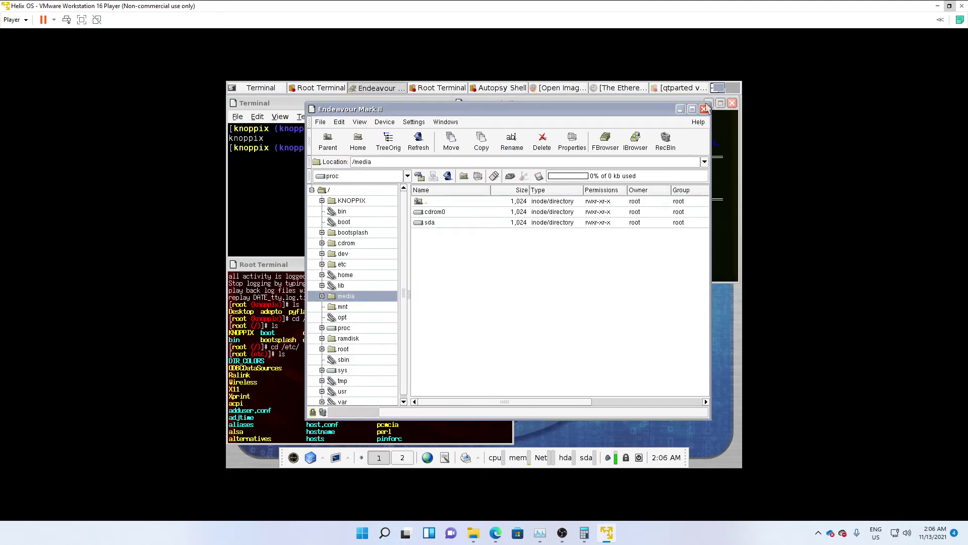
pyautogui.click(704, 109)
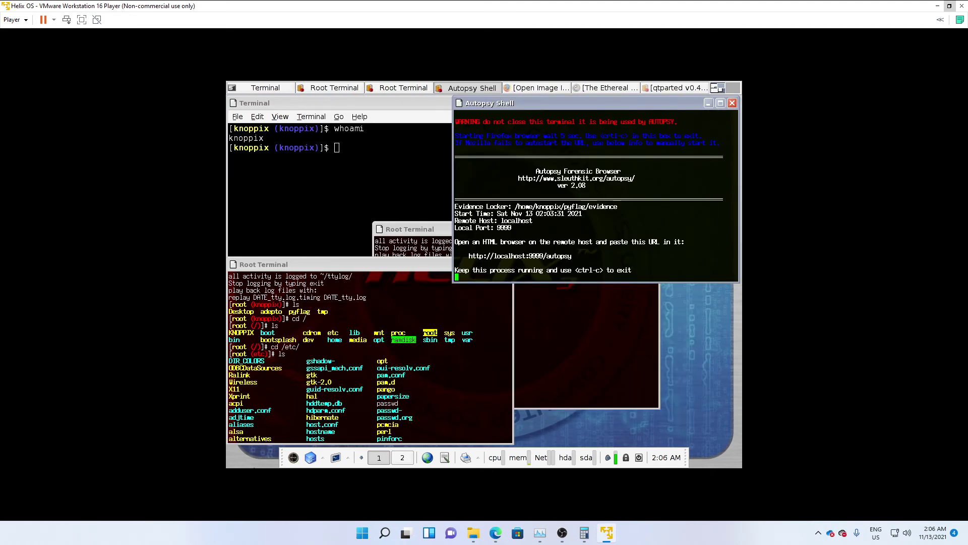
# Launch USB View from the Helix system tools.
pyautogui.click(294, 458)
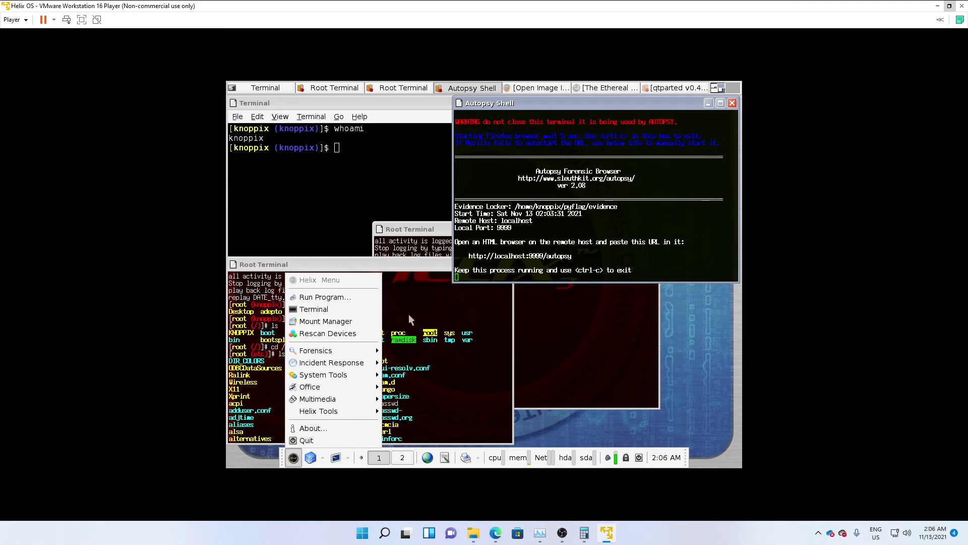
pyautogui.moveTo(353, 374)
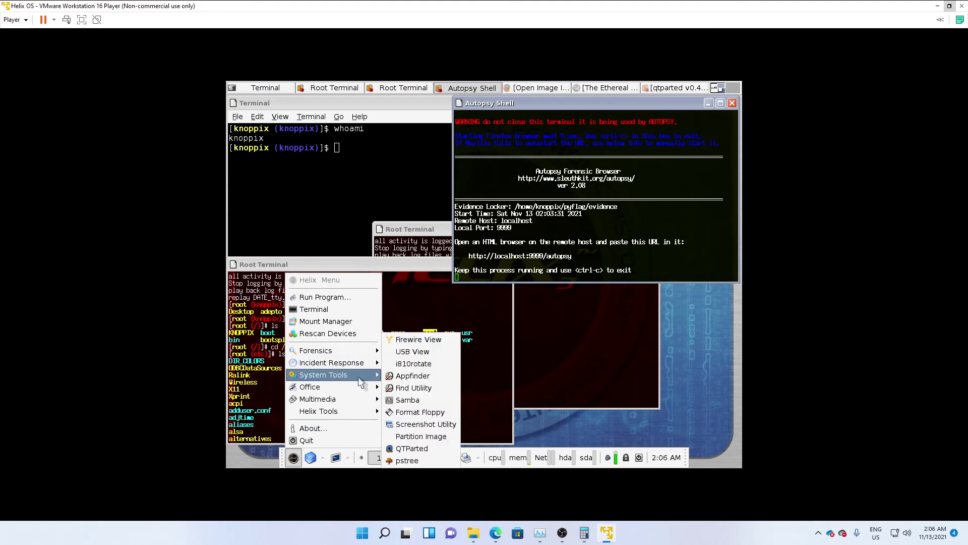
pyautogui.click(427, 352)
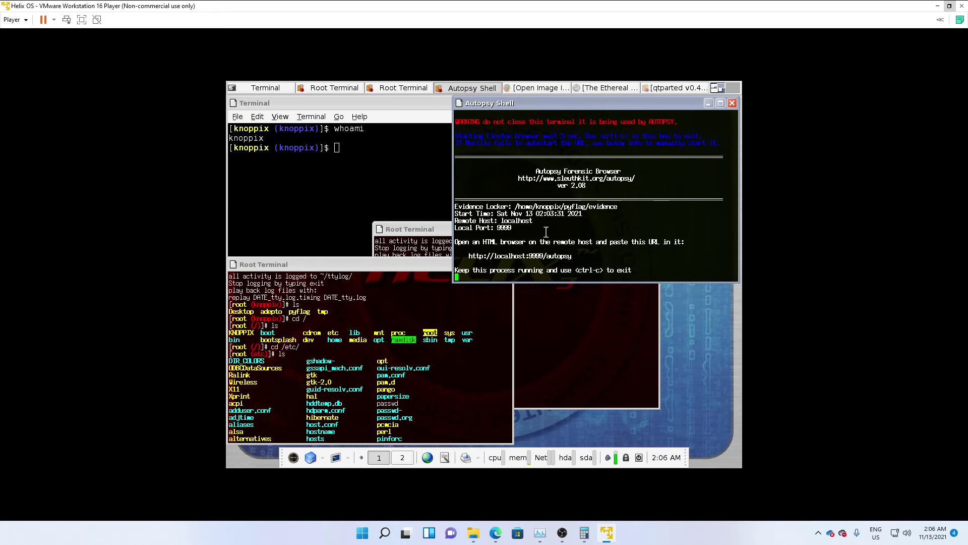
pyautogui.click(292, 459)
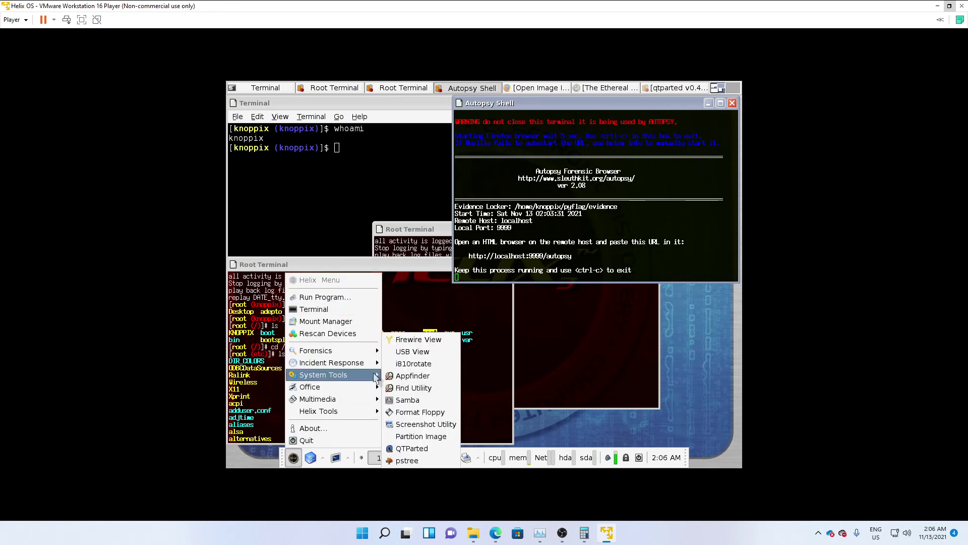
pyautogui.click(405, 352)
pyautogui.click(573, 321)
# Examine the device details of the EHCI Host Controller in the USB Viewer.
pyautogui.click(499, 297)
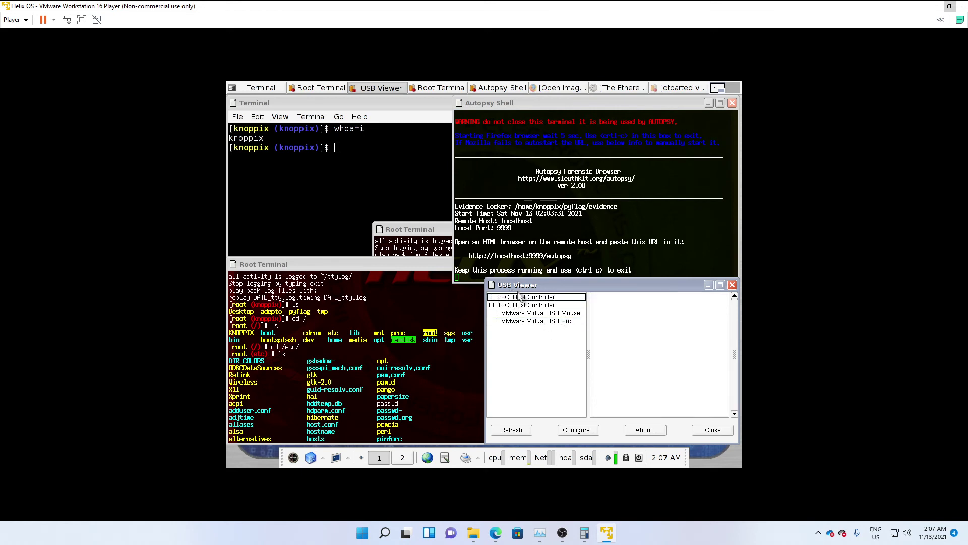
pyautogui.click(491, 298)
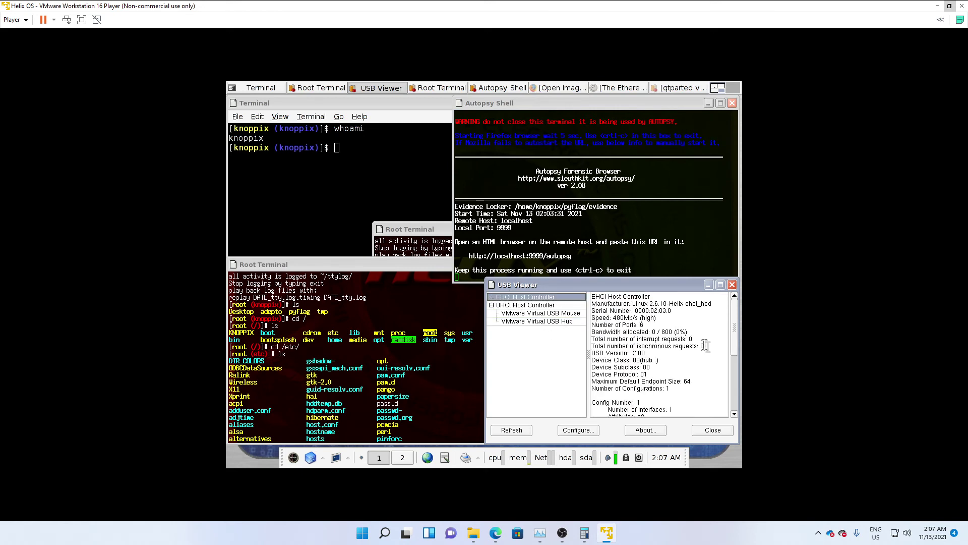
pyautogui.scroll(-5, 699, 338)
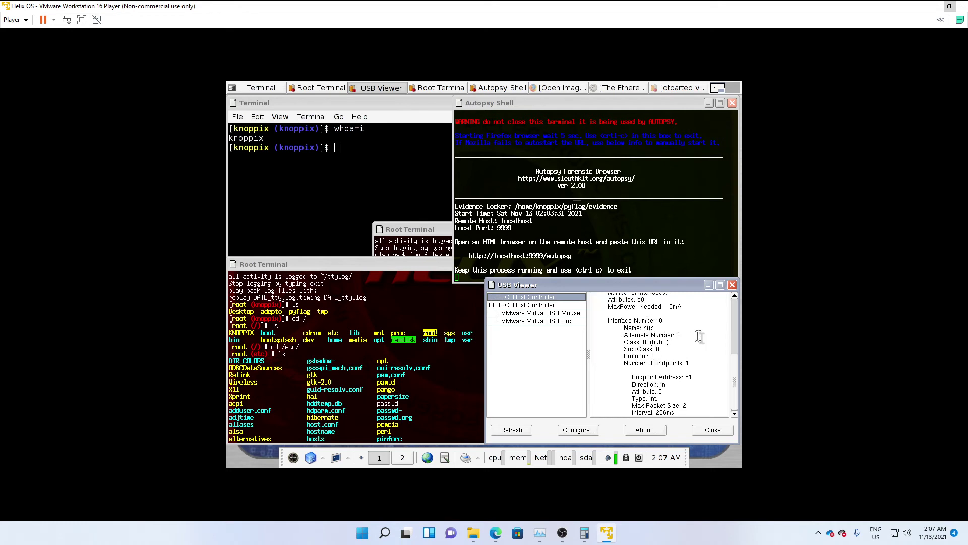
pyautogui.scroll(5, 699, 335)
pyautogui.scroll(-5, 699, 335)
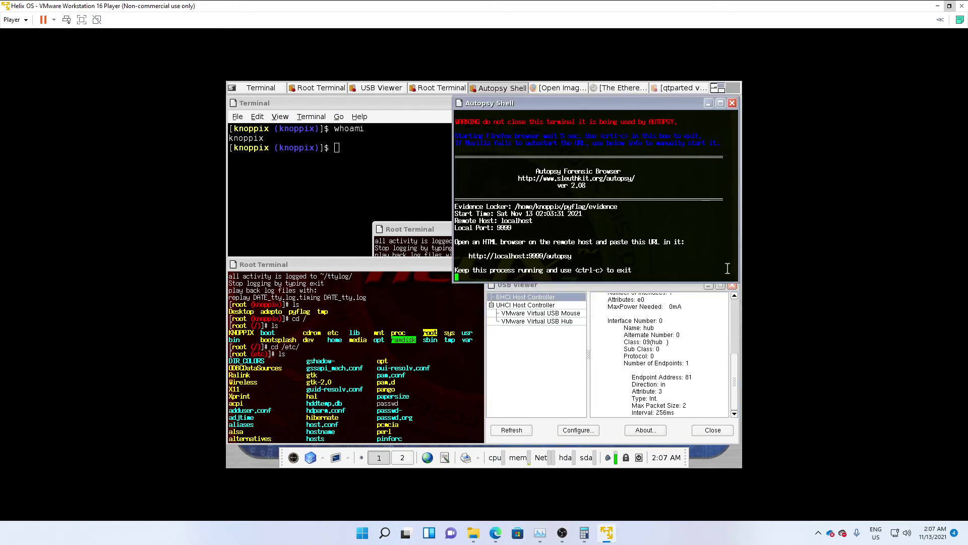
# Open the USB View configuration with the location of the usbdevfs devices file.
pyautogui.scroll(5, 701, 353)
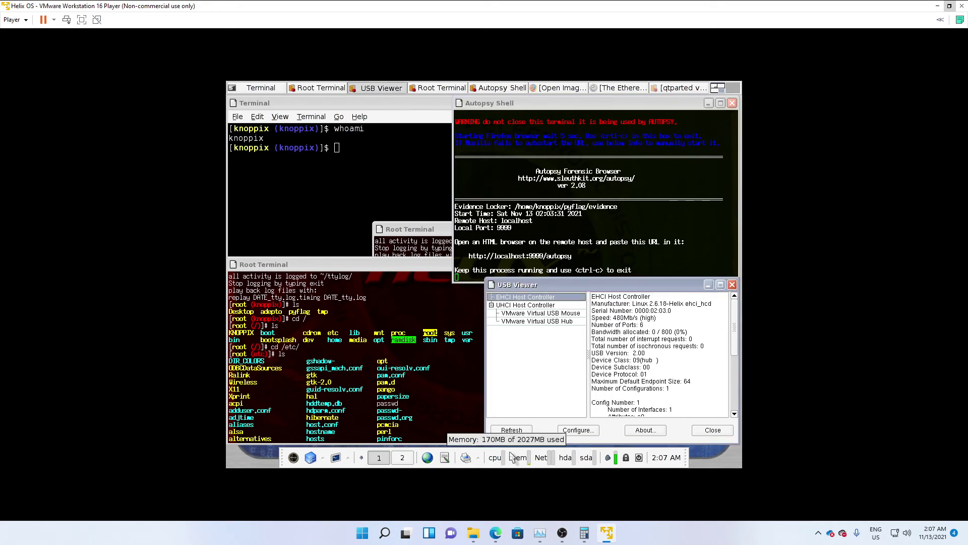
pyautogui.click(578, 430)
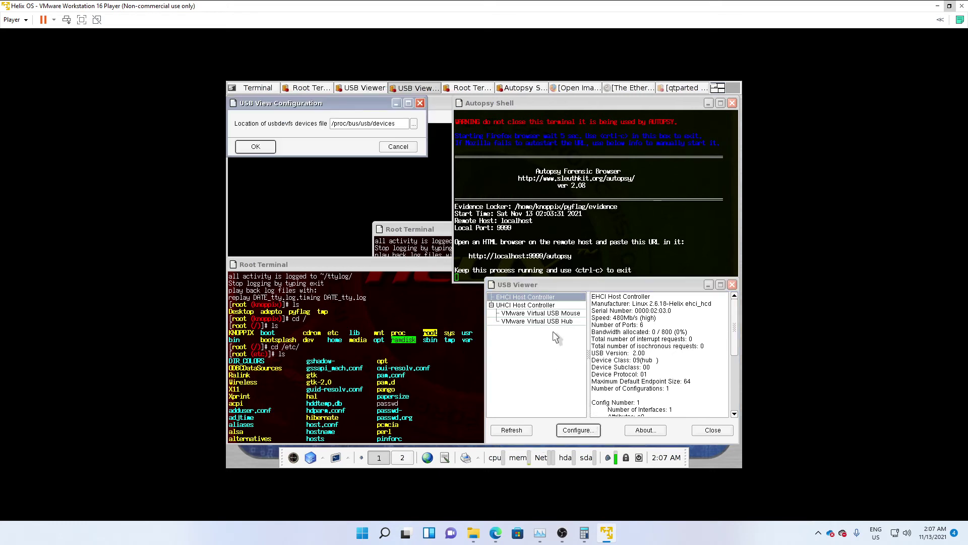
pyautogui.click(637, 377)
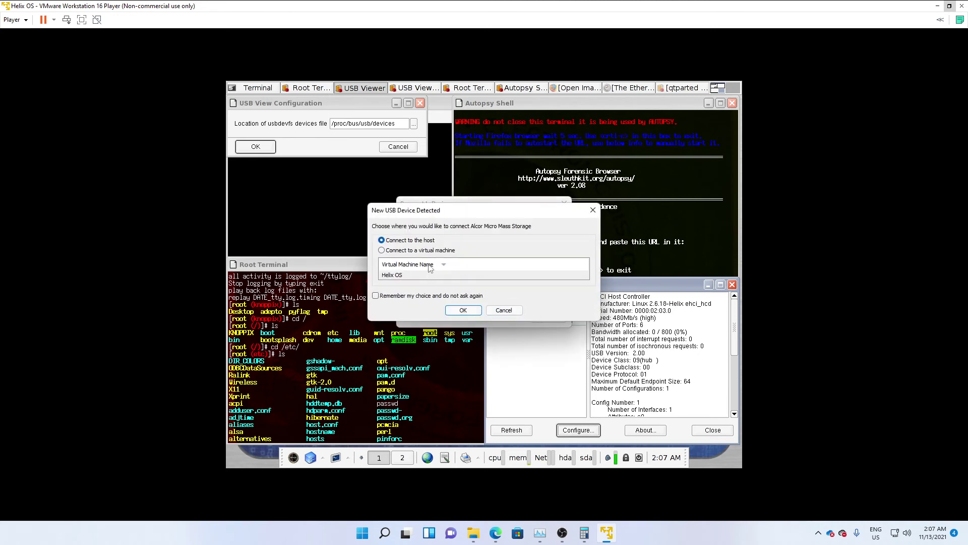
# Connect the Alcor Micro Mass Storage device to the Helix OS virtual machine and maximize the USB Viewer window.
pyautogui.click(425, 251)
pyautogui.click(459, 307)
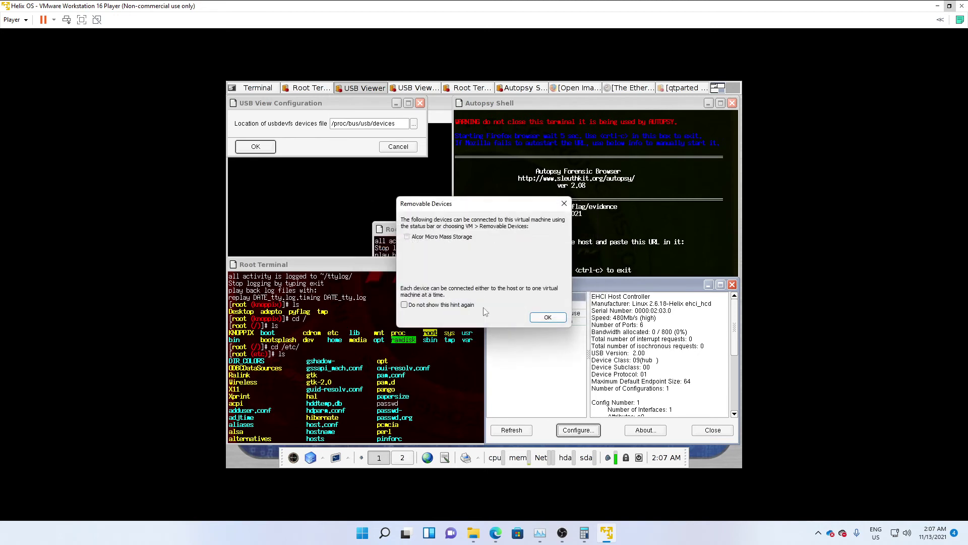
pyautogui.click(545, 316)
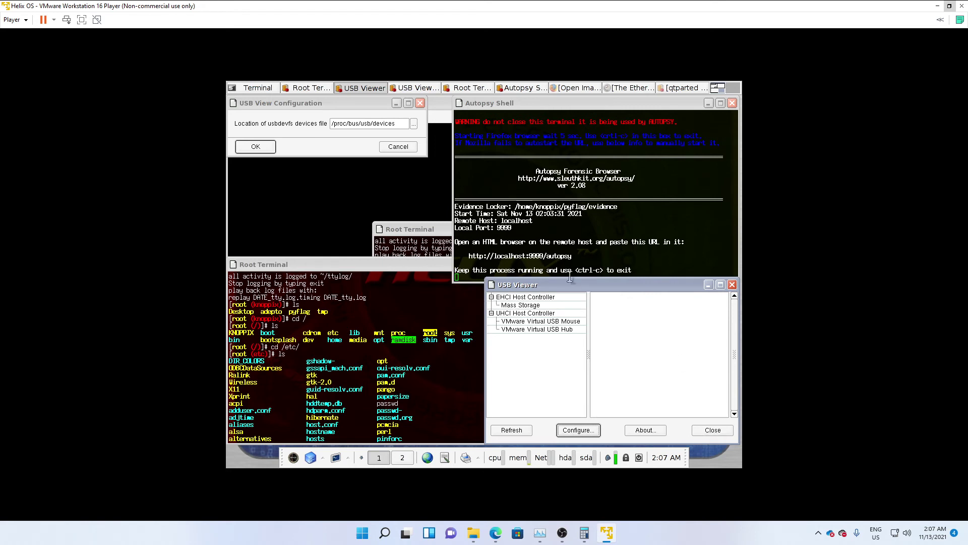
pyautogui.moveTo(522, 283); pyautogui.dragTo(470, 285)
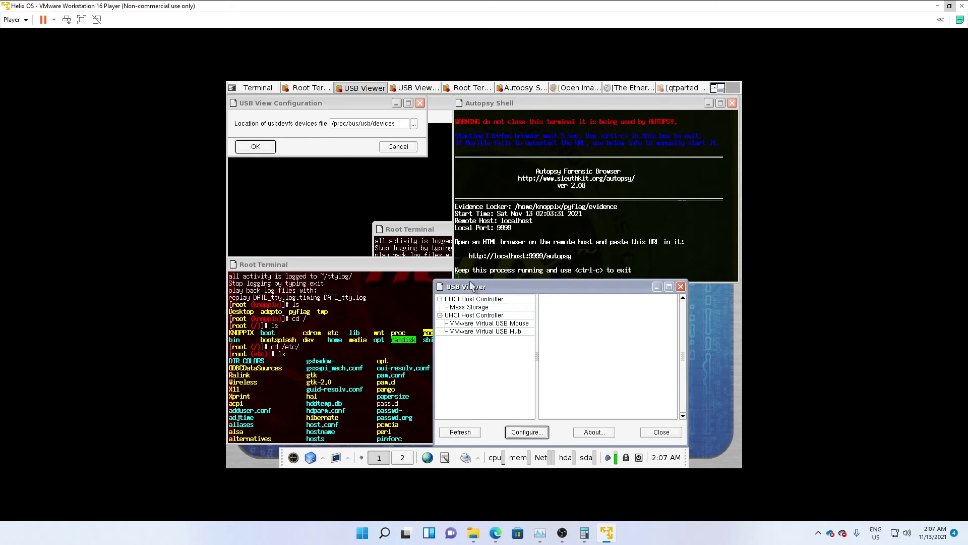
pyautogui.click(673, 286)
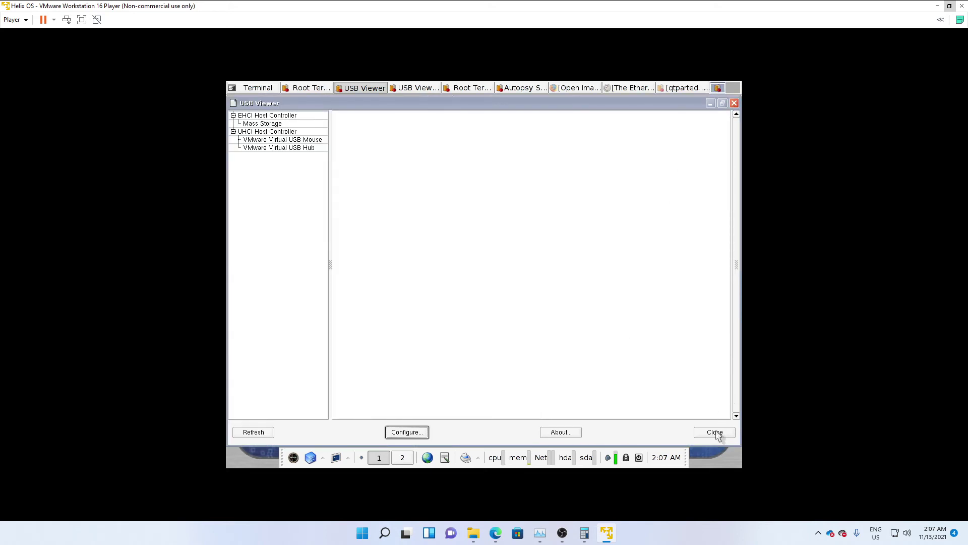
# Open a new root terminal and run top to list the running processes.
pyautogui.click(337, 458)
pyautogui.write('top')
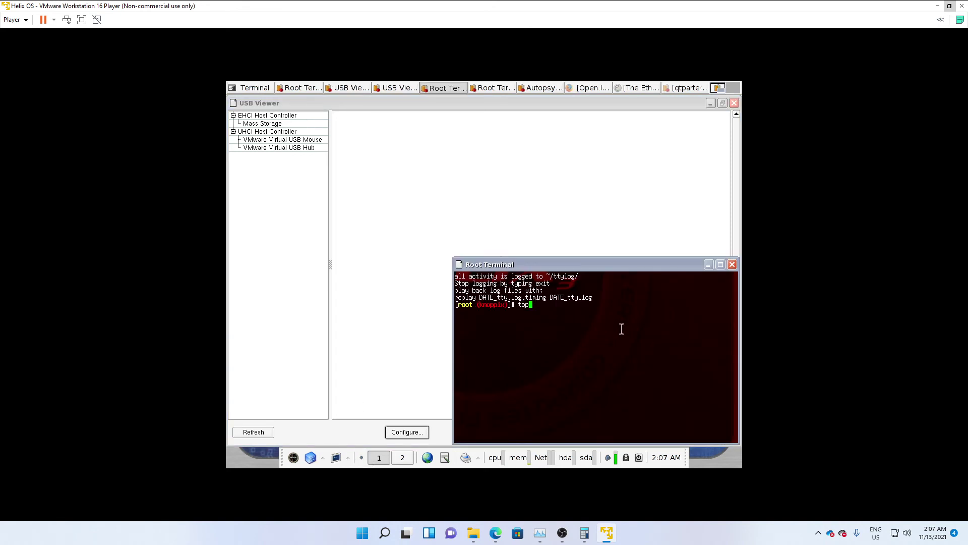
pyautogui.press('Return')
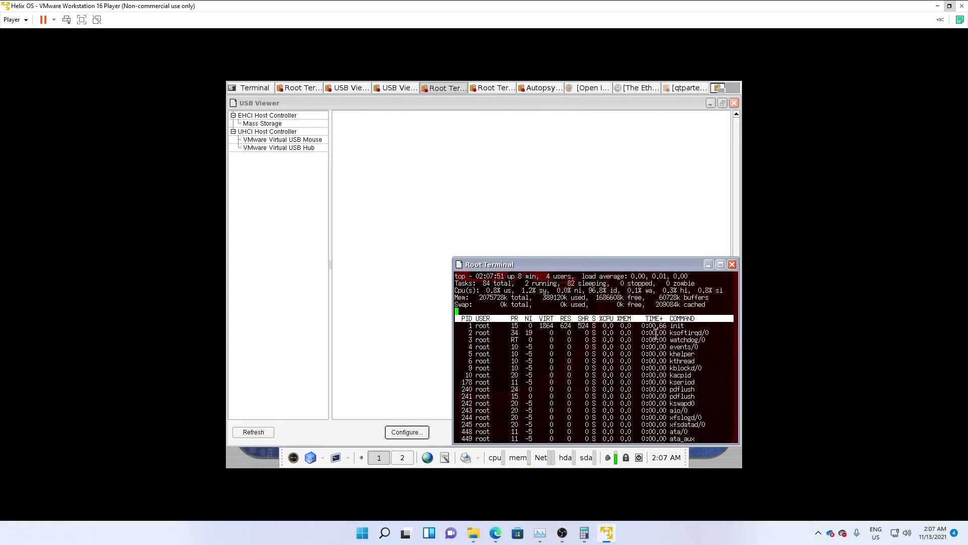
# Try to filter the top process list by the user usb and quit top.
pyautogui.press('Down')
pyautogui.write('user (b')
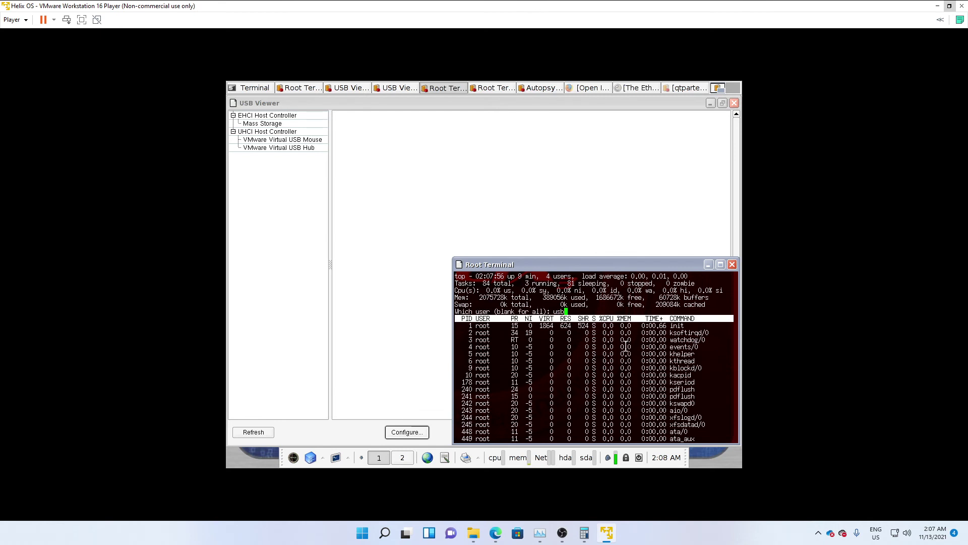
pyautogui.press('Return')
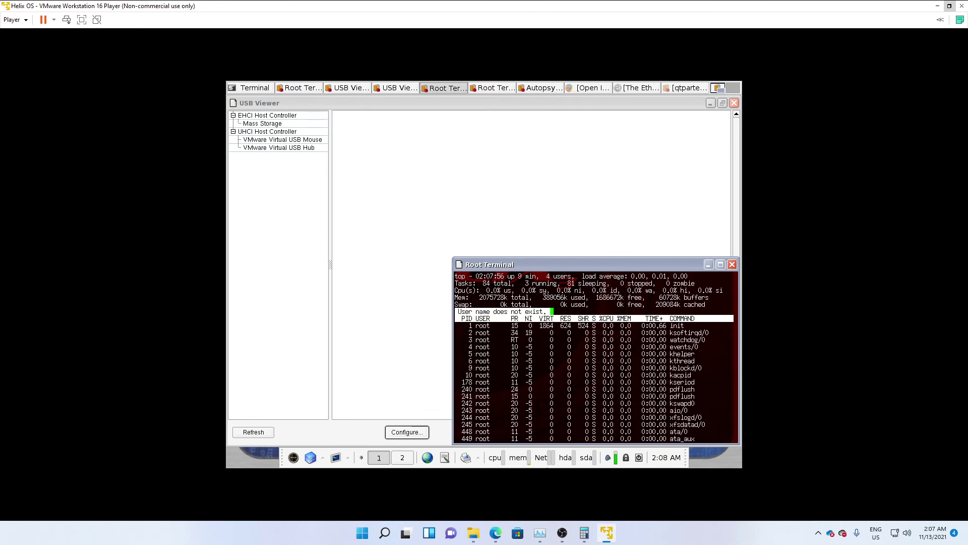
pyautogui.press('q')
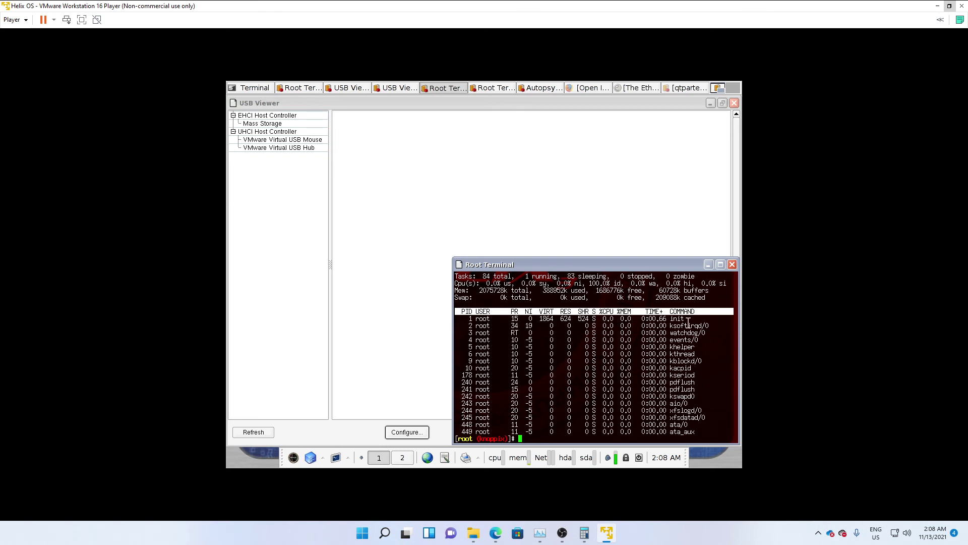
pyautogui.scroll(1, 688, 323)
pyautogui.scroll(-1, 688, 323)
# View the channel sliders in the Volume Control and close it.
pyautogui.click(296, 210)
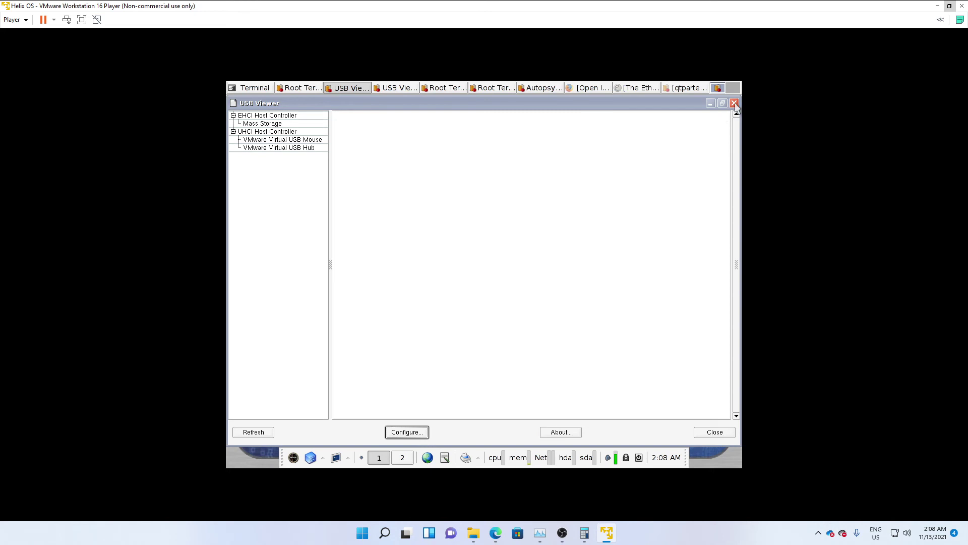
pyautogui.click(608, 457)
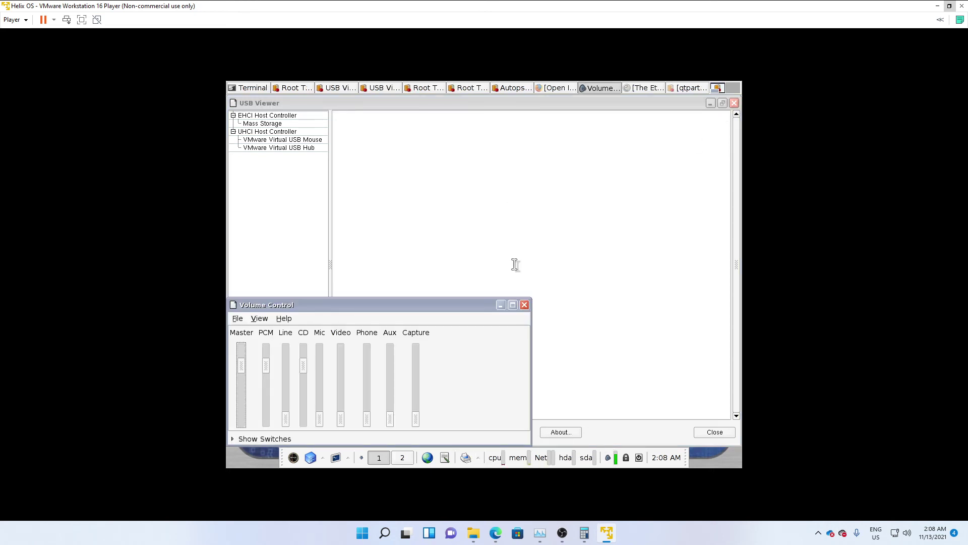
pyautogui.click(524, 304)
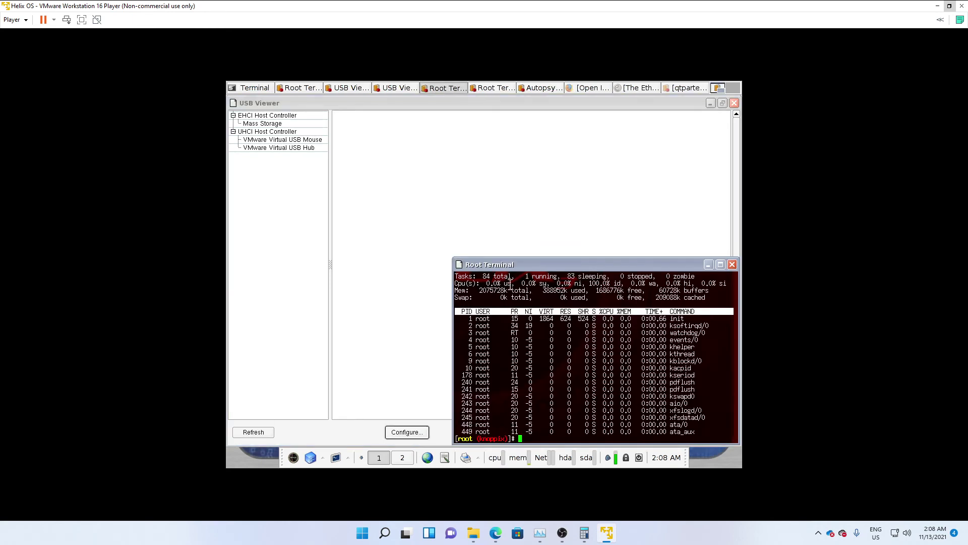
# Launch another USB View from the Helix system tools and show the Mass Storage device's details in a maximized window.
pyautogui.moveTo(504, 264); pyautogui.dragTo(359, 118)
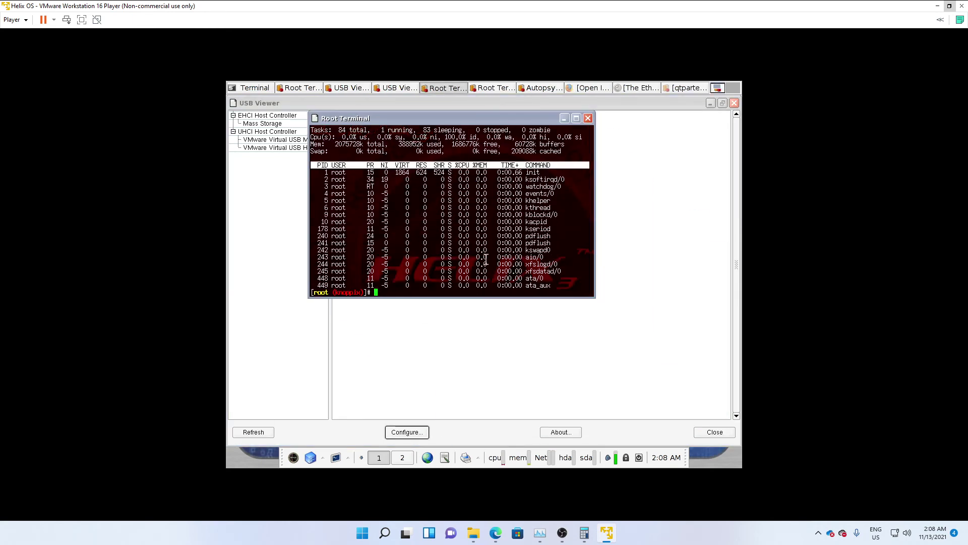
pyautogui.click(293, 457)
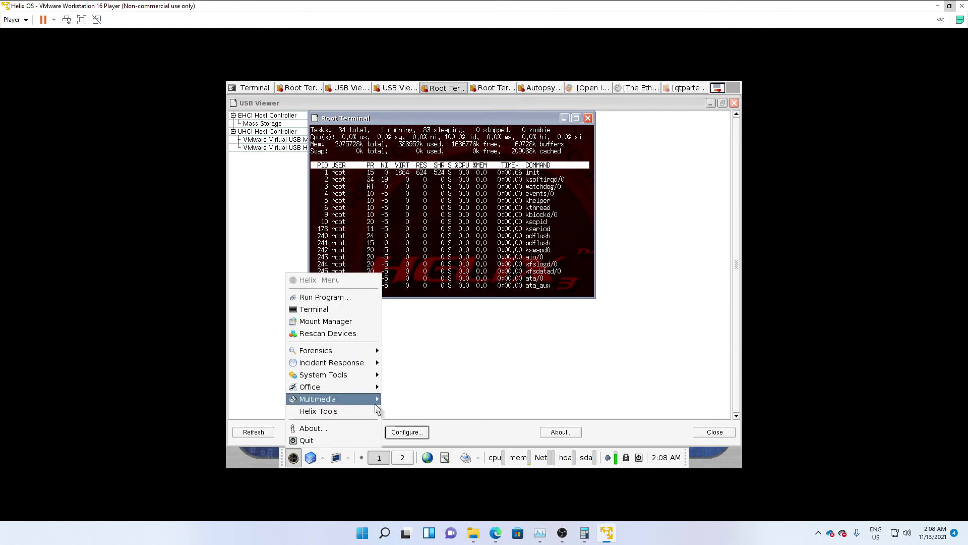
pyautogui.moveTo(369, 377)
pyautogui.click(407, 351)
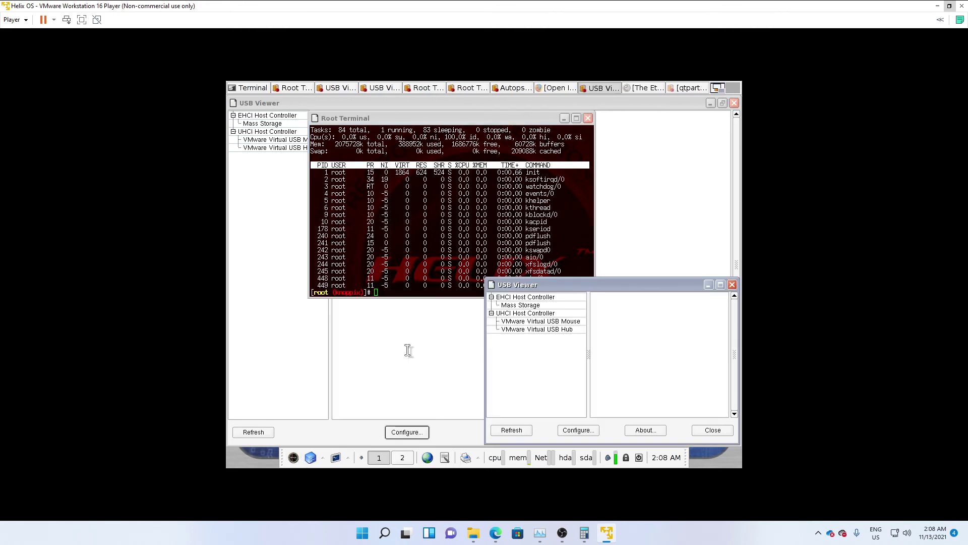
pyautogui.moveTo(528, 283); pyautogui.dragTo(436, 238)
pyautogui.click(429, 259)
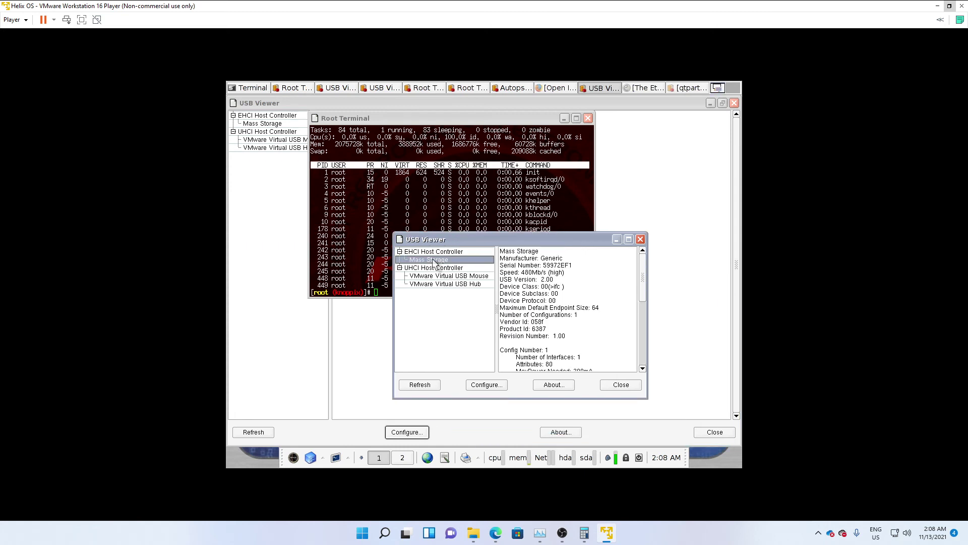
pyautogui.click(628, 239)
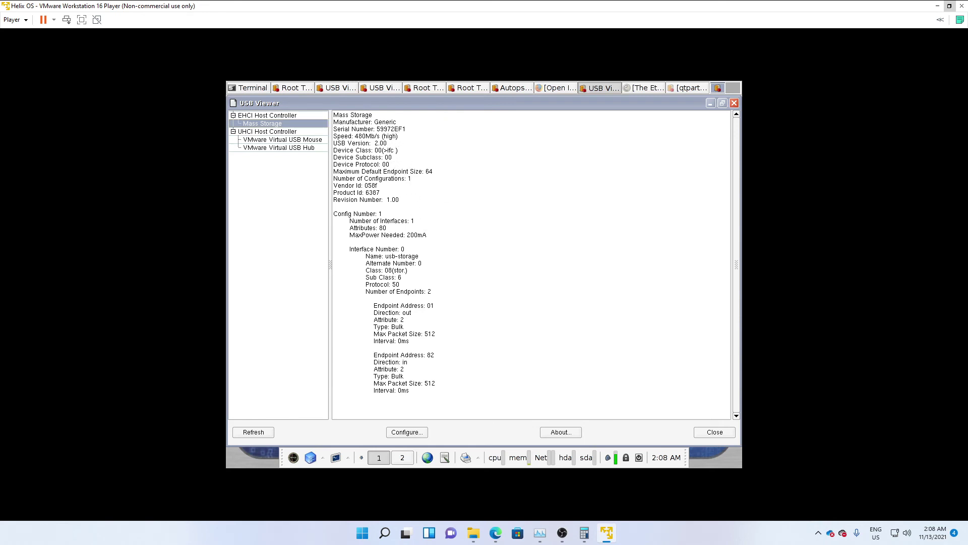
# Check the devices file location in this USB Viewer's configuration and cancel the dialog.
pyautogui.click(425, 432)
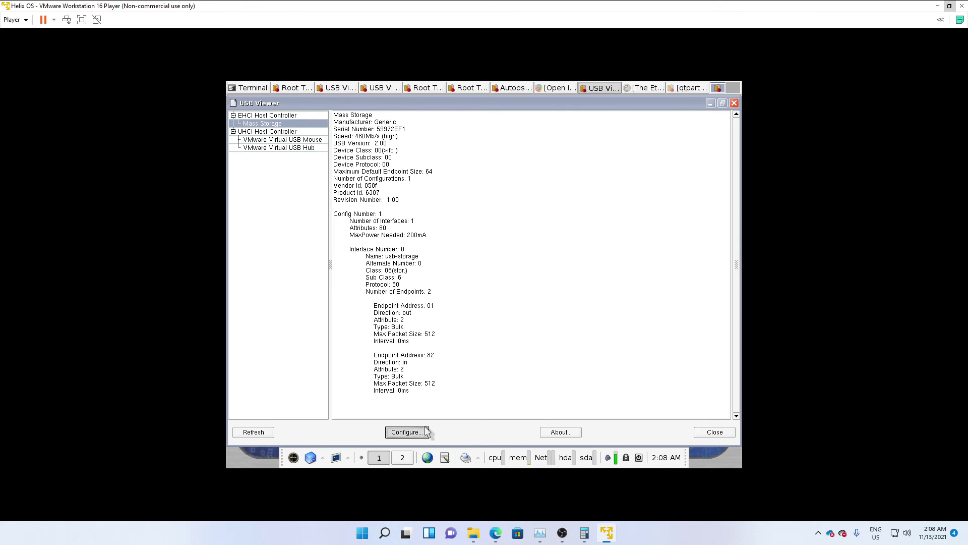
pyautogui.moveTo(600, 391); pyautogui.dragTo(477, 320)
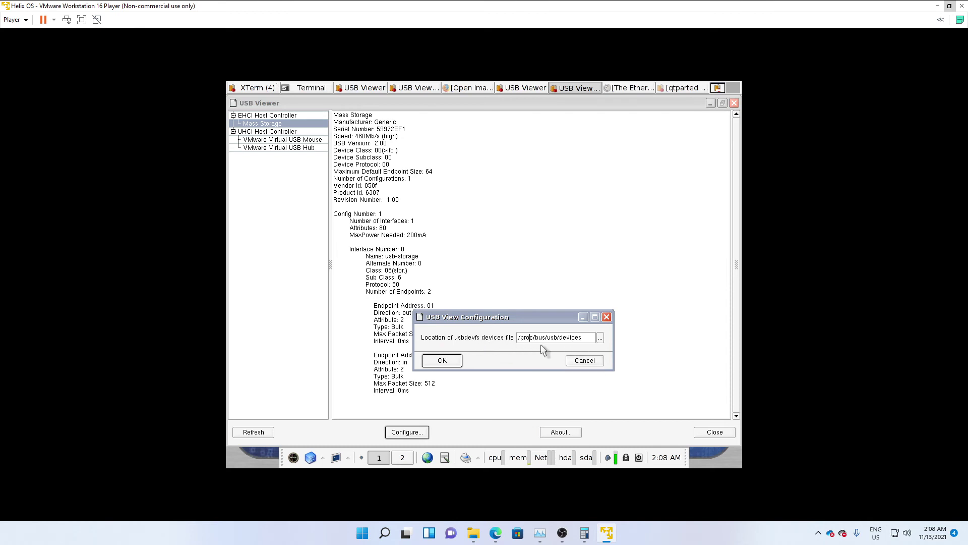
pyautogui.click(583, 362)
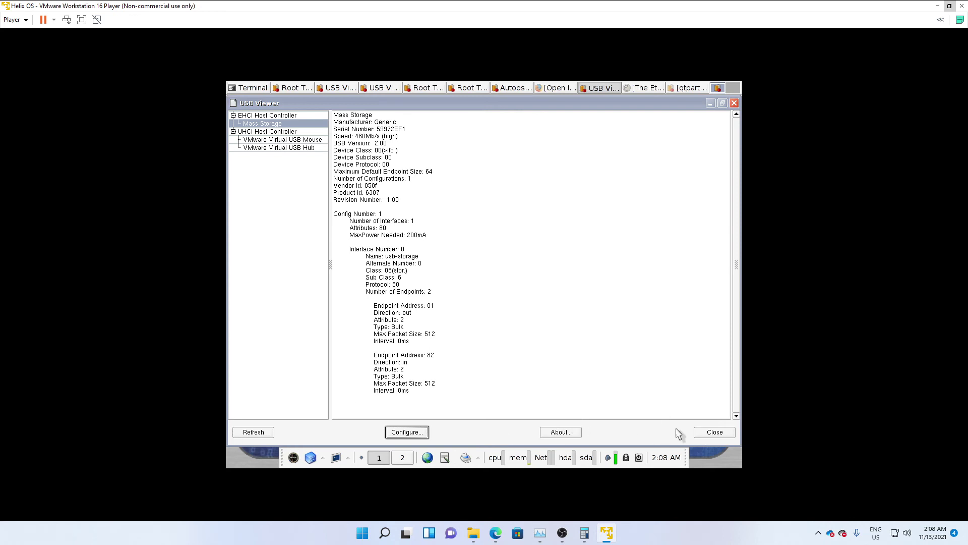
# Close the USB Viewer with the Mass Storage details and minimize the remaining maximized USB Viewer.
pyautogui.click(715, 432)
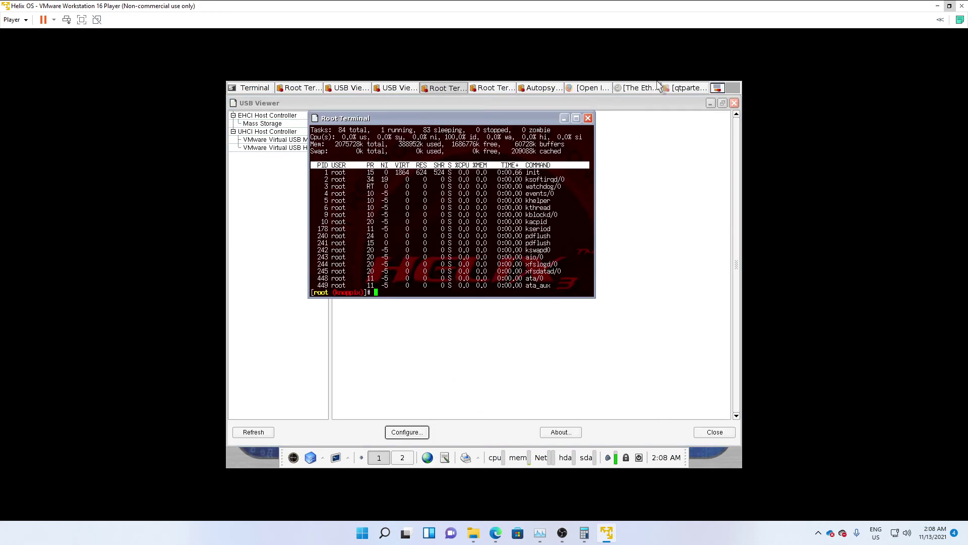
pyautogui.click(710, 104)
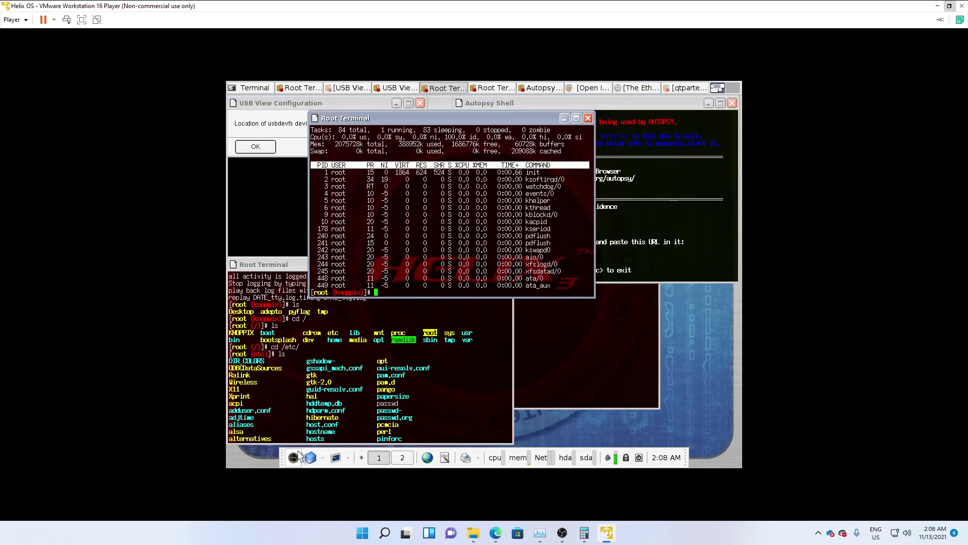
# Start the SSH server from the Helix Tools services and move its sudo window toward the middle of the desktop.
pyautogui.click(293, 458)
pyautogui.moveTo(354, 411)
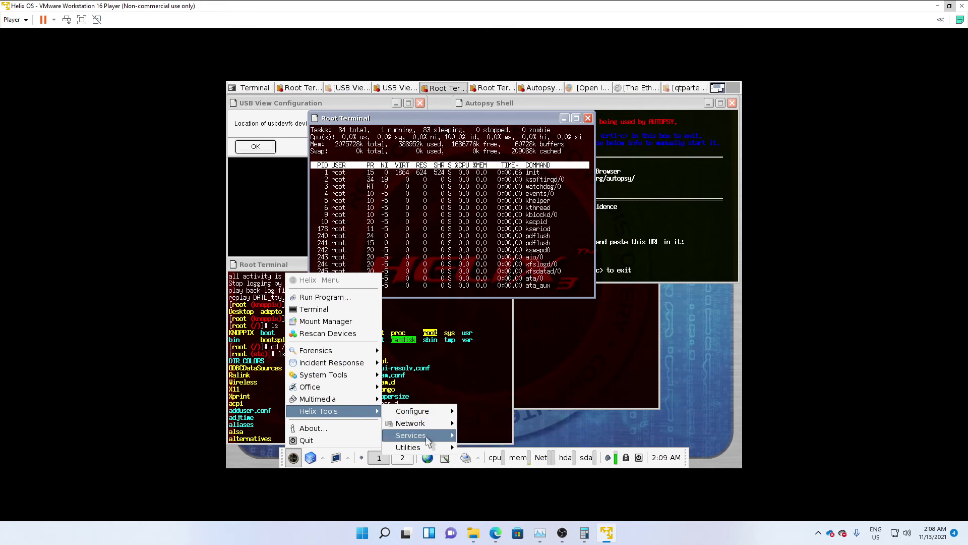
pyautogui.moveTo(419, 424)
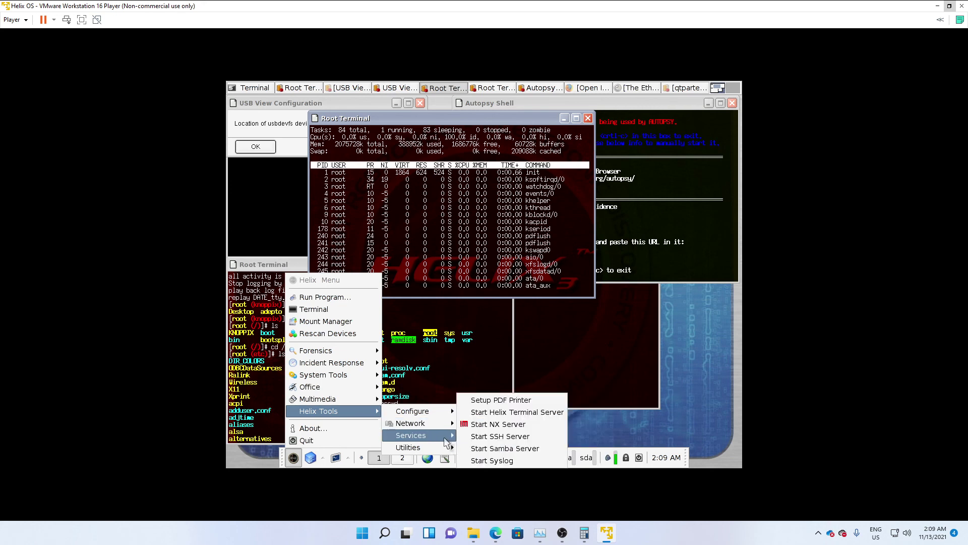
pyautogui.click(498, 438)
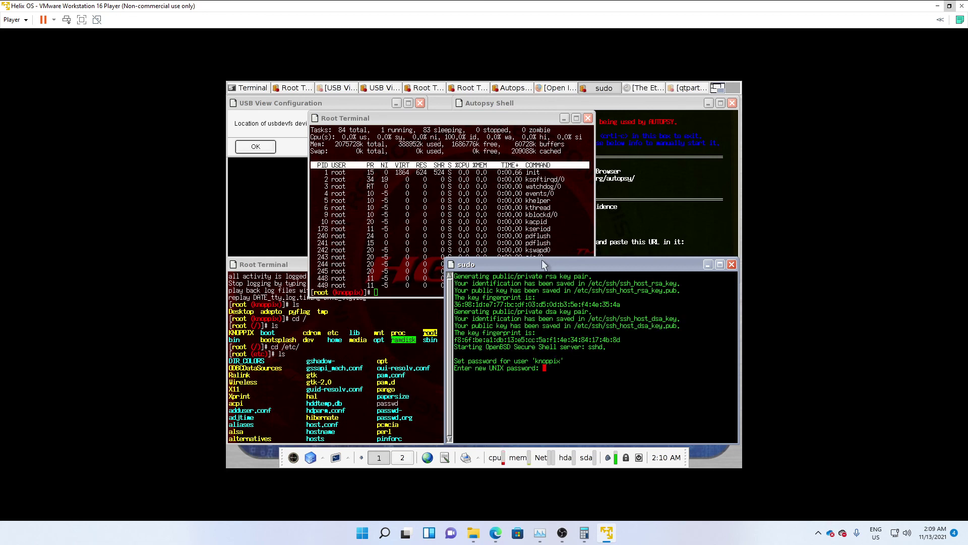
pyautogui.moveTo(542, 264); pyautogui.dragTo(421, 166)
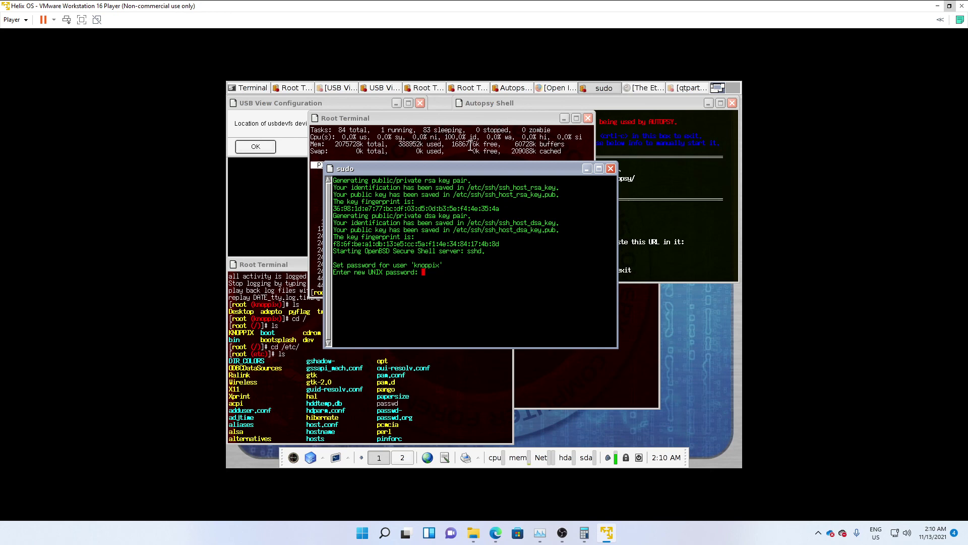
# Complete the new UNIX password prompts for the knoppix account in the SSH server's sudo window.
pyautogui.press('Return')
pyautogui.press('Return')
pyautogui.press('Return')
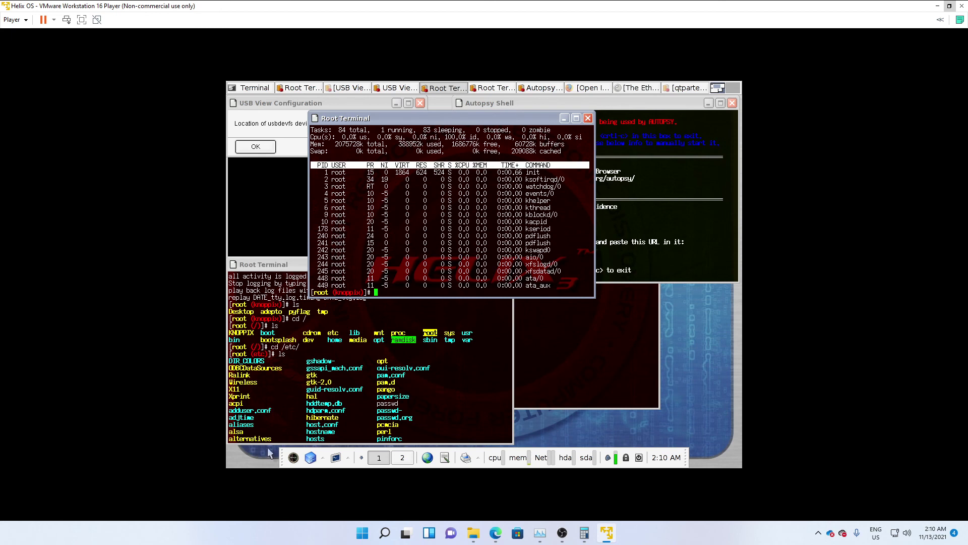
pyautogui.click(293, 462)
pyautogui.moveTo(371, 411)
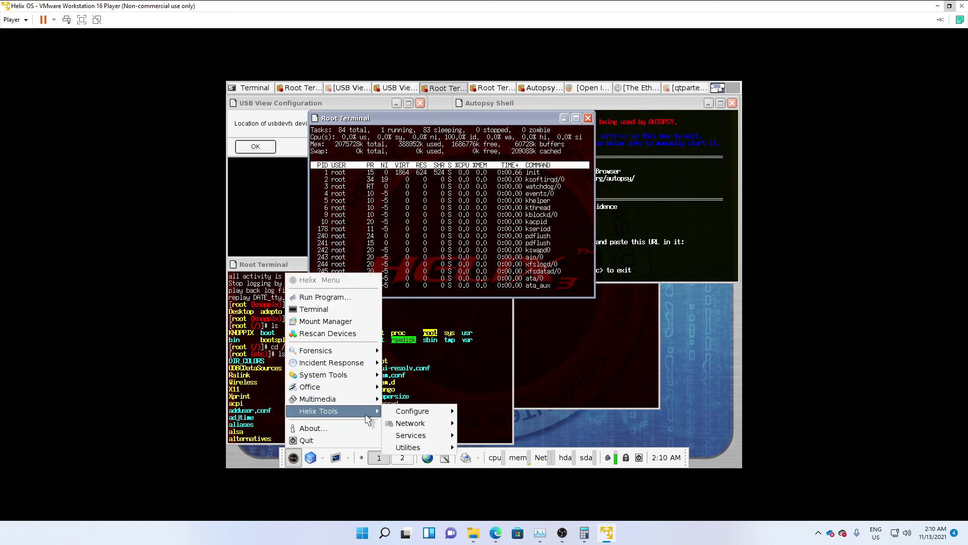
pyautogui.moveTo(435, 439)
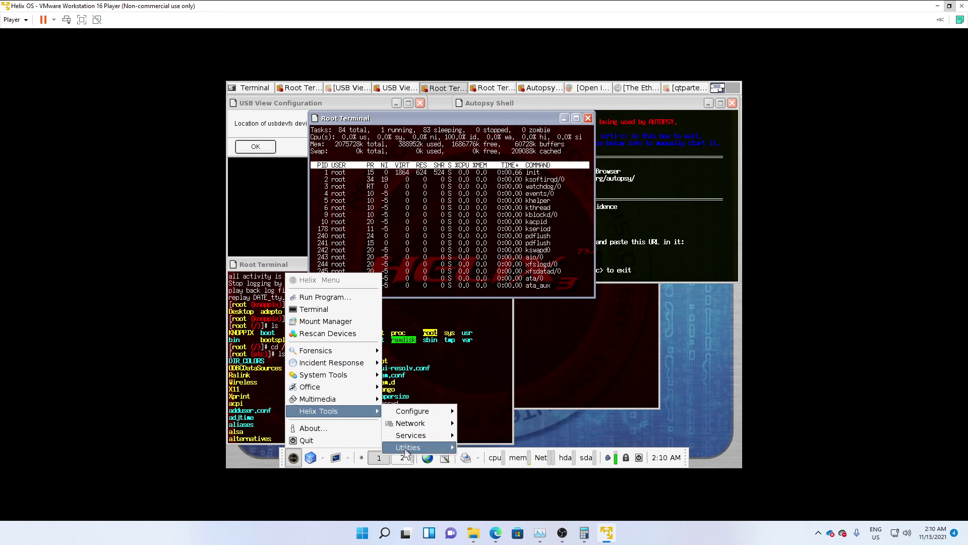
pyautogui.moveTo(407, 450)
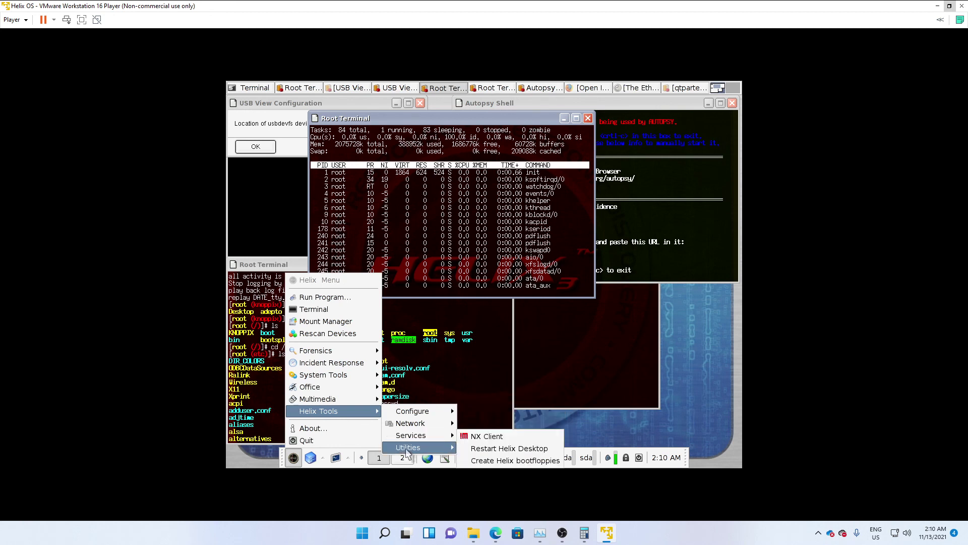
pyautogui.click(451, 370)
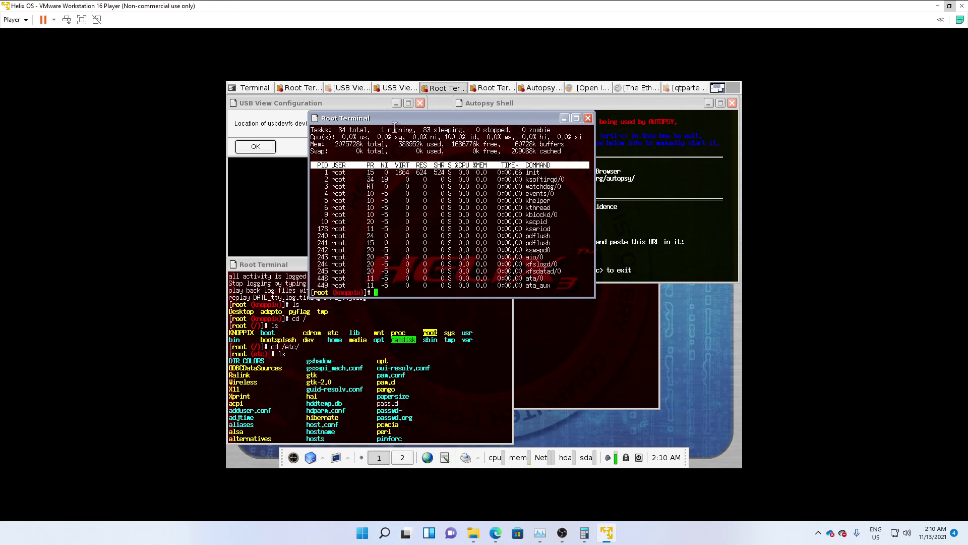
# Roll up the root terminal with the top output to its title bar.
pyautogui.doubleClick(372, 118)
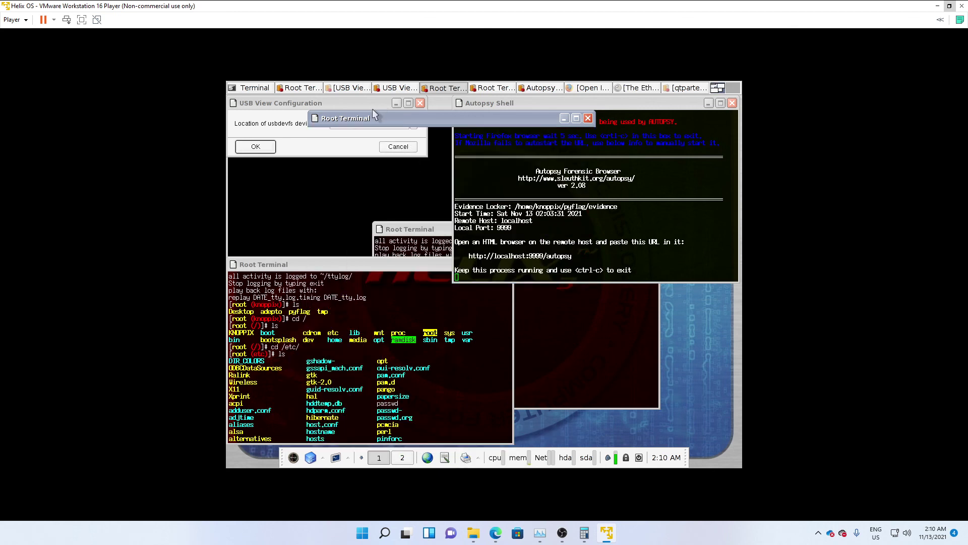
# Move the rolled-up root terminal below the Autopsy Shell, and close both the knoppix user terminal and the Autopsy Shell.
pyautogui.moveTo(372, 118); pyautogui.dragTo(515, 316)
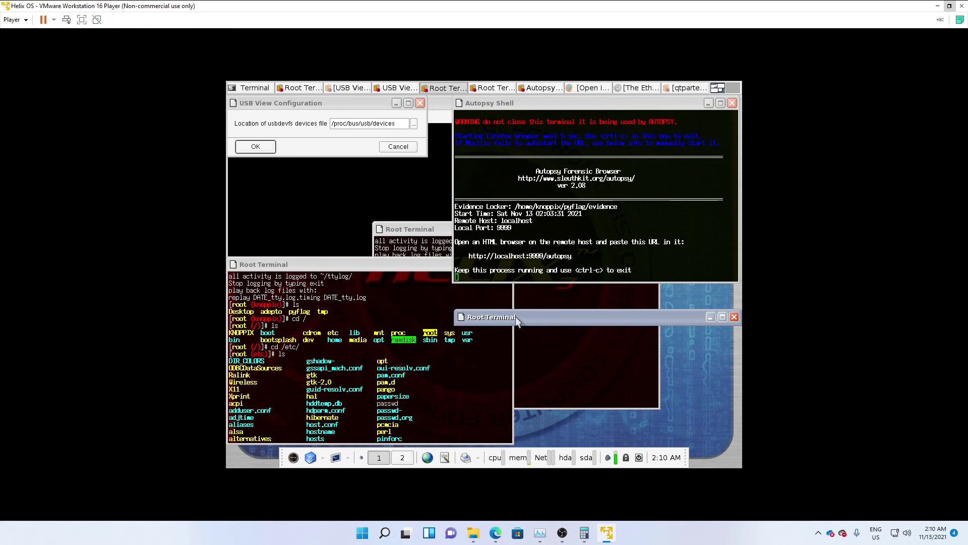
pyautogui.click(360, 169)
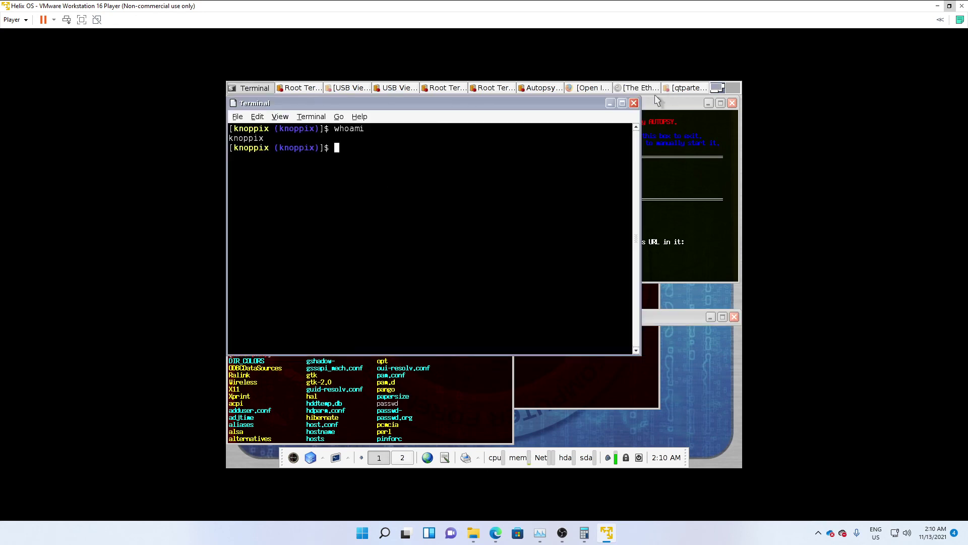
pyautogui.click(634, 103)
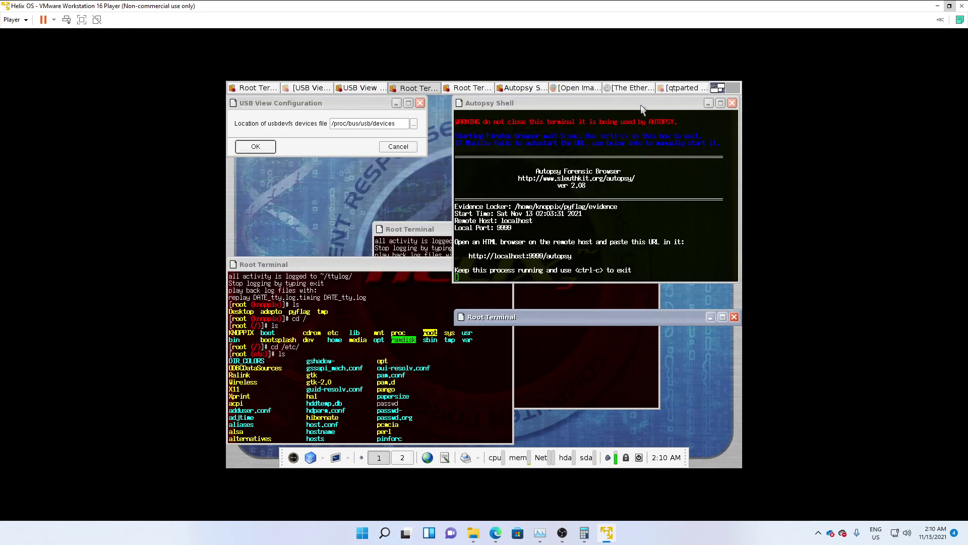
pyautogui.click(733, 103)
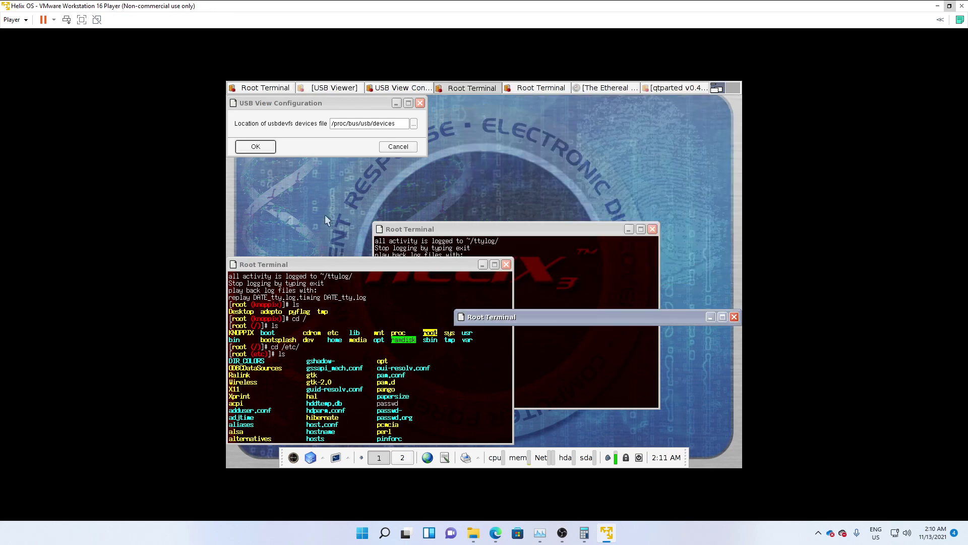
# Move the root terminal with the /etc listing to the middle of the desktop and cancel the USB View Configuration dialog.
pyautogui.moveTo(365, 266); pyautogui.dragTo(465, 180)
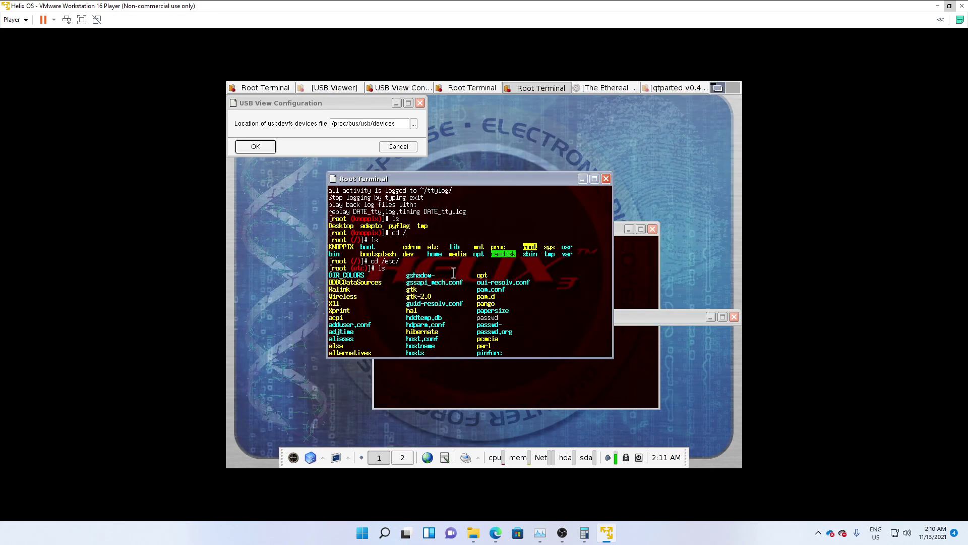
pyautogui.click(417, 148)
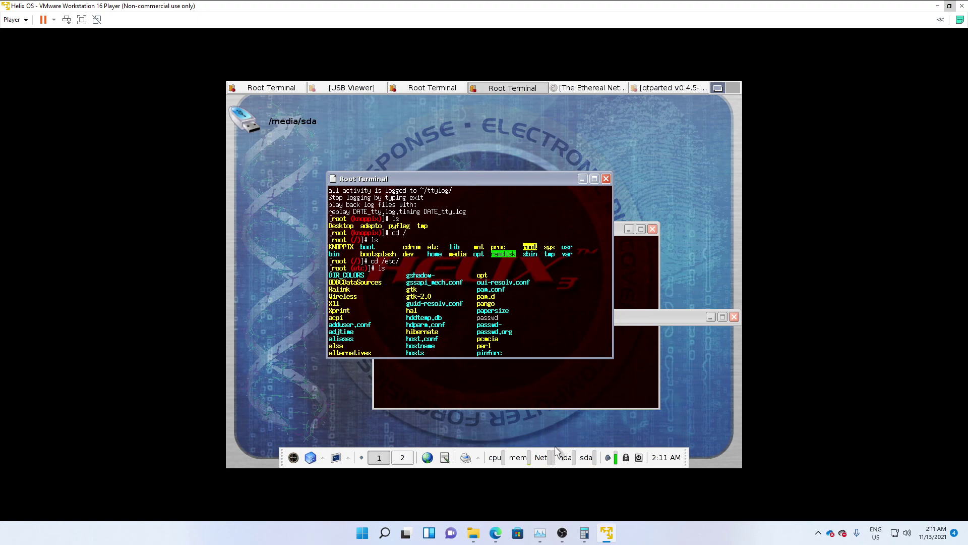
pyautogui.click(562, 532)
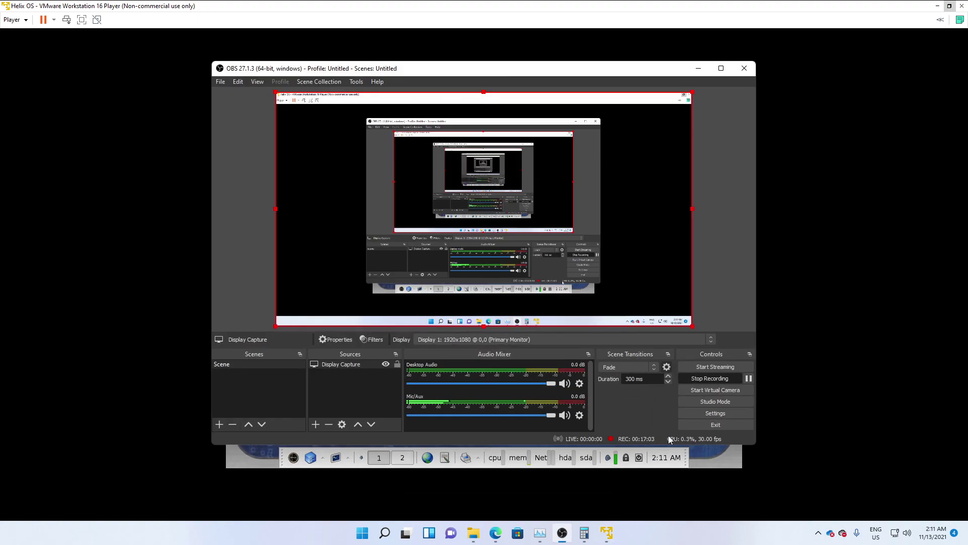